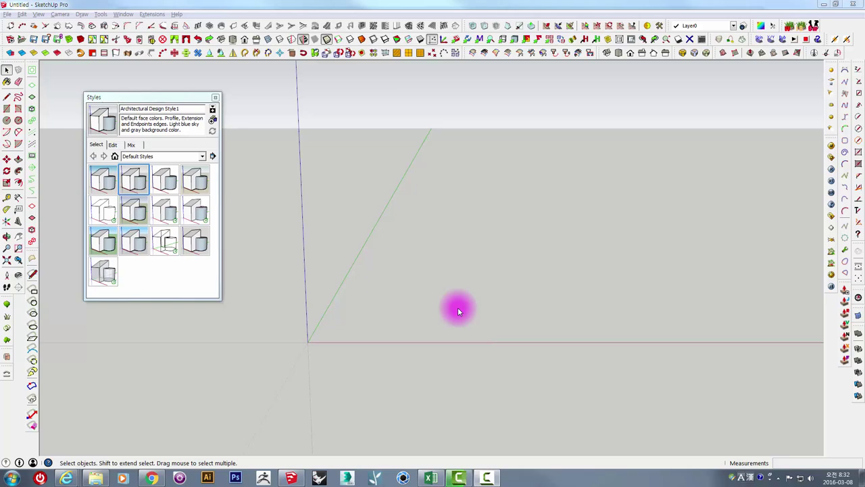
Step: Bring up the Pinterest lamp board and shift the browser window slightly right
{"action": "mouse_move", "coordinate": [362, 265]}
{"action": "middle_mouse_down"}
{"action": "mouse_move", "coordinate": [364, 331]}
{"action": "mouse_move", "coordinate": [338, 261]}
{"action": "mouse_move", "coordinate": [342, 273]}
{"action": "middle_mouse_up"}
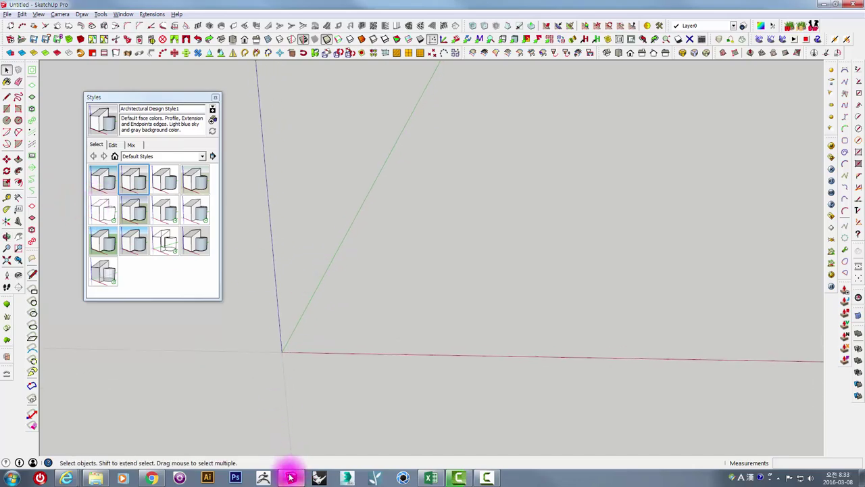
{"action": "left_click", "coordinate": [151, 479]}
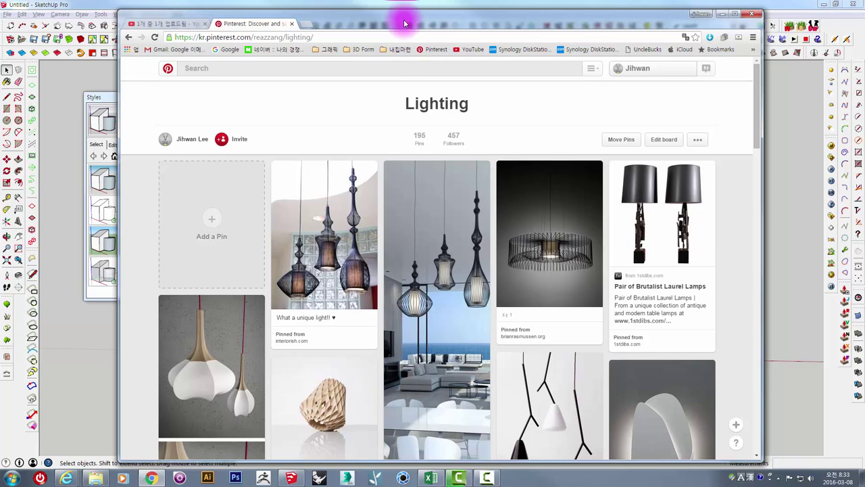
{"action": "left_click_drag", "start_coordinate": [404, 24], "coordinate": [466, 15]}
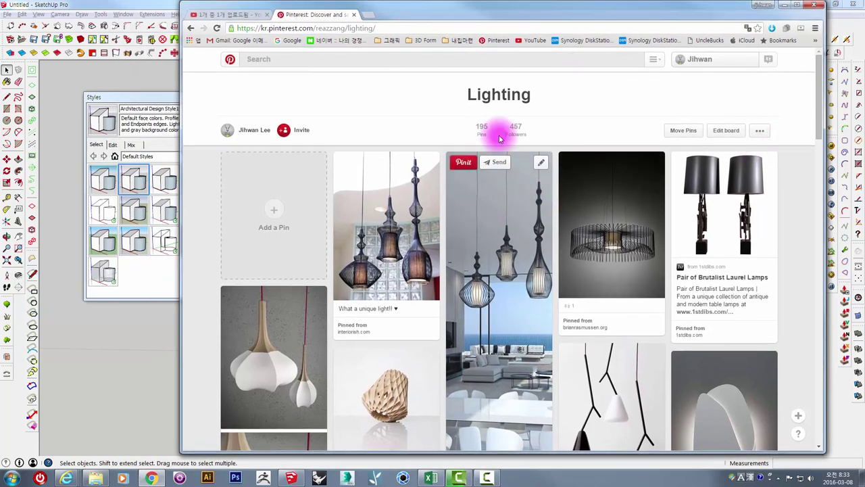
{"action": "left_click_drag", "start_coordinate": [468, 98], "coordinate": [546, 90]}
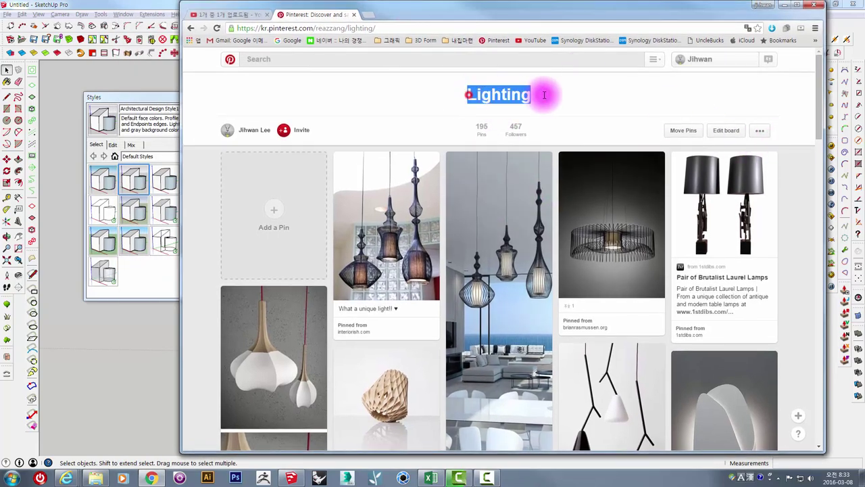
{"action": "left_click", "coordinate": [637, 98]}
{"action": "left_click_drag", "start_coordinate": [818, 100], "coordinate": [833, 203]}
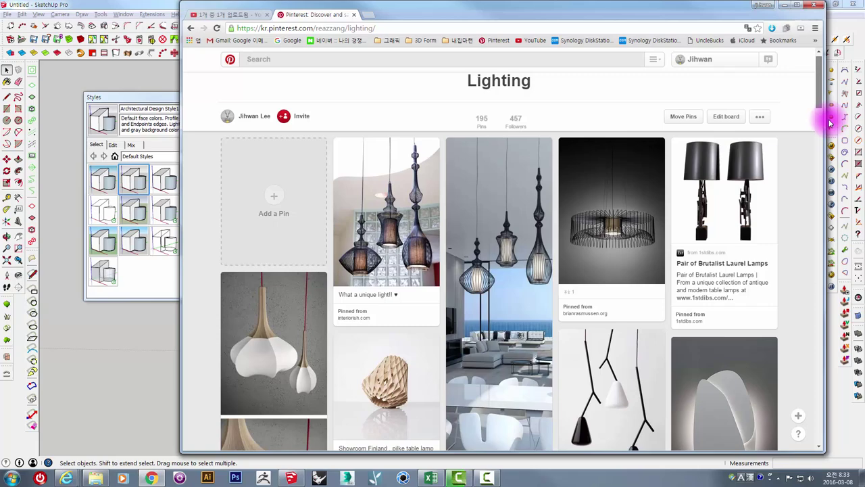
{"action": "left_click_drag", "start_coordinate": [833, 203], "coordinate": [827, 116]}
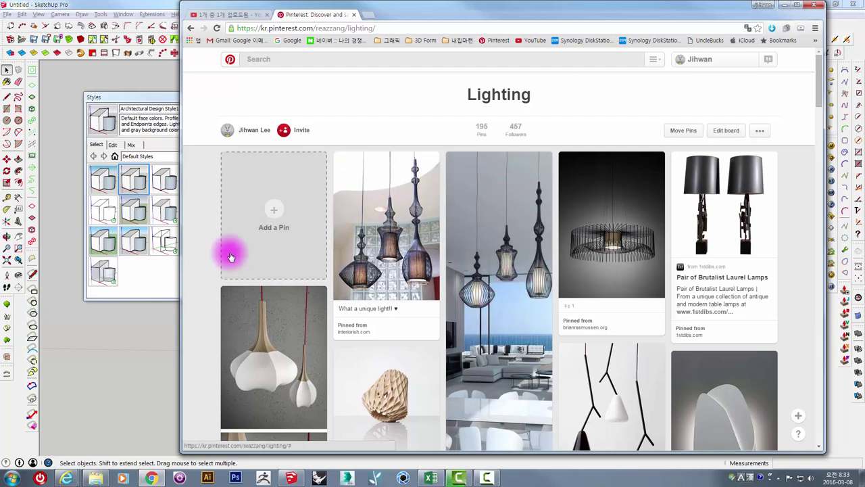
Step: Back in SketchUp, recentre the view on the axes origin
{"action": "left_click", "coordinate": [75, 197]}
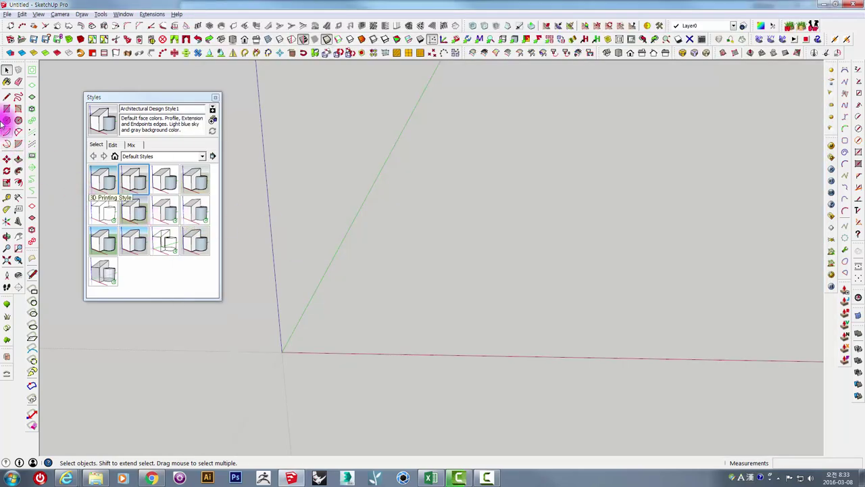
{"action": "left_click", "coordinate": [6, 96]}
{"action": "mouse_move", "coordinate": [303, 319]}
{"action": "middle_mouse_down", "text": "shift"}
{"action": "mouse_move", "coordinate": [347, 352]}
{"action": "mouse_move", "coordinate": [348, 367]}
{"action": "mouse_move", "coordinate": [338, 304]}
{"action": "mouse_move", "coordinate": [277, 149]}
{"action": "mouse_move", "coordinate": [309, 248]}
{"action": "mouse_move", "coordinate": [184, 207]}
{"action": "middle_mouse_up", "text": "shift"}
{"action": "left_click", "coordinate": [346, 373]}
Step: Draw a 1257 × 2964 mm upright rectangle from the origin, then return to Pinterest
{"action": "left_click", "coordinate": [7, 108]}
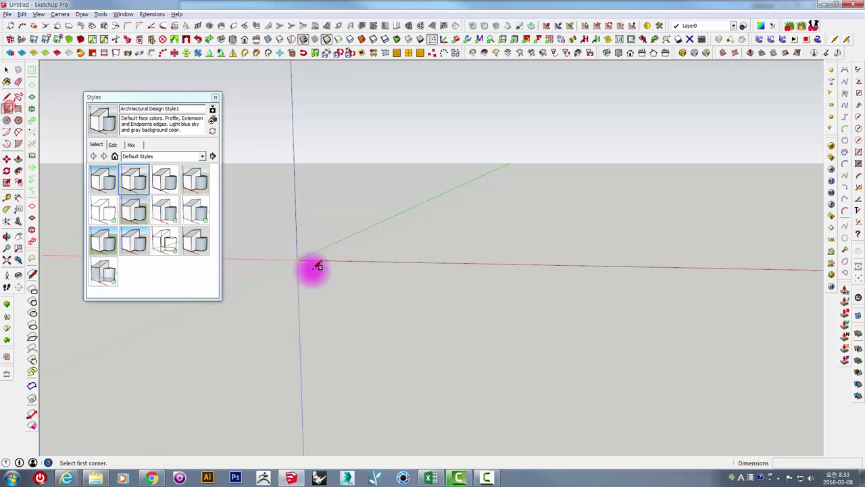
{"action": "left_click", "coordinate": [302, 258]}
{"action": "mouse_move", "coordinate": [334, 226]}
{"action": "middle_mouse_down"}
{"action": "mouse_move", "coordinate": [367, 290]}
{"action": "mouse_move", "coordinate": [403, 246]}
{"action": "middle_mouse_up"}
{"action": "middle_click_drag", "start_coordinate": [448, 115], "coordinate": [422, 194]}
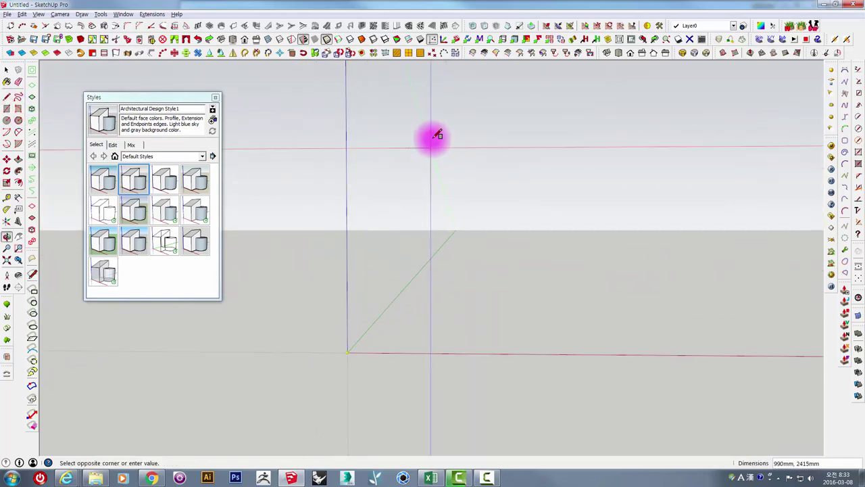
{"action": "left_click", "coordinate": [453, 100]}
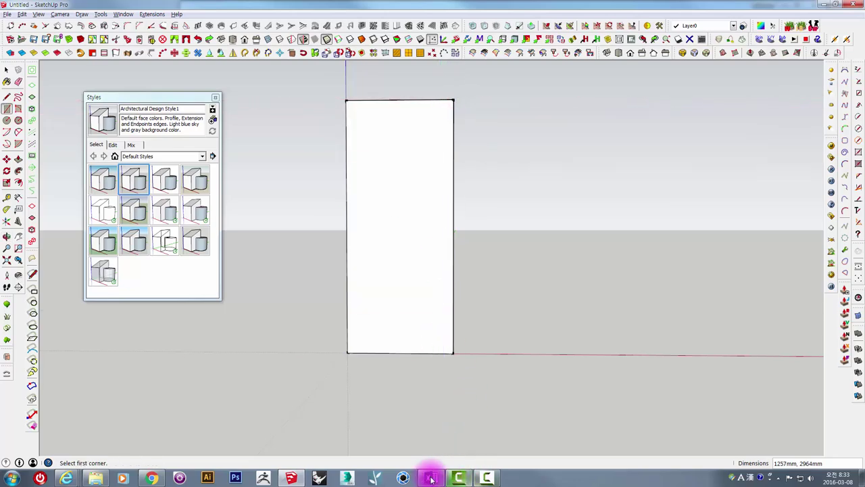
{"action": "left_click", "coordinate": [153, 478]}
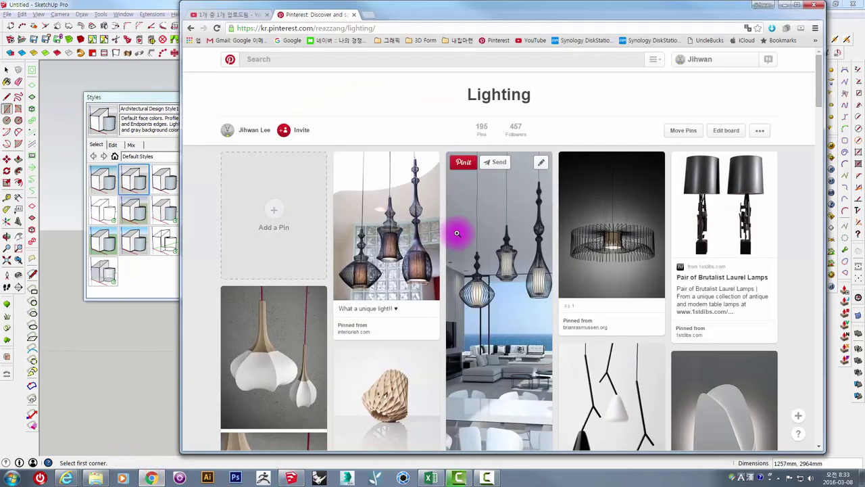
Step: Enlarge the pin of three black wire-cage pendant lamps, then switch back to SketchUp
{"action": "left_click", "coordinate": [482, 288]}
{"action": "mouse_move", "coordinate": [499, 270]}
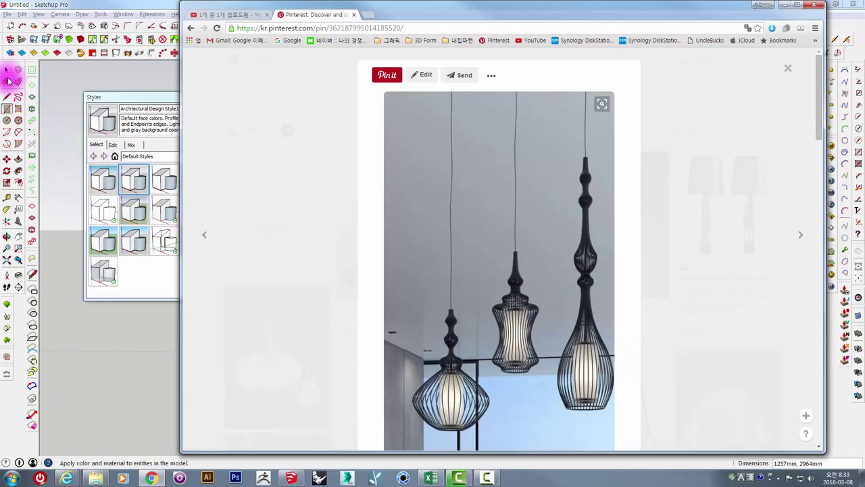
{"action": "left_click", "coordinate": [7, 71]}
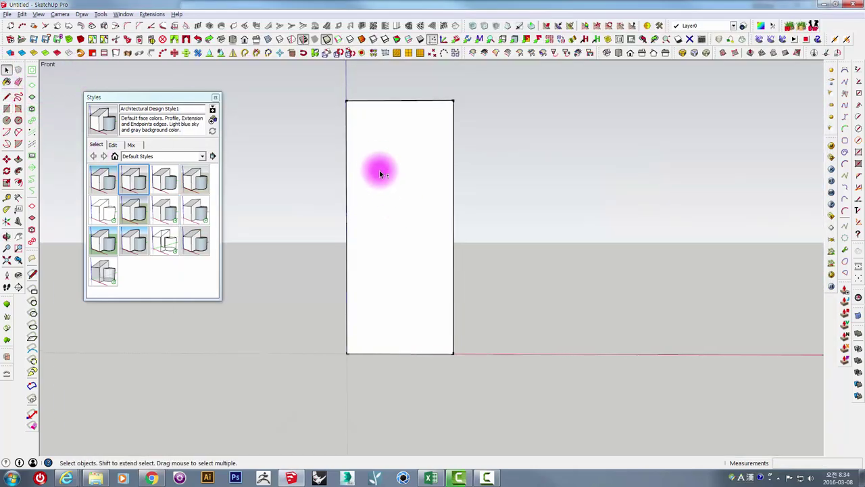
Step: In front view, draw a small top-left corner rectangle and a narrow rectangle below it
{"action": "key", "text": "2"}
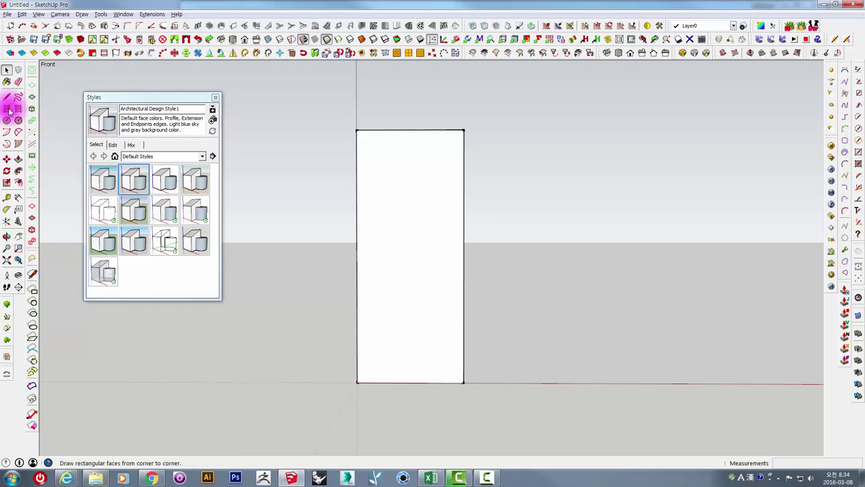
{"action": "left_click", "coordinate": [9, 109]}
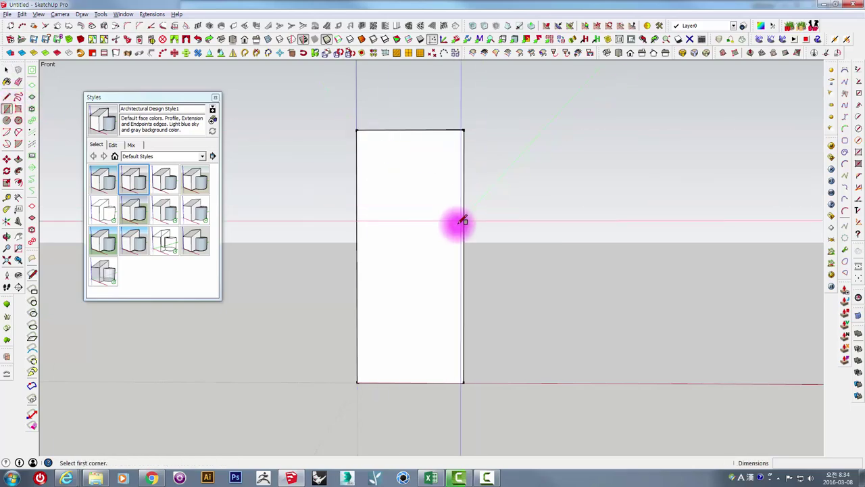
{"action": "key", "text": "alt+Tab"}
{"action": "key", "text": "alt+Tab"}
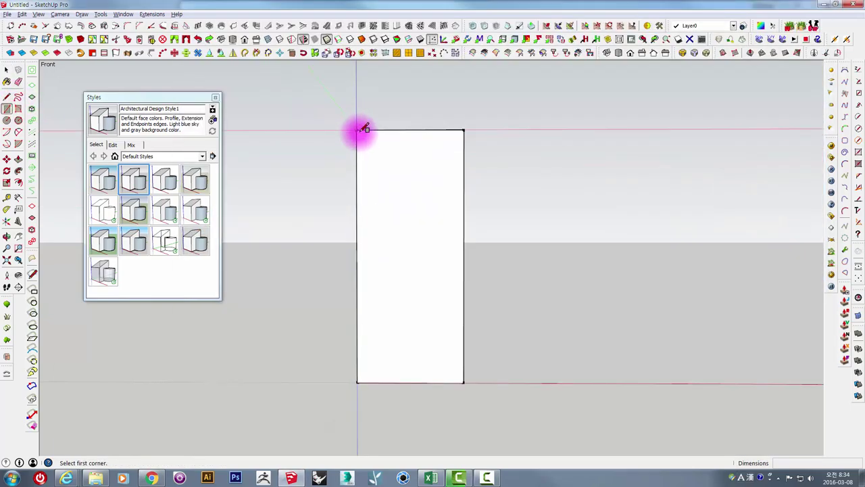
{"action": "left_click", "coordinate": [357, 130]}
{"action": "left_click", "coordinate": [369, 166]}
{"action": "scroll", "coordinate": [368, 164], "scroll_direction": "up", "scroll_amount": 2}
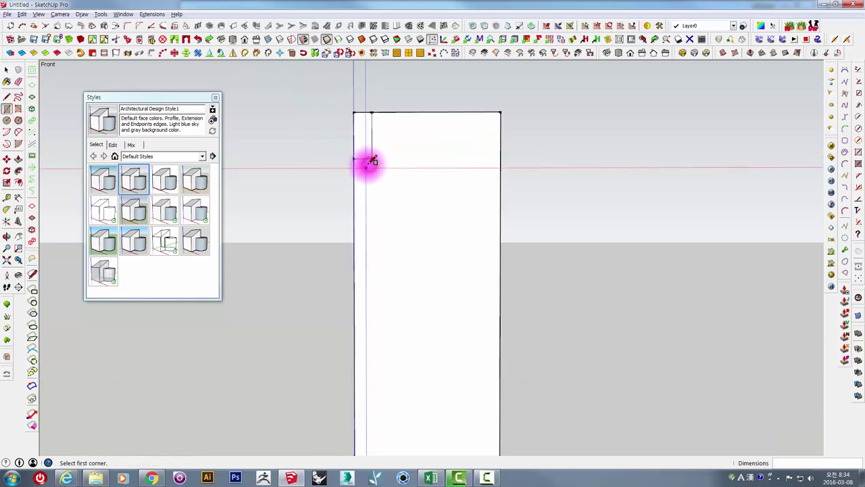
{"action": "left_click", "coordinate": [371, 159]}
{"action": "left_click", "coordinate": [403, 242]}
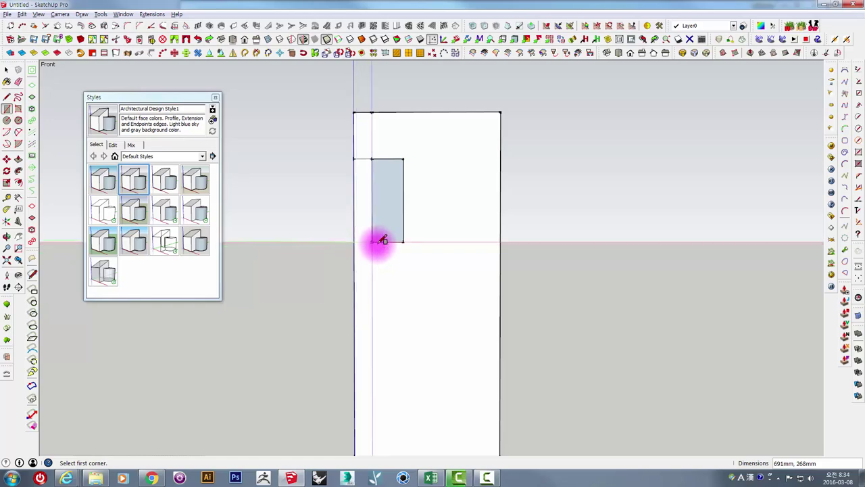
Step: Add two more guide rectangles further down the panel, reaching the base
{"action": "left_click", "coordinate": [372, 242]}
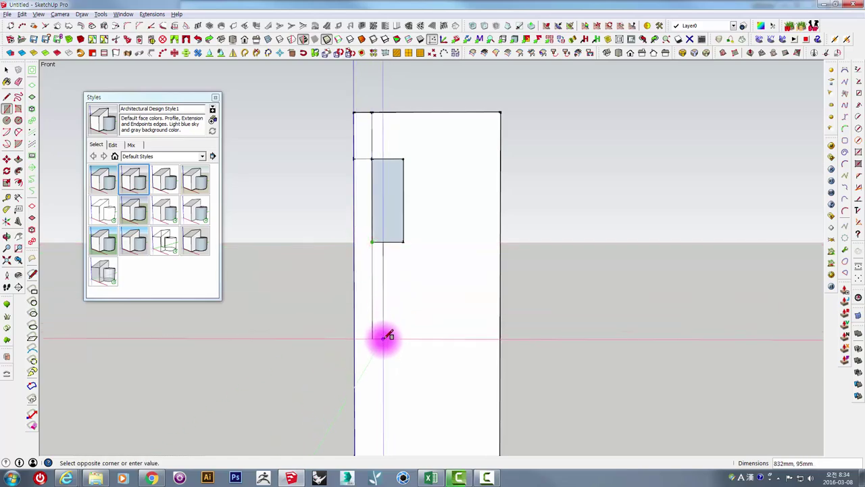
{"action": "middle_click_drag", "start_coordinate": [393, 353], "coordinate": [386, 257], "text": "shift"}
{"action": "scroll", "coordinate": [382, 250], "scroll_direction": "down", "scroll_amount": 1}
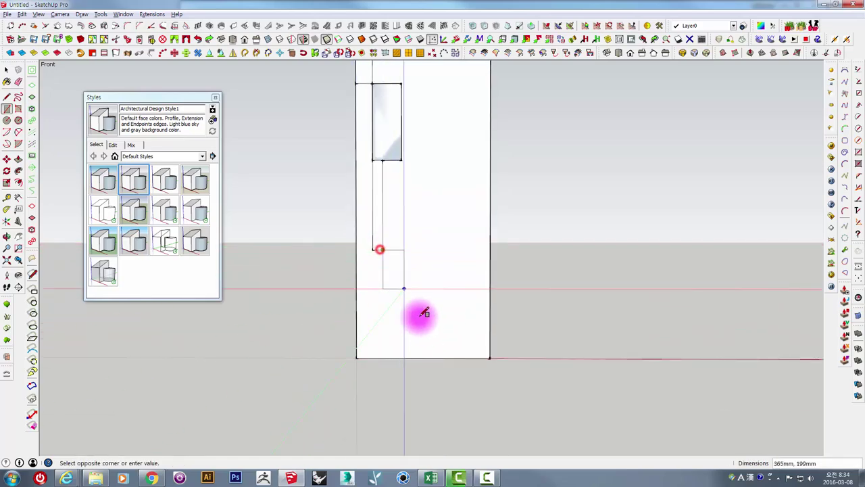
{"action": "left_click", "coordinate": [433, 353]}
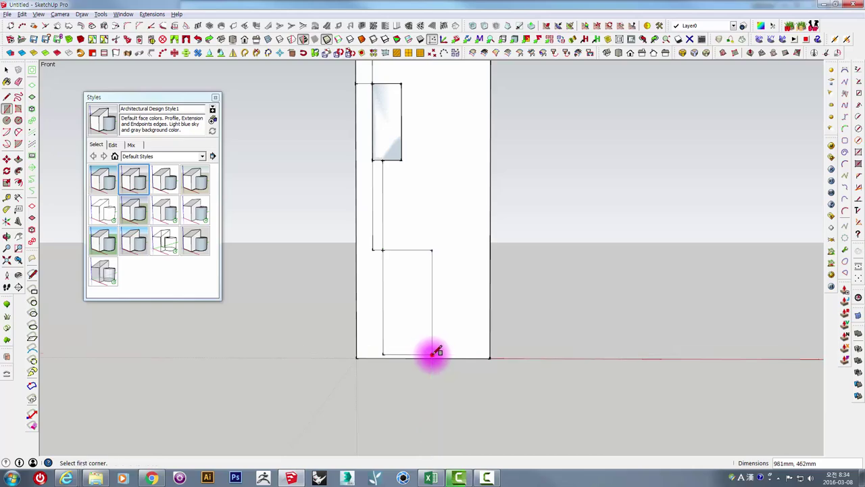
{"action": "left_click", "coordinate": [383, 250]}
{"action": "left_click", "coordinate": [433, 357]}
{"action": "key", "text": "space"}
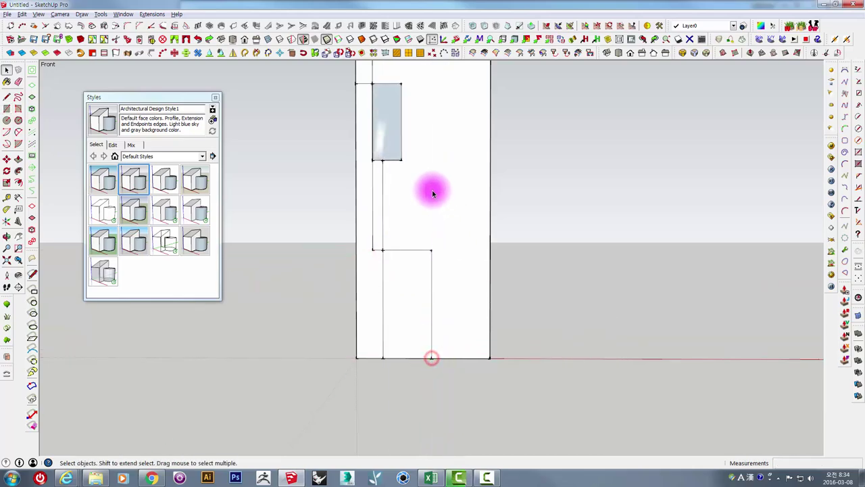
Step: Inspect the guide rectangles by selecting the left strip faces and orbiting the panel
{"action": "mouse_move", "coordinate": [429, 187]}
{"action": "middle_mouse_down"}
{"action": "mouse_move", "coordinate": [411, 244]}
{"action": "mouse_move", "coordinate": [367, 270]}
{"action": "mouse_move", "coordinate": [382, 205]}
{"action": "middle_mouse_up"}
{"action": "left_click", "coordinate": [382, 203]}
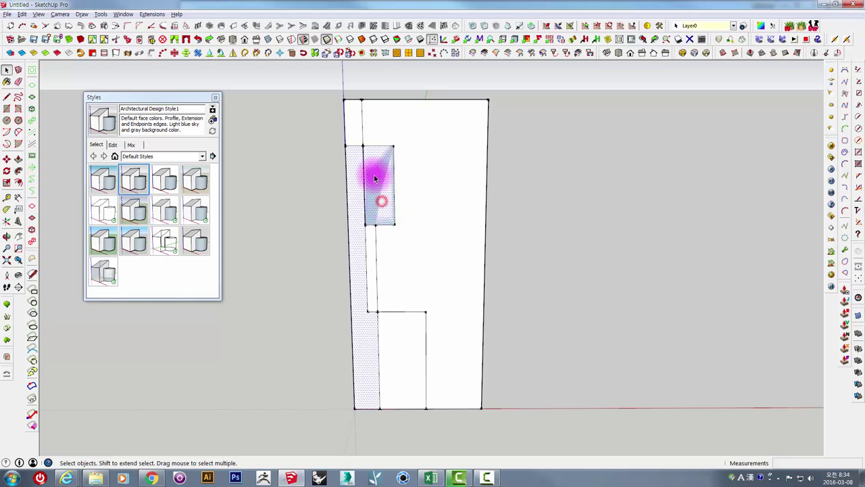
{"action": "triple_click", "coordinate": [389, 166]}
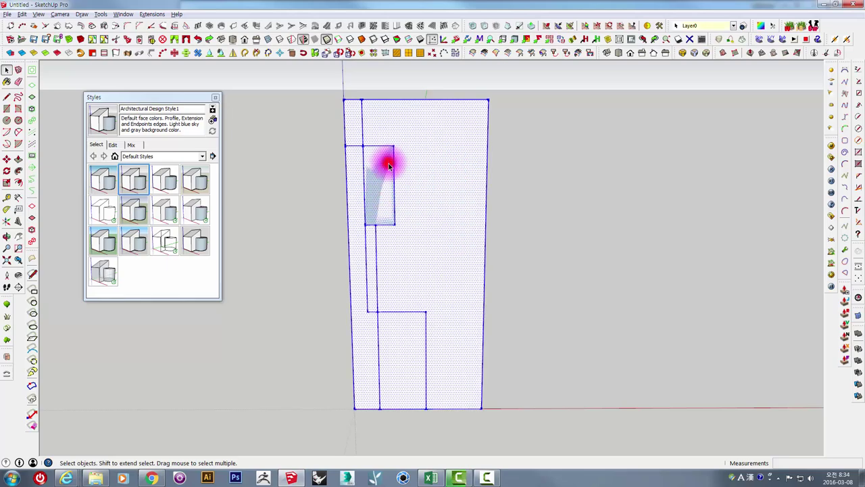
{"action": "left_click", "coordinate": [524, 201]}
{"action": "left_click", "coordinate": [386, 191]}
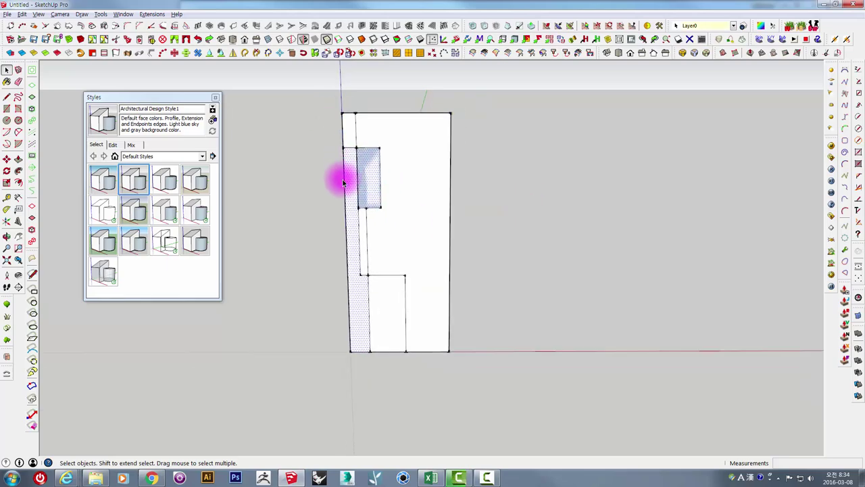
{"action": "middle_click_drag", "start_coordinate": [351, 142], "coordinate": [357, 144]}
{"action": "middle_click_drag", "start_coordinate": [389, 168], "coordinate": [367, 174]}
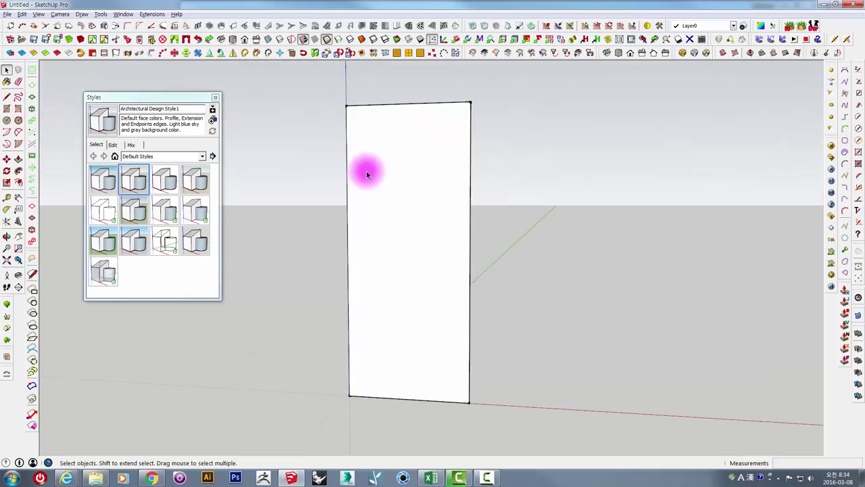
Step: Redraw five stacked guide rectangles of varying widths from the top-left corner to the bottom
{"action": "left_click", "coordinate": [7, 107]}
{"action": "left_click", "coordinate": [344, 98]}
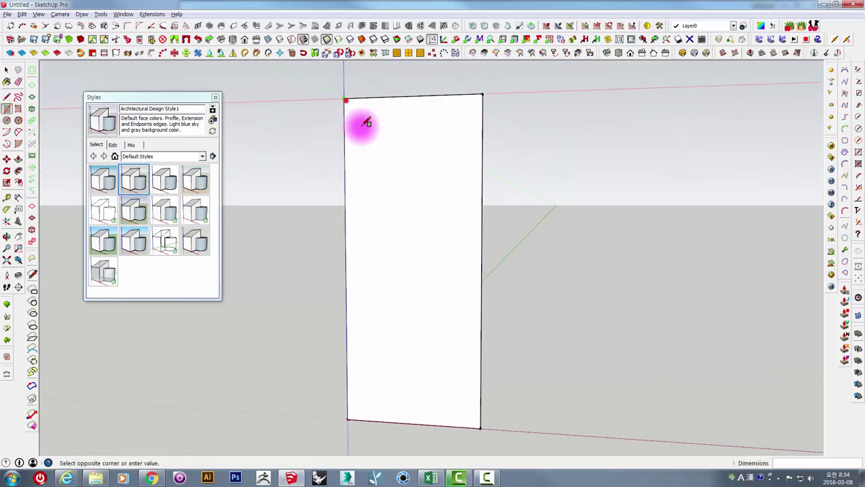
{"action": "left_click", "coordinate": [370, 142]}
{"action": "left_click", "coordinate": [344, 143]}
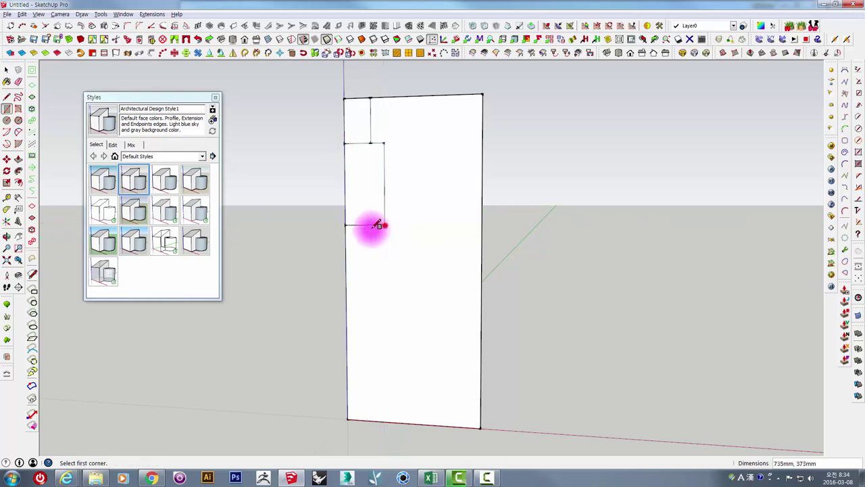
{"action": "left_click", "coordinate": [385, 225]}
{"action": "left_click", "coordinate": [344, 225]}
{"action": "left_click", "coordinate": [365, 276]}
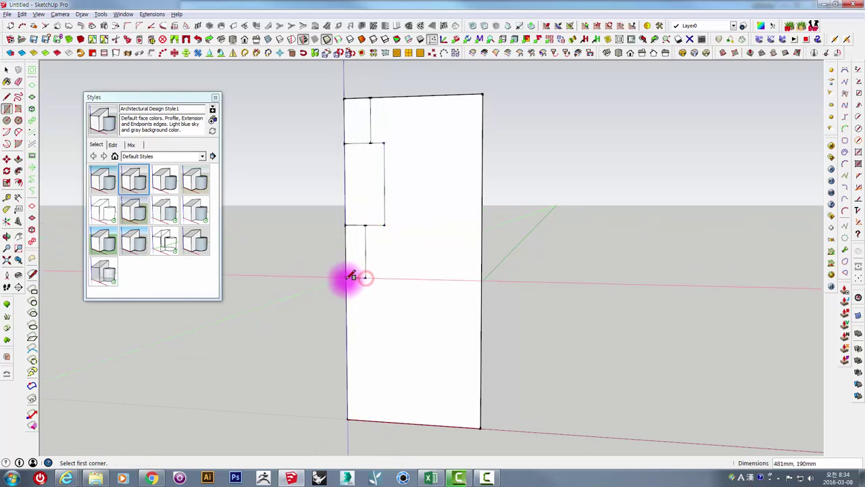
{"action": "left_click", "coordinate": [346, 277]}
{"action": "left_click", "coordinate": [399, 365]}
{"action": "left_click", "coordinate": [346, 365]}
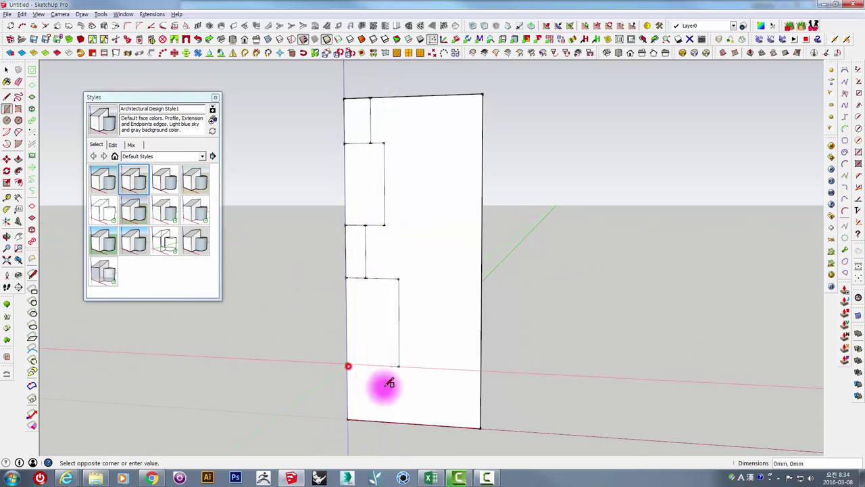
{"action": "left_click", "coordinate": [430, 425]}
{"action": "mouse_move", "coordinate": [429, 412]}
{"action": "middle_mouse_down"}
{"action": "mouse_move", "coordinate": [539, 301]}
{"action": "mouse_move", "coordinate": [502, 303]}
{"action": "middle_mouse_up"}
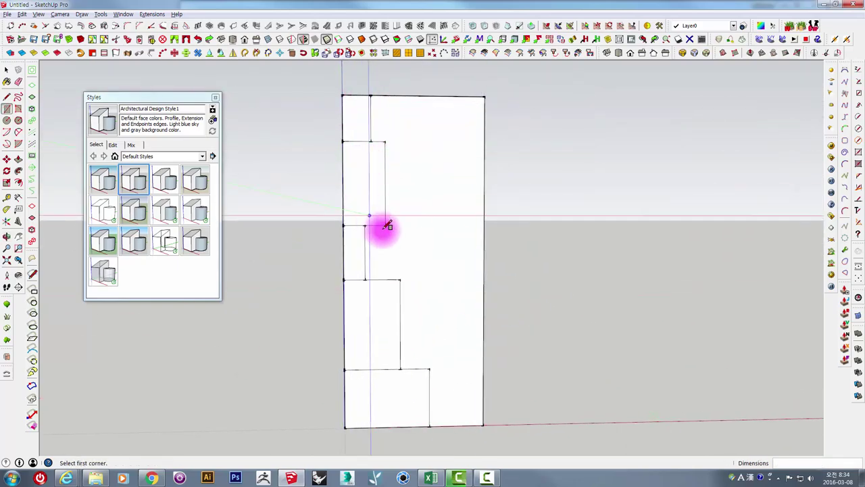
{"action": "left_click", "coordinate": [15, 162]}
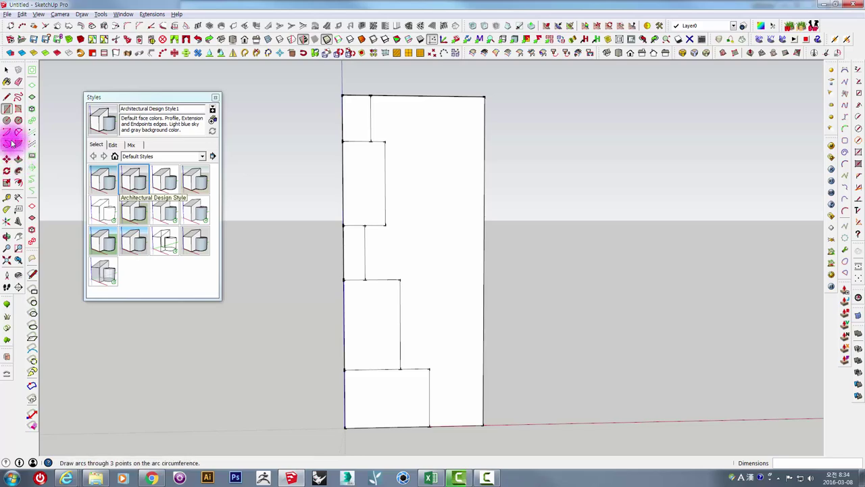
Step: Draw the first rounded arc starting from the face's top edge
{"action": "left_click", "coordinate": [8, 144]}
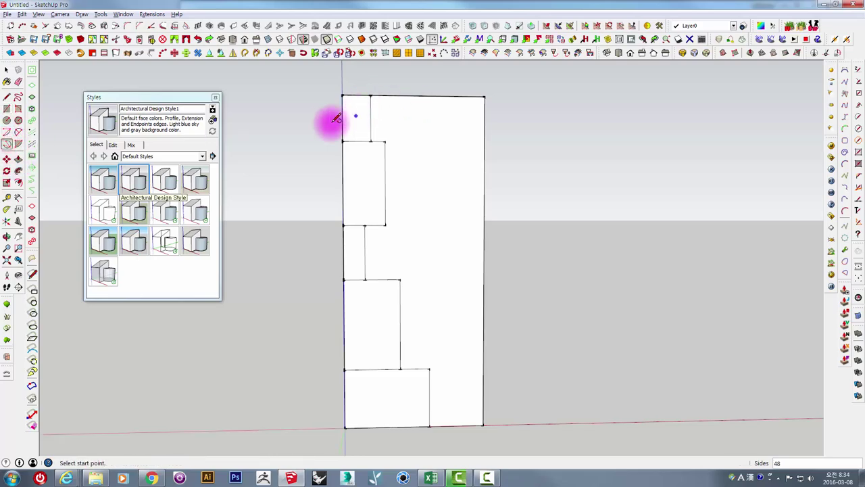
{"action": "left_click", "coordinate": [18, 133]}
{"action": "scroll", "coordinate": [384, 96], "scroll_direction": "up", "scroll_amount": 2}
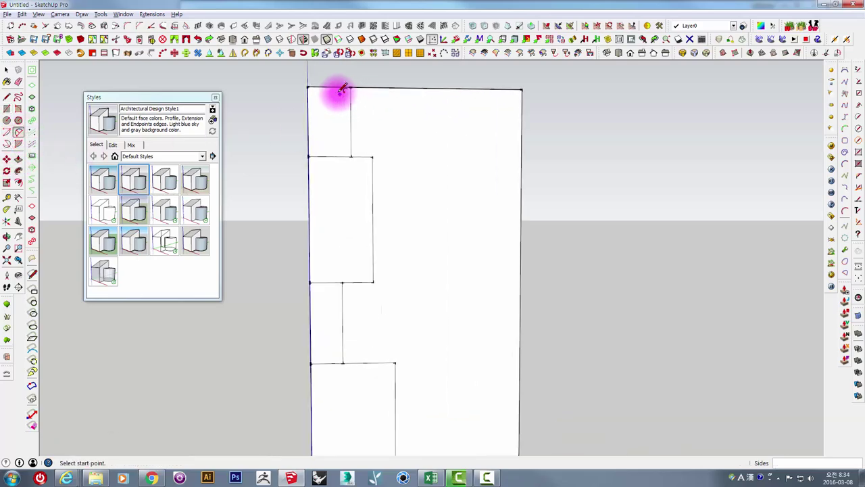
{"action": "left_click", "coordinate": [334, 88]}
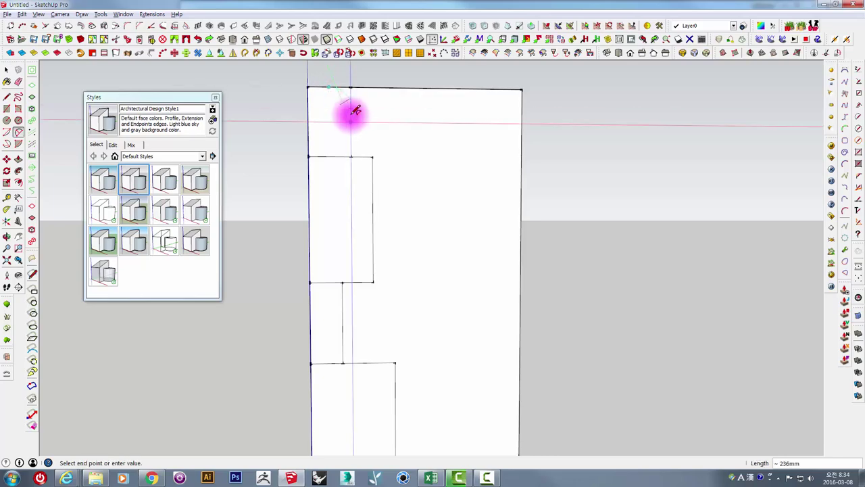
{"action": "scroll", "coordinate": [347, 87], "scroll_direction": "up", "scroll_amount": 2}
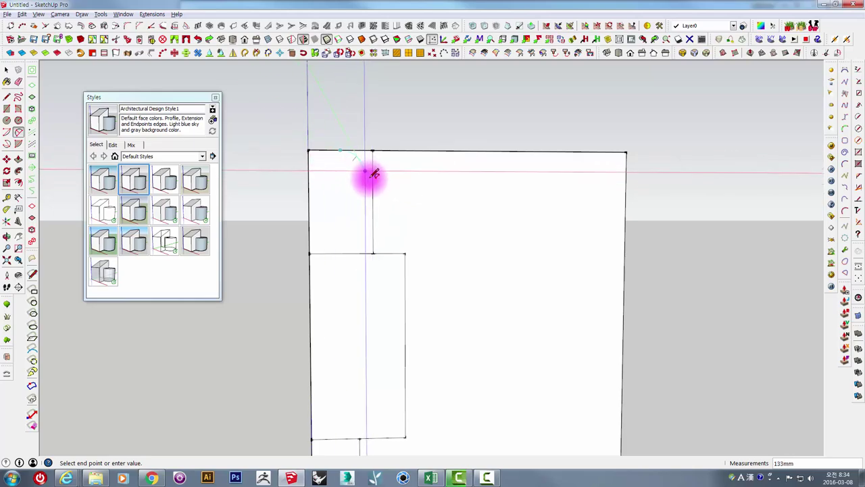
{"action": "left_click", "coordinate": [374, 181]}
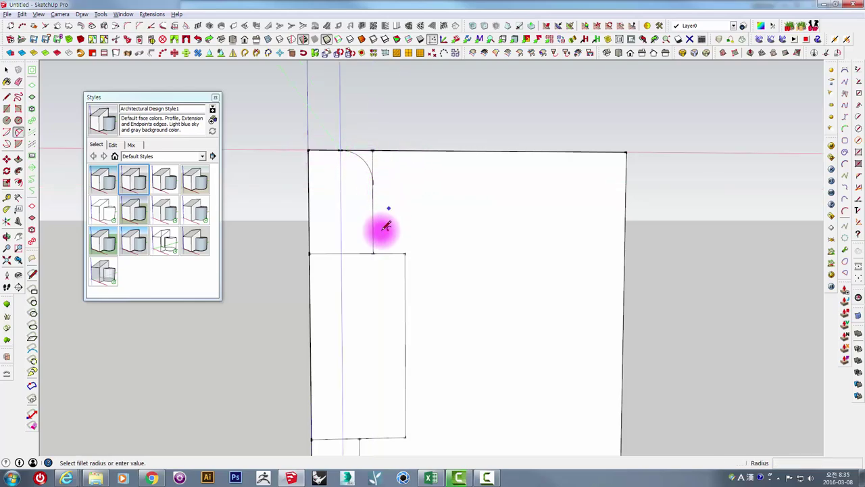
{"action": "middle_click_drag", "start_coordinate": [392, 236], "coordinate": [363, 165], "text": "shift"}
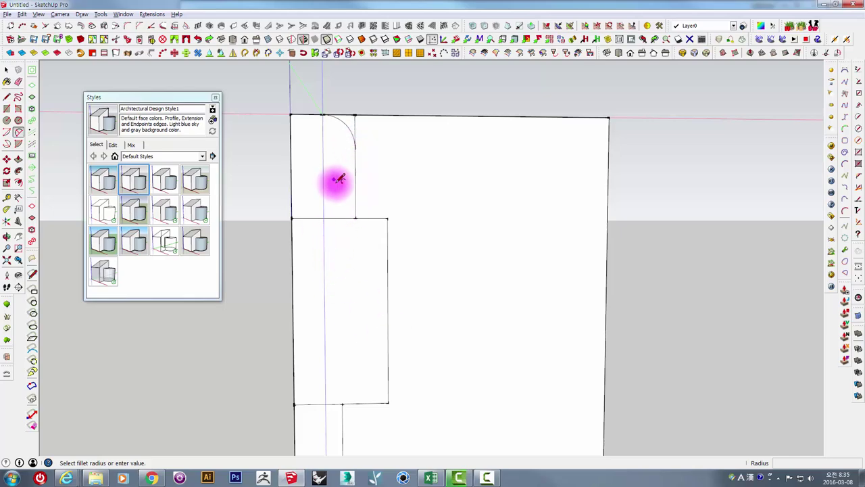
Step: Draw the second 3-point arc from the first arc's end to the guide edge
{"action": "left_click", "coordinate": [11, 144]}
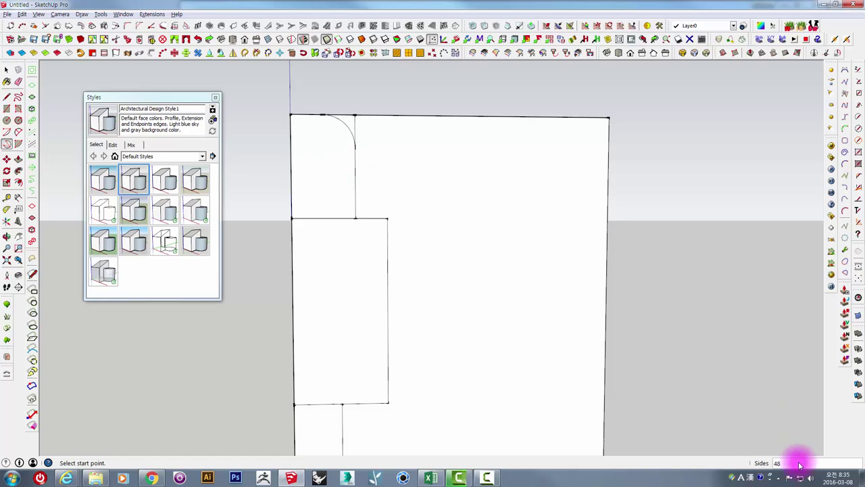
{"action": "left_click", "coordinate": [356, 171]}
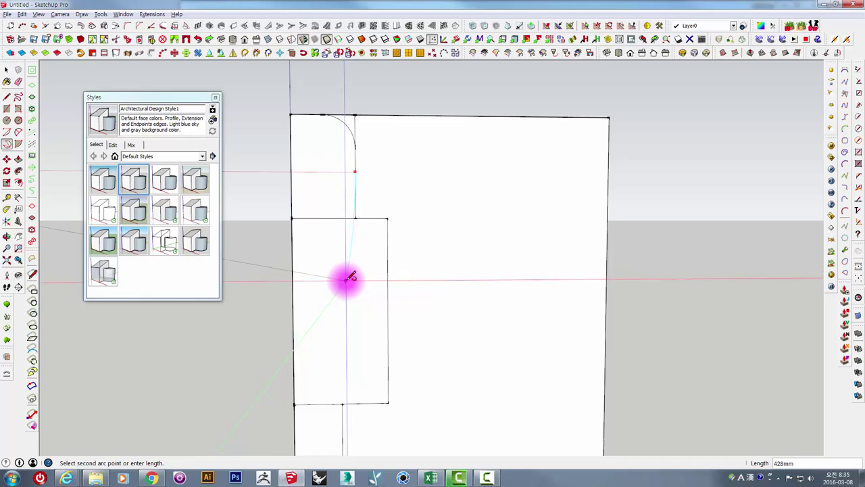
{"action": "left_click", "coordinate": [345, 280]}
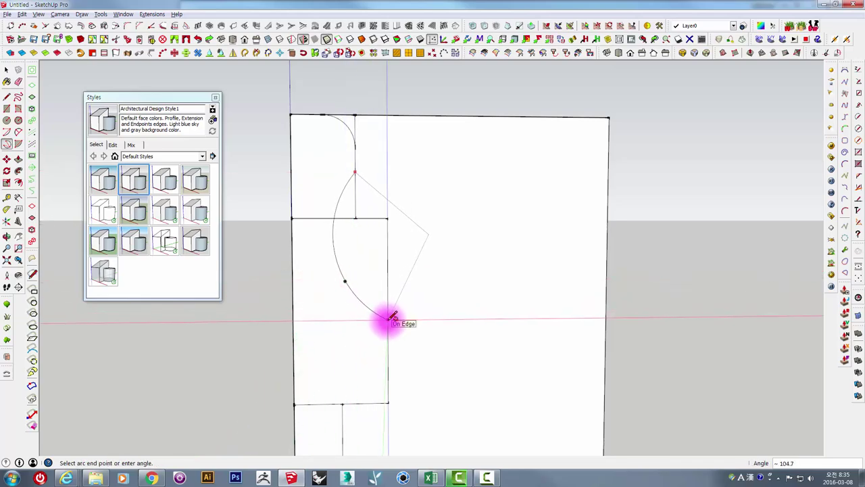
{"action": "left_click", "coordinate": [391, 315]}
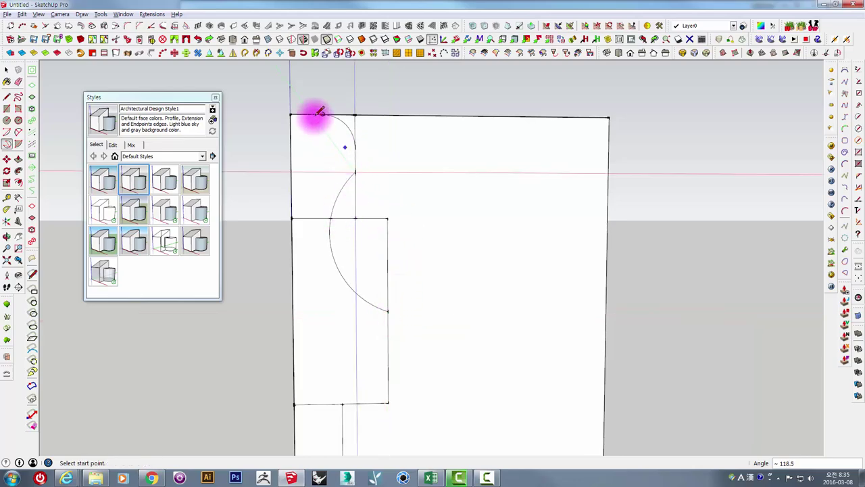
{"action": "middle_click_drag", "start_coordinate": [392, 284], "coordinate": [336, 232], "text": "shift"}
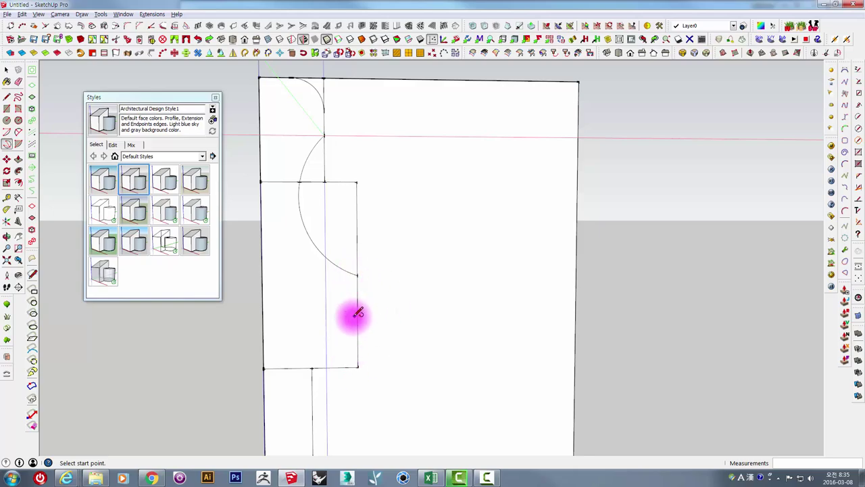
{"action": "middle_click_drag", "start_coordinate": [358, 313], "coordinate": [402, 228], "text": "shift"}
{"action": "scroll", "coordinate": [405, 233], "scroll_direction": "down", "scroll_amount": 1}
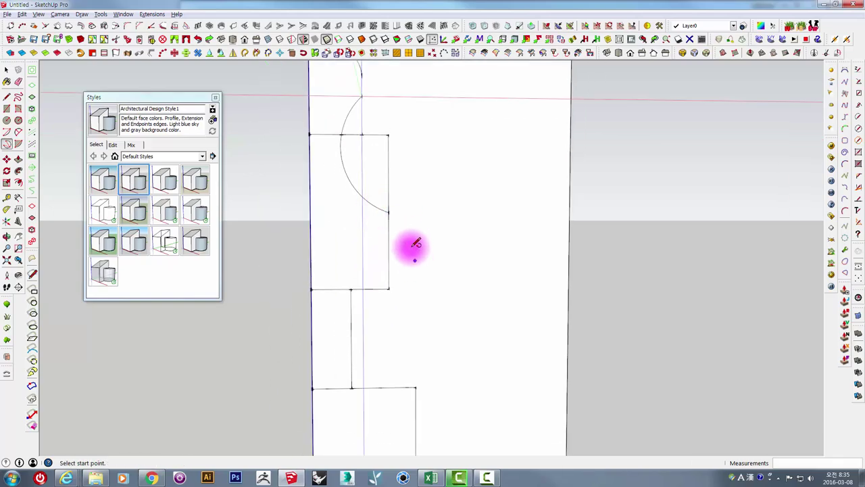
Step: Add the third arc continuing from the previous arc's end
{"action": "left_click", "coordinate": [389, 212]}
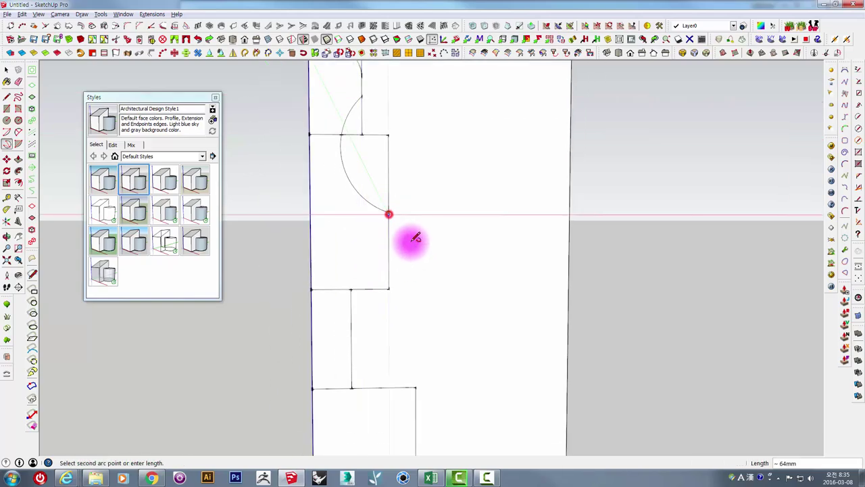
{"action": "left_click", "coordinate": [351, 314]}
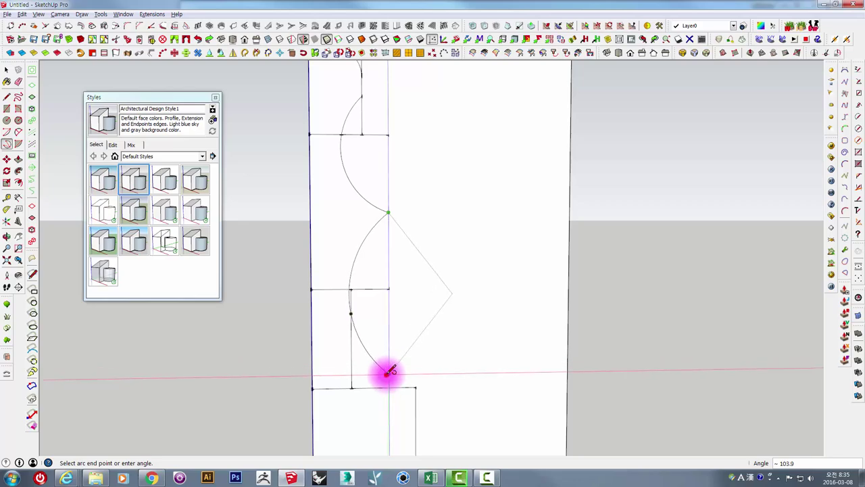
{"action": "left_click", "coordinate": [388, 371]}
{"action": "scroll", "coordinate": [413, 298], "scroll_direction": "down", "scroll_amount": 2}
{"action": "scroll", "coordinate": [373, 236], "scroll_direction": "up", "scroll_amount": 1}
{"action": "scroll", "coordinate": [365, 265], "scroll_direction": "up", "scroll_amount": 3}
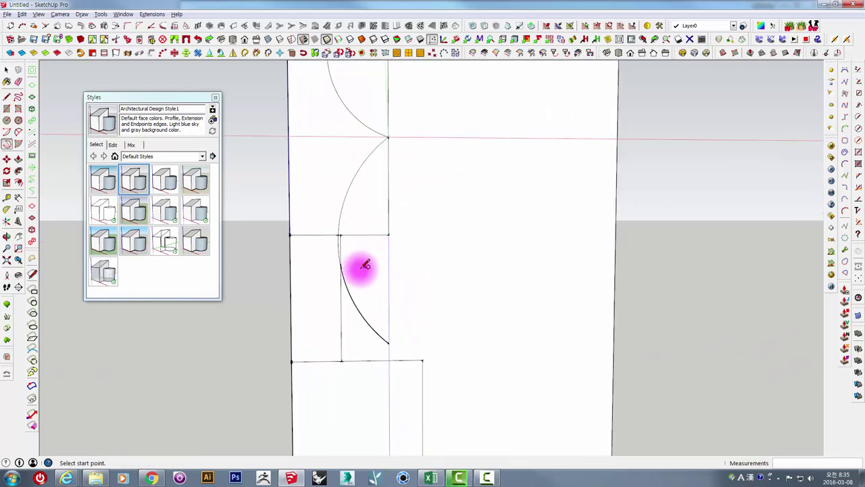
{"action": "scroll", "coordinate": [345, 336], "scroll_direction": "down", "scroll_amount": 1}
{"action": "scroll", "coordinate": [402, 239], "scroll_direction": "up", "scroll_amount": 1}
{"action": "scroll", "coordinate": [404, 242], "scroll_direction": "down", "scroll_amount": 2}
{"action": "middle_click_drag", "start_coordinate": [404, 241], "coordinate": [377, 193], "text": "shift"}
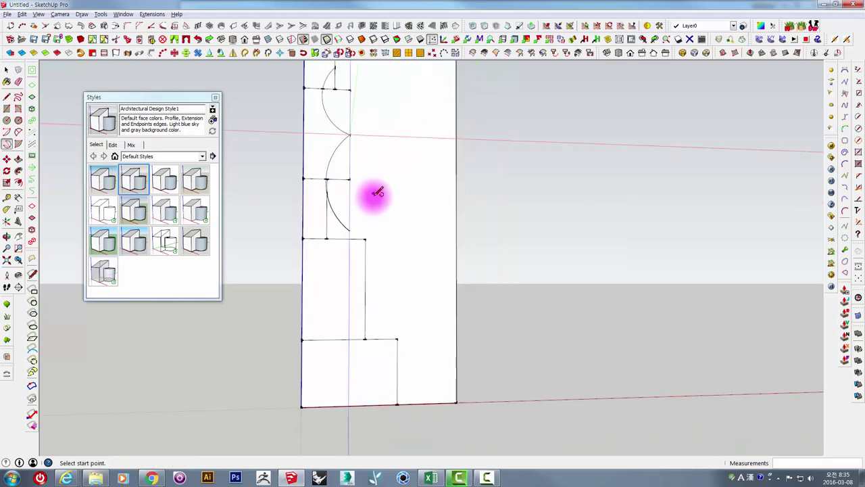
{"action": "scroll", "coordinate": [352, 230], "scroll_direction": "up", "scroll_amount": 2}
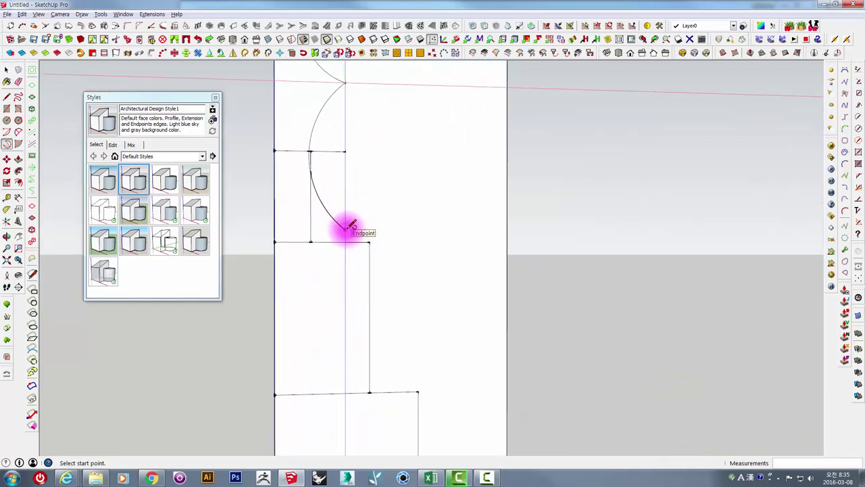
{"action": "scroll", "coordinate": [348, 230], "scroll_direction": "up", "scroll_amount": 2}
Step: Draw a small arc, then cancel and undo the unwanted semicircular one
{"action": "left_click", "coordinate": [346, 231]}
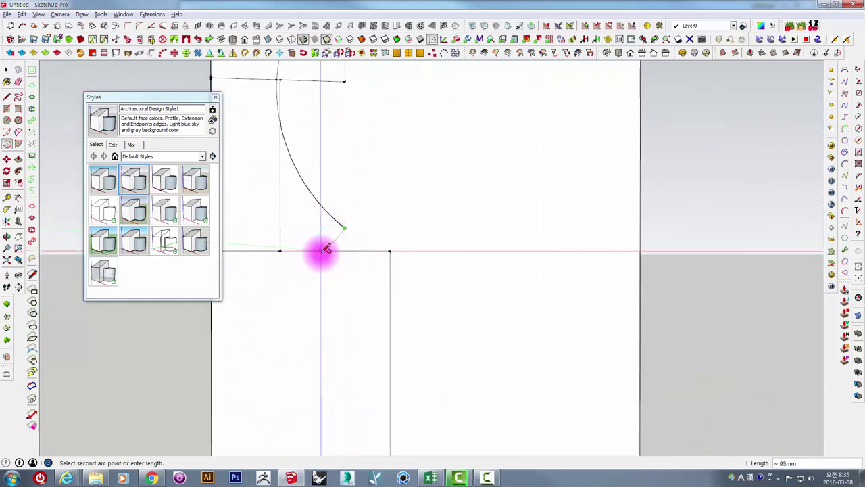
{"action": "left_click", "coordinate": [321, 250]}
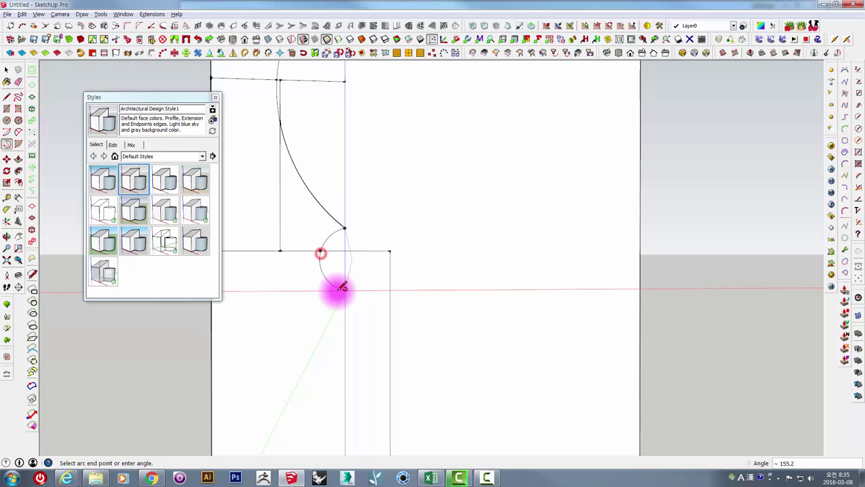
{"action": "left_click", "coordinate": [388, 308]}
{"action": "mouse_move", "coordinate": [386, 305]}
{"action": "middle_mouse_down", "text": "shift"}
{"action": "mouse_move", "coordinate": [389, 208]}
{"action": "mouse_move", "coordinate": [155, 296]}
{"action": "mouse_move", "coordinate": [126, 295]}
{"action": "mouse_move", "coordinate": [494, 247]}
{"action": "middle_mouse_up", "text": "shift"}
{"action": "left_click", "coordinate": [383, 208]}
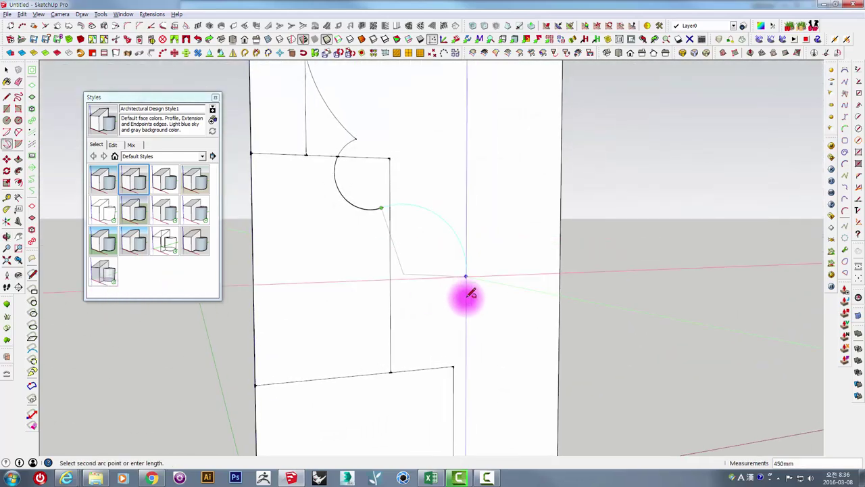
{"action": "scroll", "coordinate": [463, 293], "scroll_direction": "down", "scroll_amount": 2}
{"action": "scroll", "coordinate": [460, 313], "scroll_direction": "down", "scroll_amount": 3}
{"action": "scroll", "coordinate": [453, 274], "scroll_direction": "up", "scroll_amount": 2}
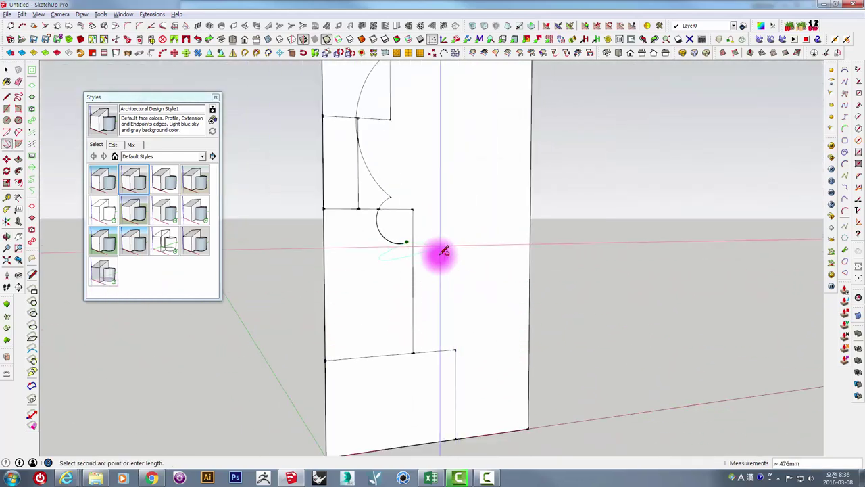
{"action": "scroll", "coordinate": [432, 254], "scroll_direction": "up", "scroll_amount": 2}
{"action": "key", "text": "Escape"}
{"action": "key", "text": "ctrl+z"}
{"action": "scroll", "coordinate": [369, 173], "scroll_direction": "up", "scroll_amount": 1}
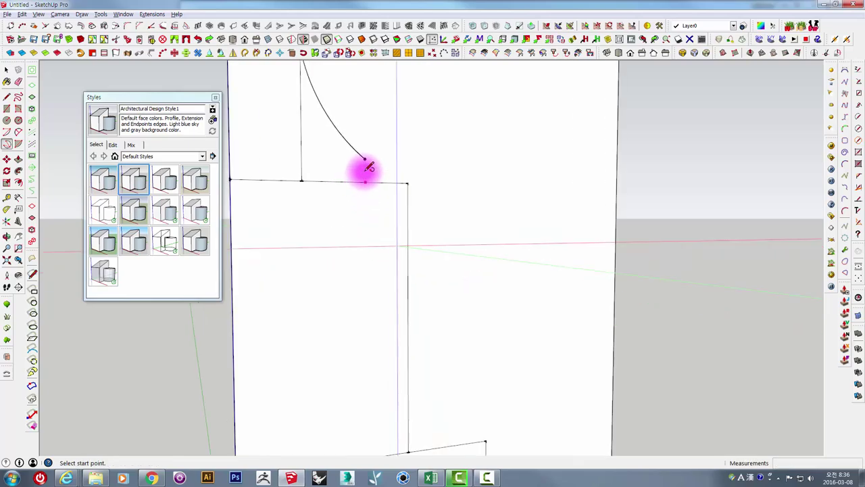
Step: Draw a replacement arc from the curve's end
{"action": "left_click", "coordinate": [365, 158]}
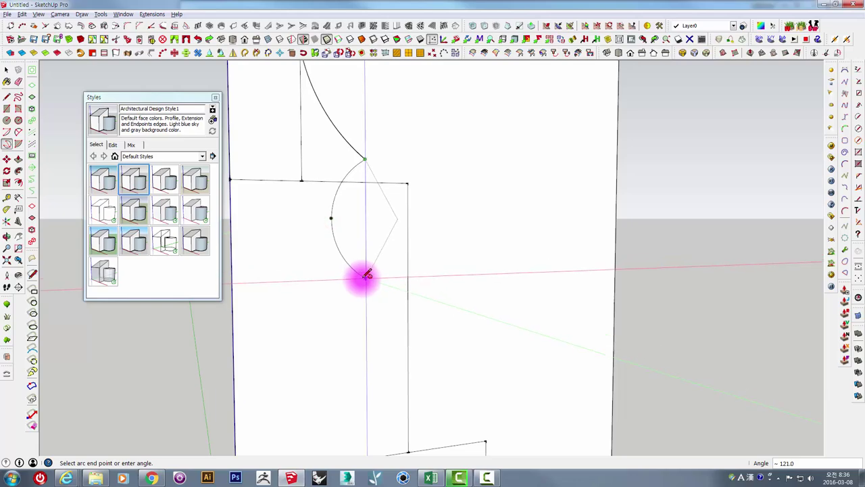
{"action": "left_click", "coordinate": [363, 274]}
{"action": "scroll", "coordinate": [383, 262], "scroll_direction": "down", "scroll_amount": 2}
{"action": "middle_click_drag", "start_coordinate": [386, 261], "coordinate": [384, 193]}
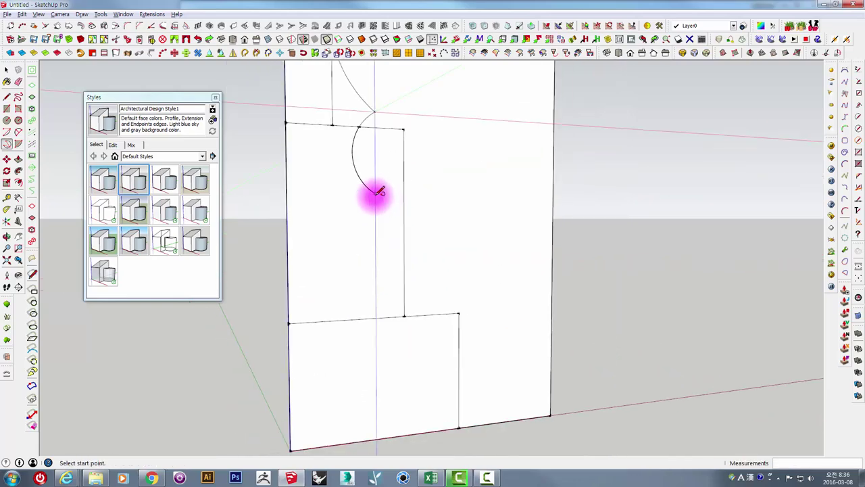
Step: Close the profile with a bottom arc ending at the face's base
{"action": "left_click", "coordinate": [377, 194]}
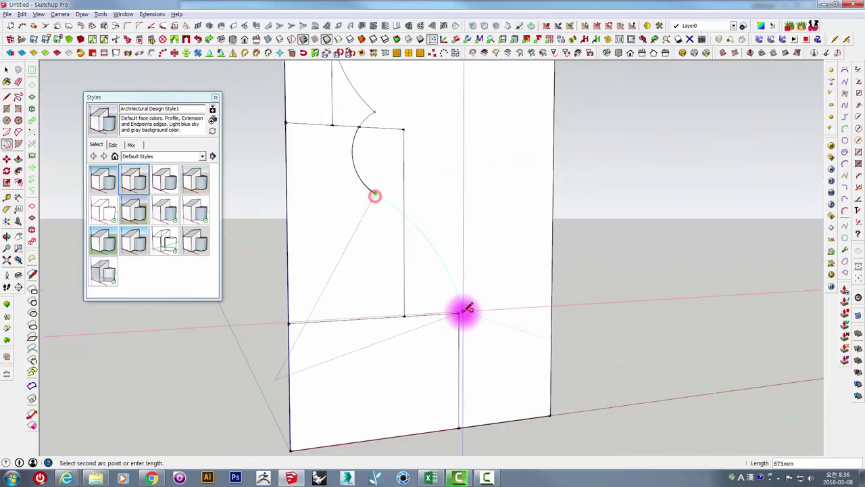
{"action": "left_click", "coordinate": [458, 313]}
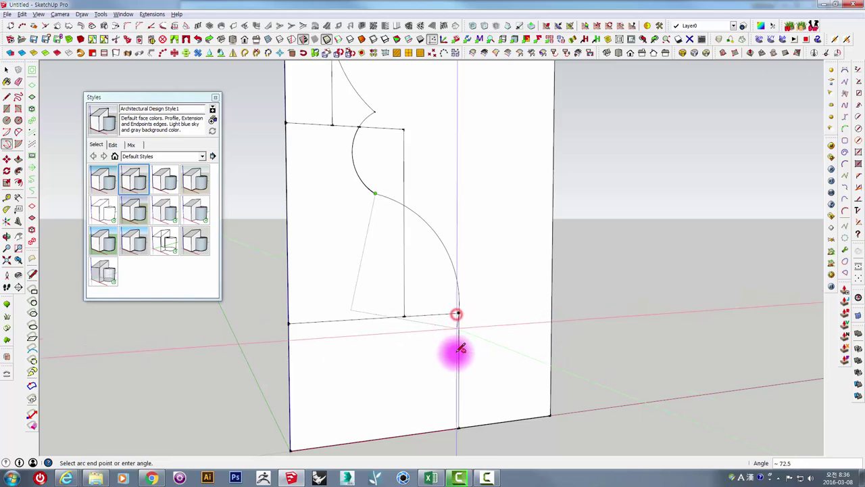
{"action": "left_click", "coordinate": [417, 432]}
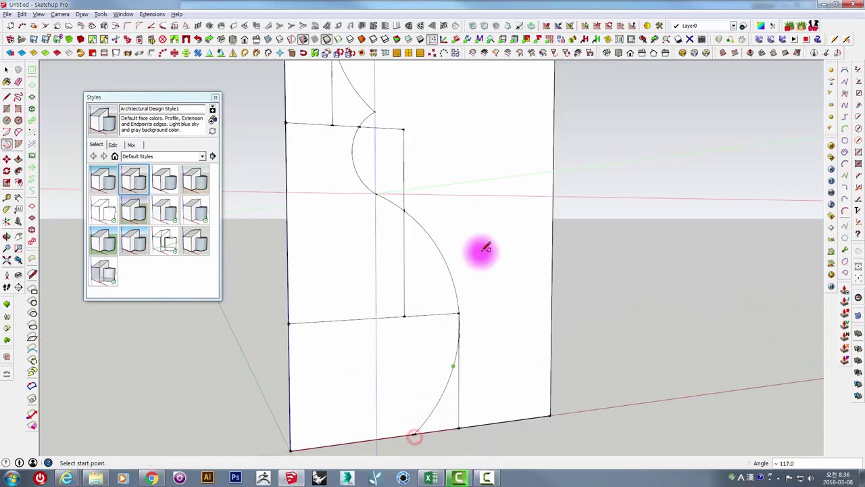
{"action": "scroll", "coordinate": [483, 247], "scroll_direction": "down", "scroll_amount": 2}
{"action": "middle_click_drag", "start_coordinate": [429, 218], "coordinate": [379, 190]}
{"action": "scroll", "coordinate": [378, 189], "scroll_direction": "down", "scroll_amount": 3}
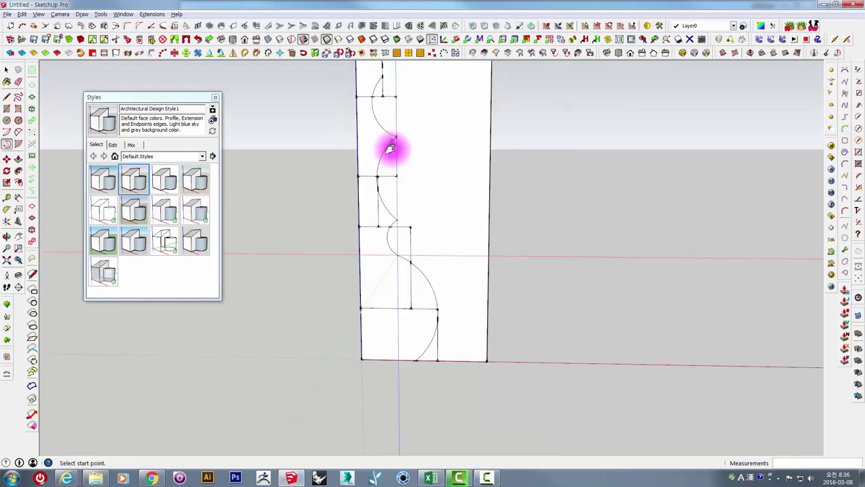
{"action": "middle_click_drag", "start_coordinate": [390, 145], "coordinate": [386, 135]}
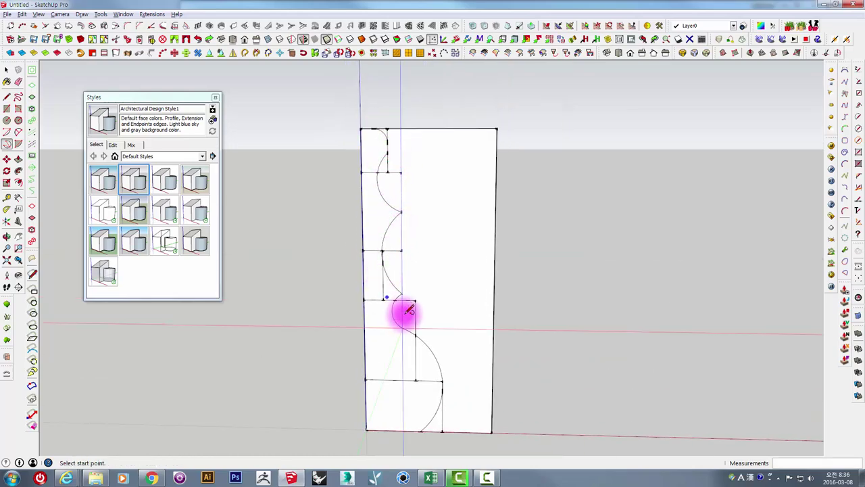
{"action": "mouse_move", "coordinate": [413, 341]}
{"action": "middle_mouse_down", "text": "shift"}
{"action": "mouse_move", "coordinate": [413, 286]}
{"action": "mouse_move", "coordinate": [427, 277]}
{"action": "middle_mouse_up", "text": "shift"}
{"action": "scroll", "coordinate": [427, 401], "scroll_direction": "up", "scroll_amount": 1}
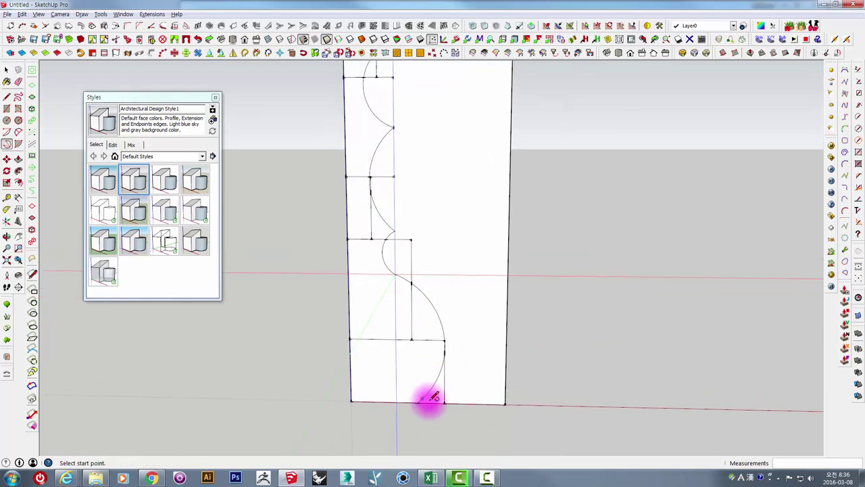
{"action": "scroll", "coordinate": [427, 400], "scroll_direction": "up", "scroll_amount": 2}
Step: With the Eraser, delete a leftover vertical helper line and a short segment at a curve junction
{"action": "key", "text": "e"}
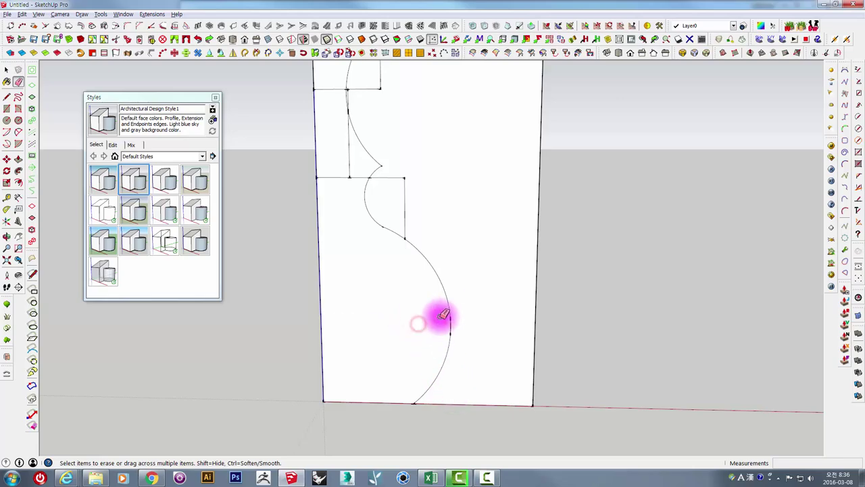
{"action": "scroll", "coordinate": [454, 322], "scroll_direction": "up", "scroll_amount": 1}
{"action": "scroll", "coordinate": [448, 315], "scroll_direction": "up", "scroll_amount": 2}
{"action": "scroll", "coordinate": [453, 328], "scroll_direction": "up", "scroll_amount": 2}
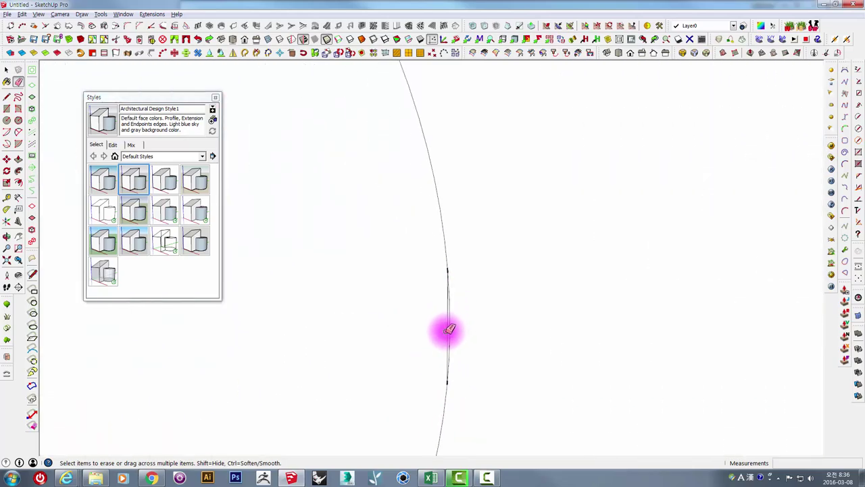
{"action": "scroll", "coordinate": [450, 332], "scroll_direction": "down", "scroll_amount": 1}
{"action": "scroll", "coordinate": [432, 320], "scroll_direction": "down", "scroll_amount": 2}
{"action": "scroll", "coordinate": [426, 311], "scroll_direction": "down", "scroll_amount": 3}
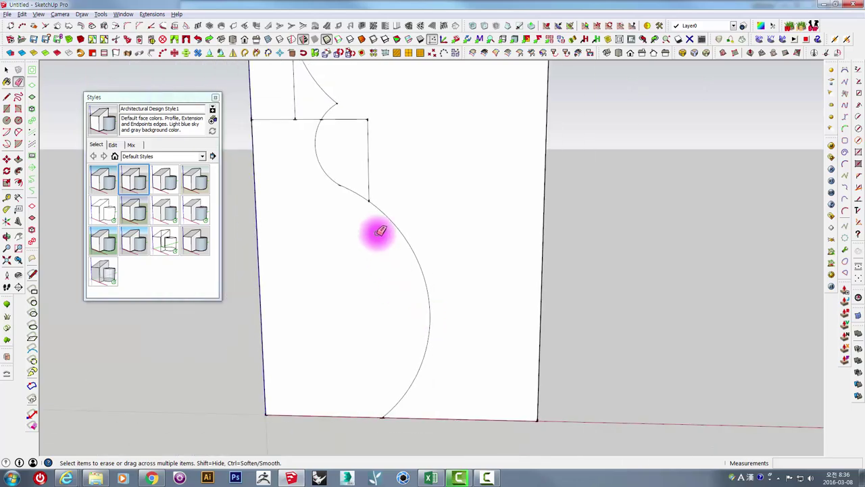
{"action": "scroll", "coordinate": [378, 232], "scroll_direction": "down", "scroll_amount": 1}
{"action": "left_click", "coordinate": [387, 231]}
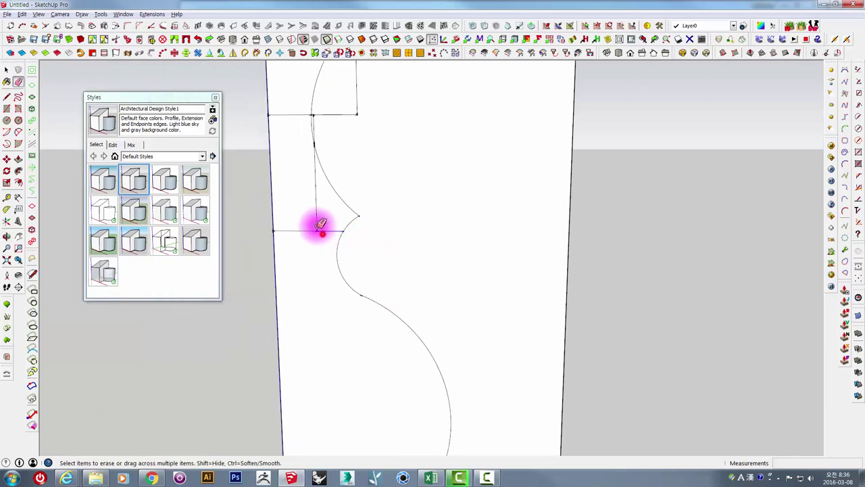
{"action": "scroll", "coordinate": [315, 105], "scroll_direction": "up", "scroll_amount": 1}
{"action": "scroll", "coordinate": [316, 111], "scroll_direction": "up", "scroll_amount": 2}
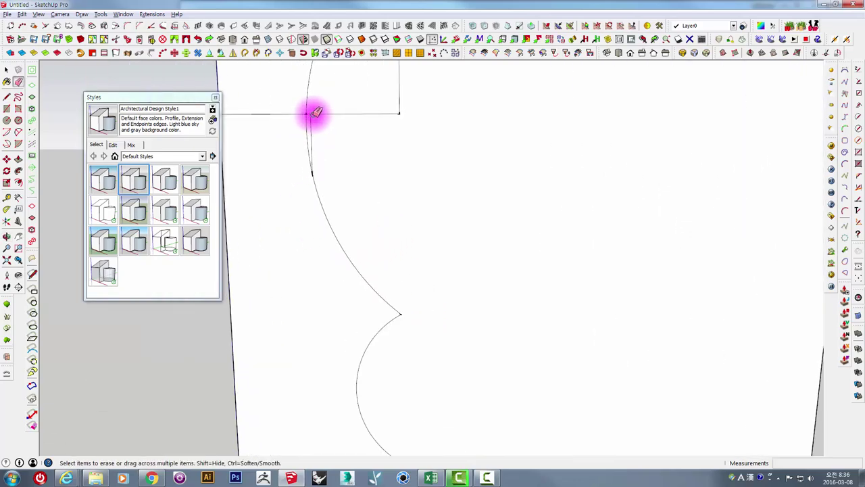
{"action": "scroll", "coordinate": [316, 109], "scroll_direction": "down", "scroll_amount": 2}
{"action": "scroll", "coordinate": [360, 142], "scroll_direction": "up", "scroll_amount": 1}
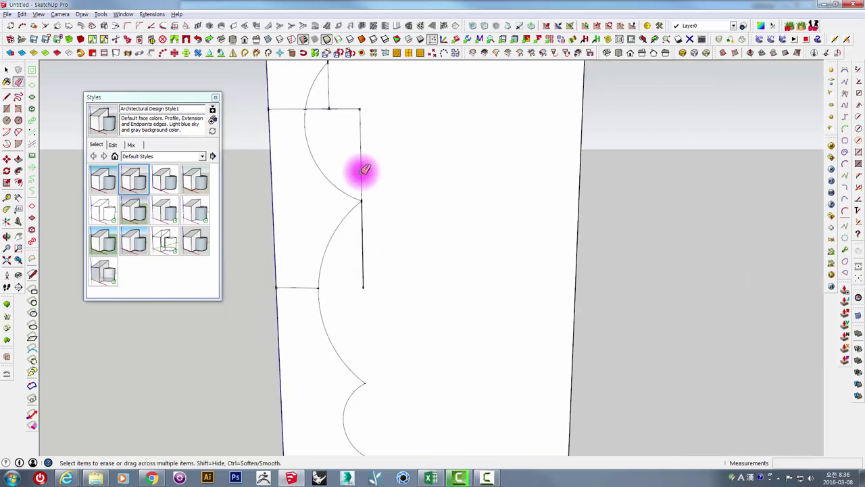
{"action": "scroll", "coordinate": [368, 183], "scroll_direction": "up", "scroll_amount": 2}
{"action": "left_click", "coordinate": [372, 195]}
{"action": "scroll", "coordinate": [363, 223], "scroll_direction": "up", "scroll_amount": 2}
{"action": "scroll", "coordinate": [366, 224], "scroll_direction": "down", "scroll_amount": 1}
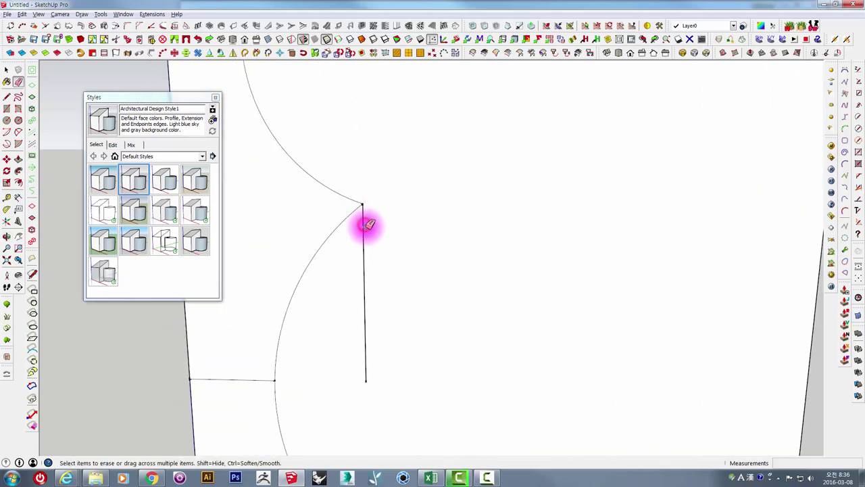
Step: Erase the remaining vertical and horizontal guide edges beside the arcs
{"action": "left_click", "coordinate": [365, 233]}
{"action": "scroll", "coordinate": [360, 234], "scroll_direction": "down", "scroll_amount": 2}
{"action": "scroll", "coordinate": [359, 239], "scroll_direction": "down", "scroll_amount": 1}
{"action": "scroll", "coordinate": [340, 208], "scroll_direction": "up", "scroll_amount": 1}
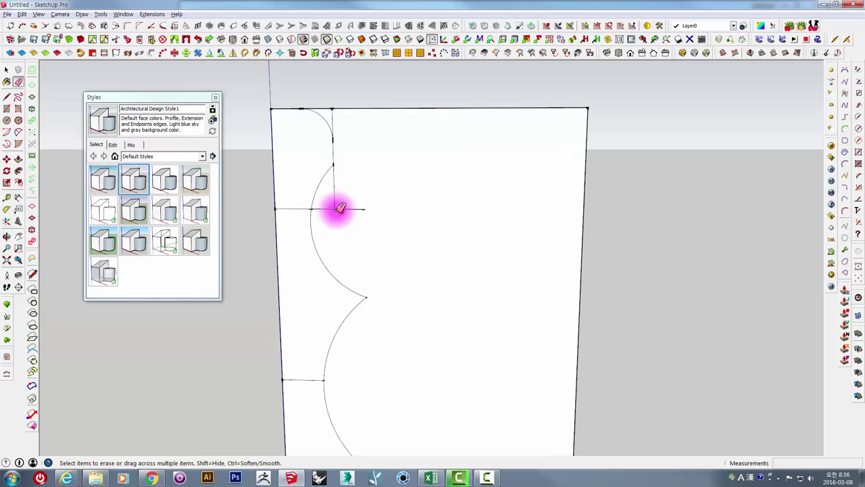
{"action": "left_click", "coordinate": [340, 208]}
{"action": "scroll", "coordinate": [351, 115], "scroll_direction": "up", "scroll_amount": 3}
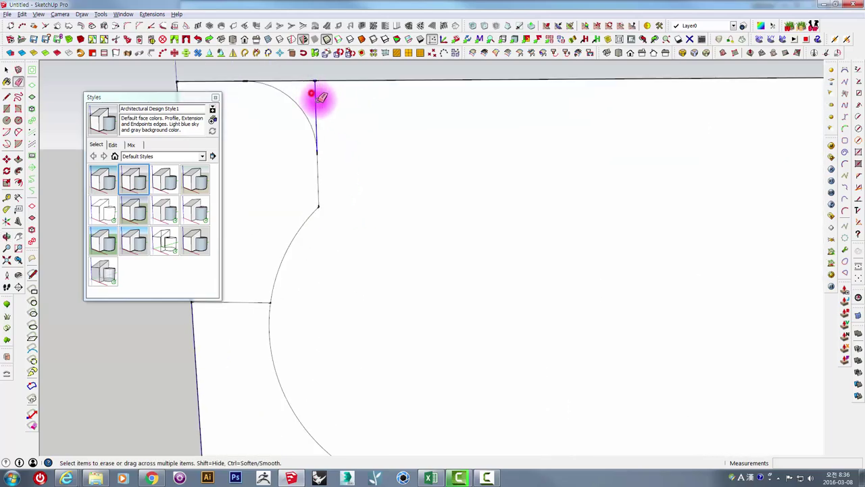
{"action": "left_click", "coordinate": [311, 93]}
{"action": "scroll", "coordinate": [250, 303], "scroll_direction": "down", "scroll_amount": 2}
{"action": "middle_click_drag", "start_coordinate": [275, 354], "coordinate": [359, 315], "text": "shift"}
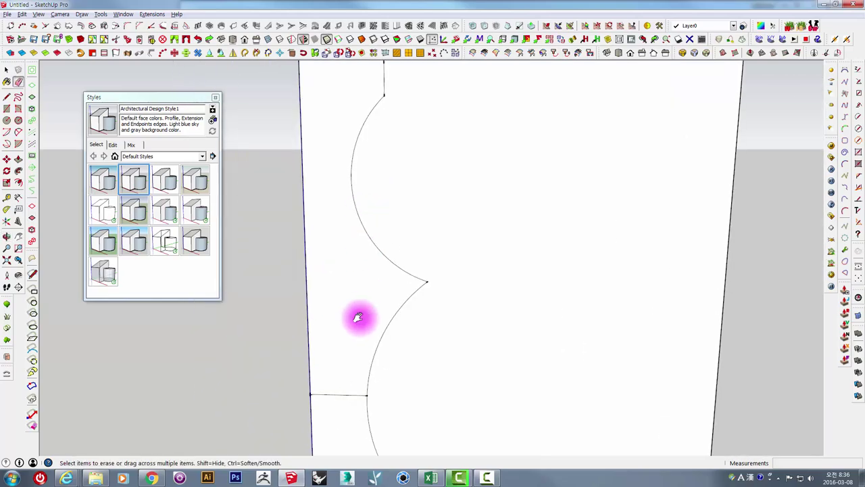
{"action": "left_click", "coordinate": [341, 327]}
{"action": "scroll", "coordinate": [338, 317], "scroll_direction": "down", "scroll_amount": 2}
{"action": "scroll", "coordinate": [345, 318], "scroll_direction": "down", "scroll_amount": 2}
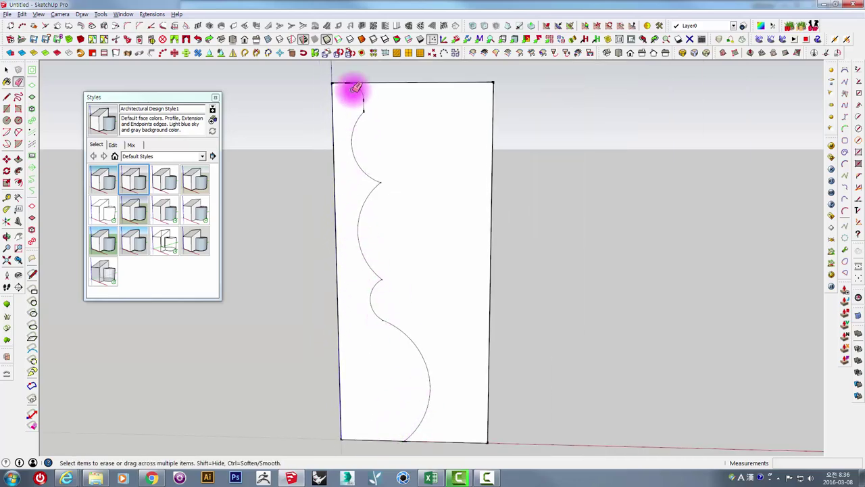
{"action": "scroll", "coordinate": [352, 81], "scroll_direction": "up", "scroll_amount": 3}
Step: Window-select the top arc and its short vertical edge, then add the middle and lower arcs
{"action": "scroll", "coordinate": [342, 82], "scroll_direction": "up", "scroll_amount": 1}
{"action": "key", "text": "space"}
{"action": "left_click_drag", "start_coordinate": [322, 71], "coordinate": [382, 197]}
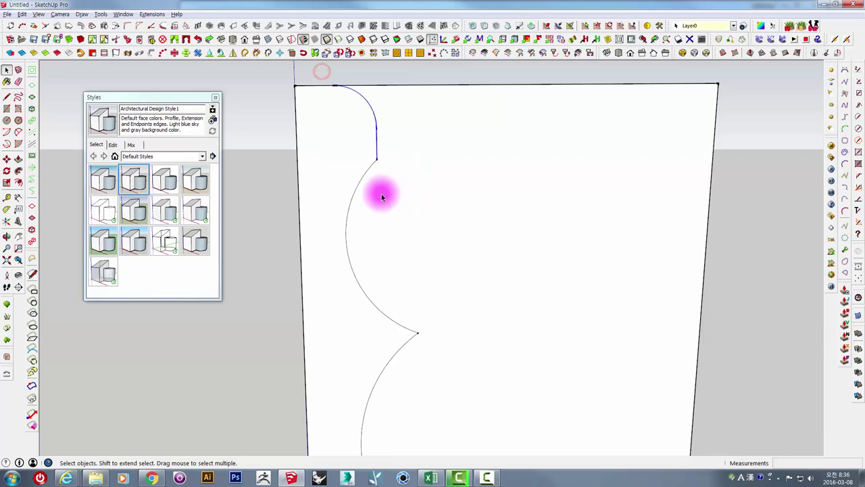
{"action": "left_click", "coordinate": [356, 189], "text": "shift"}
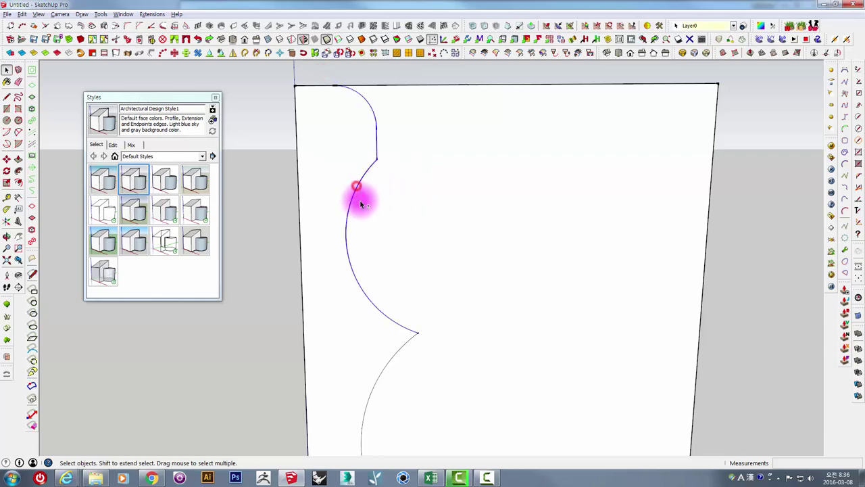
{"action": "left_click", "coordinate": [387, 364], "text": "shift"}
Step: Drop the wrong lower arc from the selection, add the next arc down, and orbit toward the bottom arc
{"action": "scroll", "coordinate": [427, 335], "scroll_direction": "down", "scroll_amount": 2}
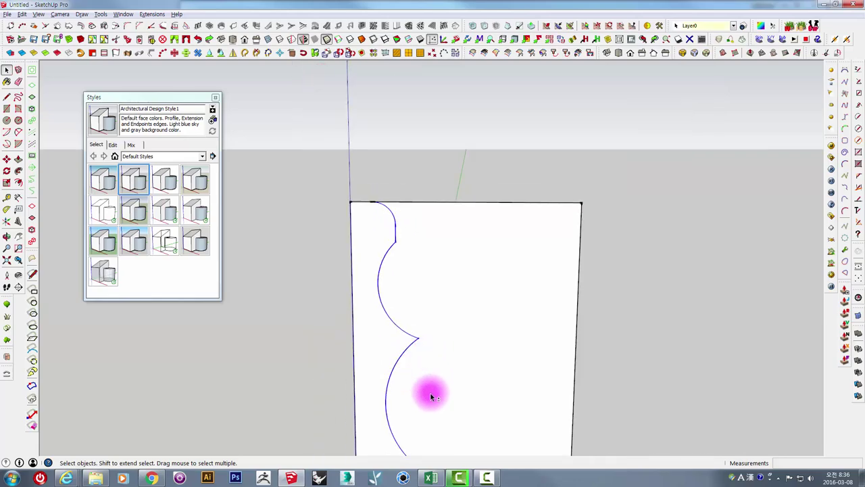
{"action": "scroll", "coordinate": [415, 228], "scroll_direction": "up", "scroll_amount": 2}
{"action": "left_click", "coordinate": [399, 277], "text": "shift"}
{"action": "scroll", "coordinate": [396, 267], "scroll_direction": "up", "scroll_amount": 2}
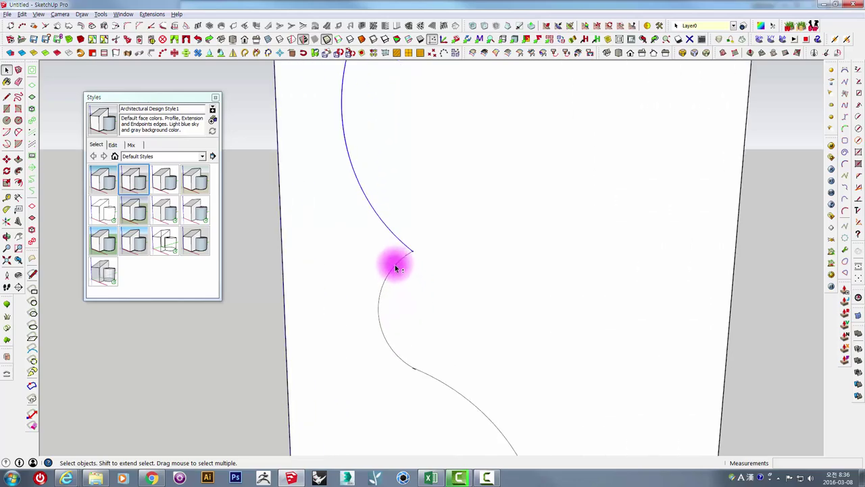
{"action": "left_click", "coordinate": [396, 269], "text": "shift"}
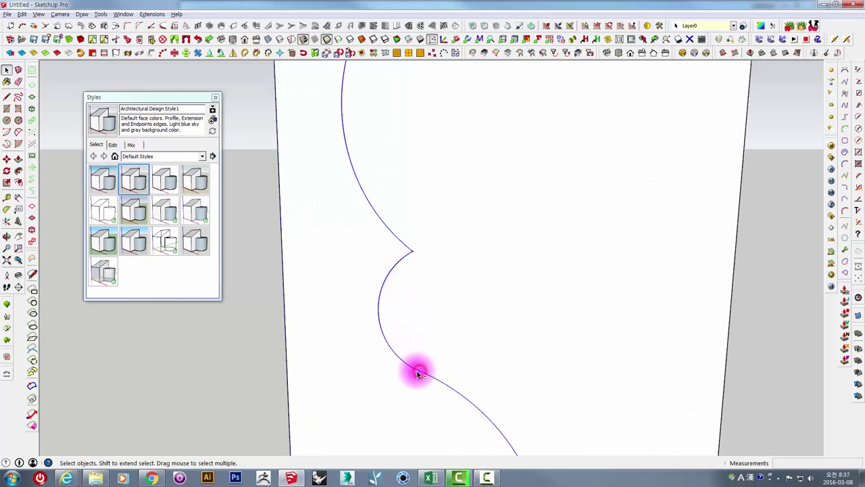
{"action": "scroll", "coordinate": [418, 374], "scroll_direction": "down", "scroll_amount": 3}
{"action": "middle_click_drag", "start_coordinate": [450, 206], "coordinate": [435, 374]}
{"action": "scroll", "coordinate": [435, 375], "scroll_direction": "up", "scroll_amount": 2}
{"action": "scroll", "coordinate": [439, 363], "scroll_direction": "up", "scroll_amount": 1}
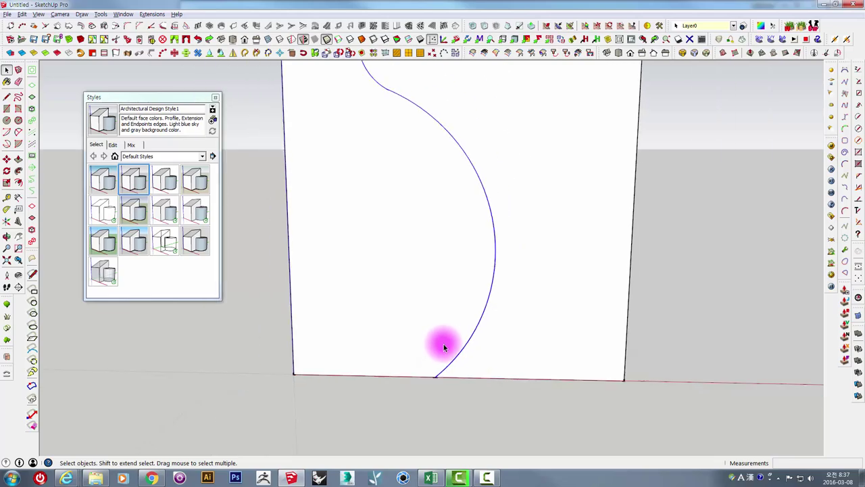
{"action": "scroll", "coordinate": [443, 338], "scroll_direction": "down", "scroll_amount": 2}
{"action": "scroll", "coordinate": [453, 298], "scroll_direction": "down", "scroll_amount": 2}
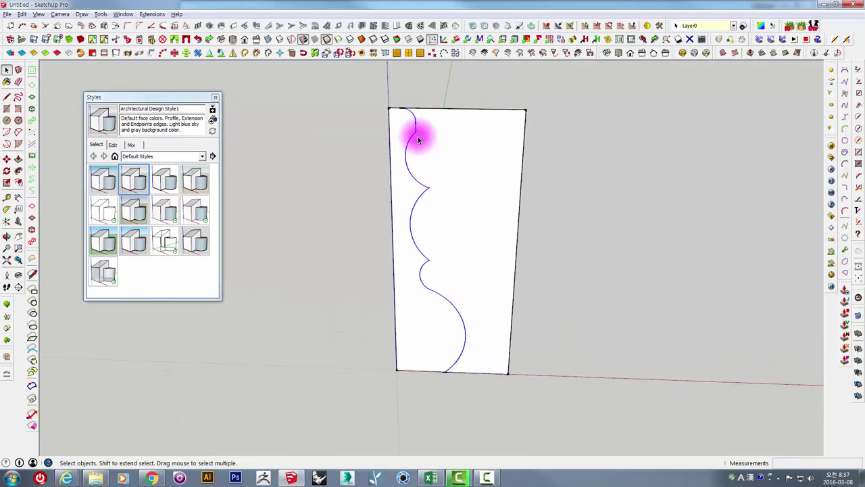
{"action": "scroll", "coordinate": [418, 140], "scroll_direction": "up", "scroll_amount": 1}
{"action": "scroll", "coordinate": [406, 119], "scroll_direction": "up", "scroll_amount": 1}
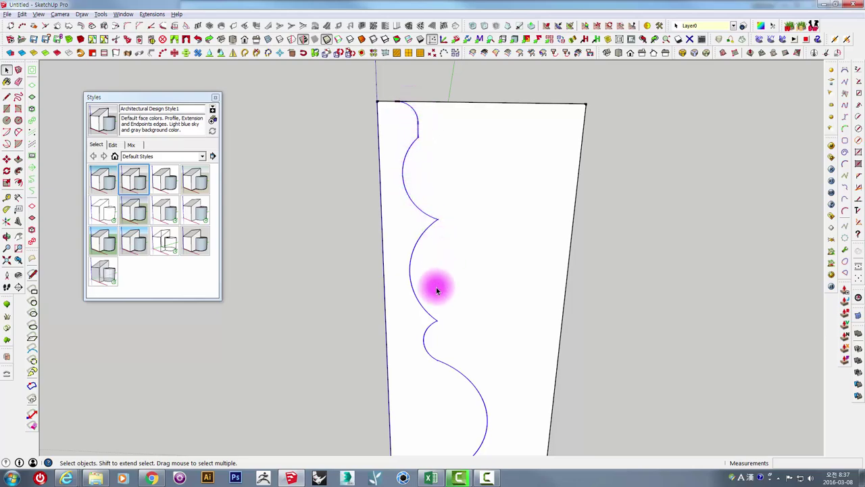
Step: Make the selected profile arcs into a component
{"action": "right_click", "coordinate": [413, 111]}
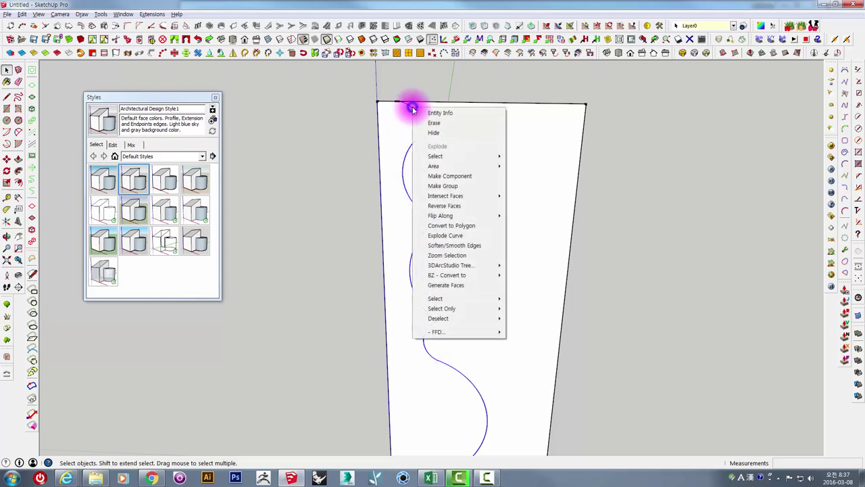
{"action": "left_click", "coordinate": [445, 176]}
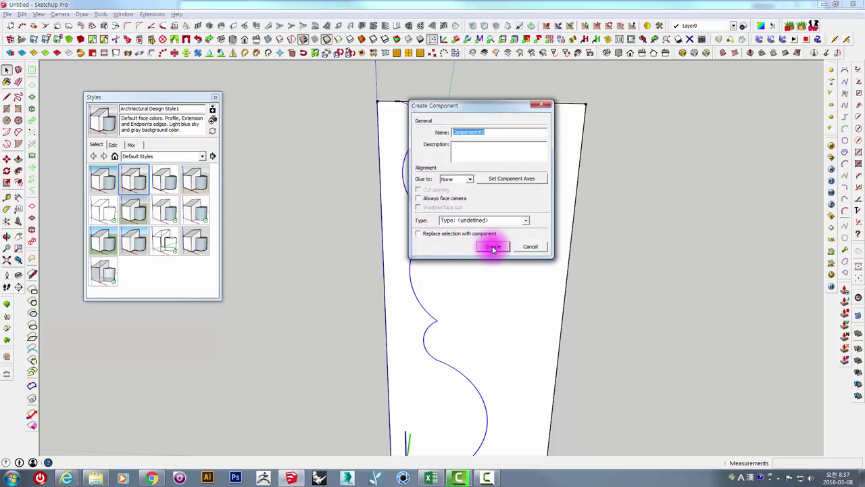
{"action": "left_click", "coordinate": [493, 248]}
Step: Delete the face area to the right of the scalloped curve
{"action": "middle_click_drag", "start_coordinate": [489, 271], "coordinate": [422, 295], "text": "shift"}
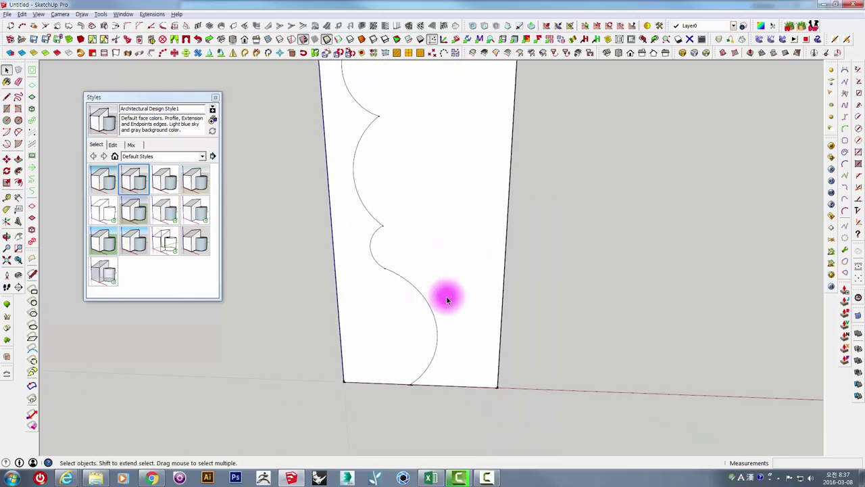
{"action": "left_click", "coordinate": [446, 299]}
{"action": "scroll", "coordinate": [452, 287], "scroll_direction": "down", "scroll_amount": 3}
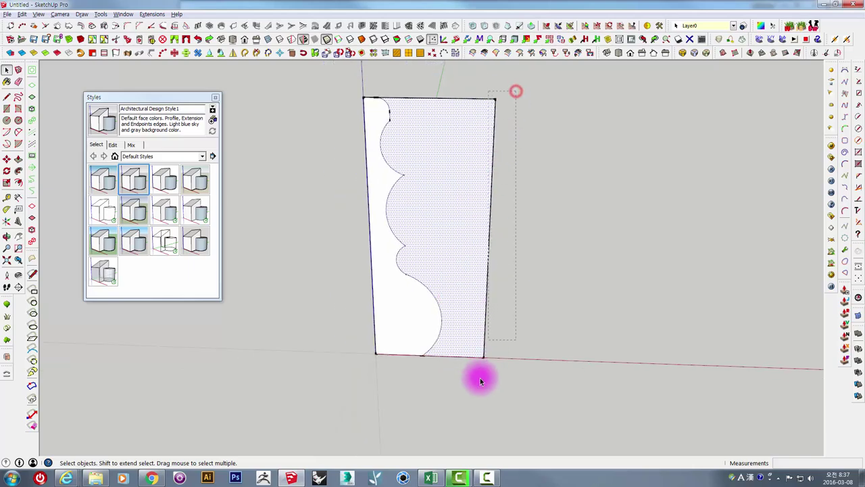
{"action": "key", "text": "Delete"}
Step: Delete the remaining left face and the short bottom edge
{"action": "left_click", "coordinate": [410, 304]}
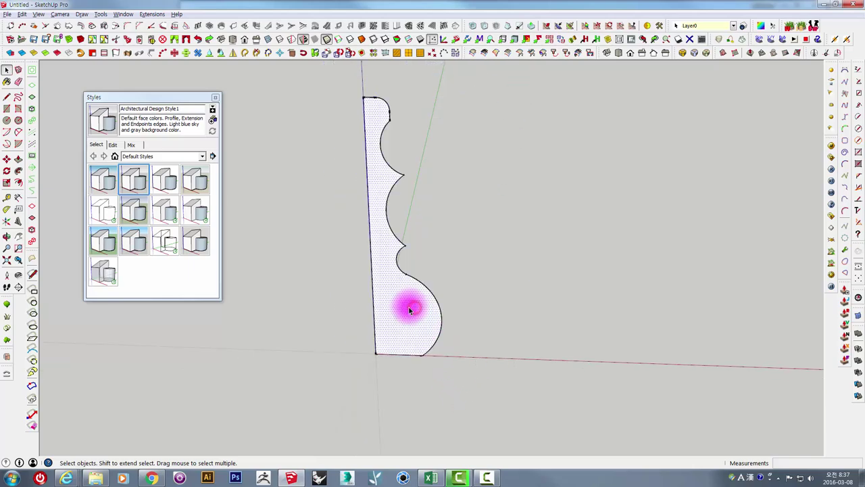
{"action": "key", "text": "Delete"}
{"action": "left_click_drag", "start_coordinate": [343, 332], "coordinate": [498, 405]}
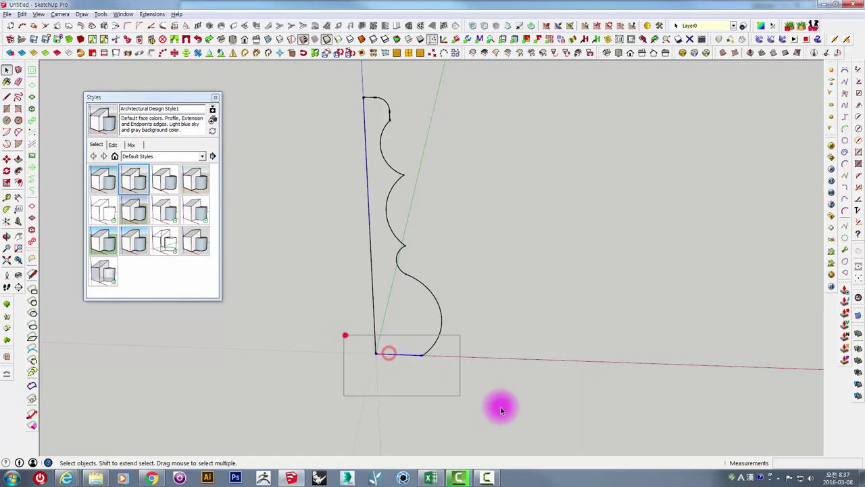
{"action": "key", "text": "Delete"}
Step: Orbit until the red axis lies nearly flat and select the whole scalloped profile
{"action": "mouse_move", "coordinate": [403, 114]}
{"action": "middle_mouse_down"}
{"action": "mouse_move", "coordinate": [363, 93]}
{"action": "mouse_move", "coordinate": [469, 88]}
{"action": "mouse_move", "coordinate": [399, 213]}
{"action": "mouse_move", "coordinate": [436, 195]}
{"action": "mouse_move", "coordinate": [396, 199]}
{"action": "mouse_move", "coordinate": [415, 175]}
{"action": "mouse_move", "coordinate": [405, 302]}
{"action": "middle_mouse_up"}
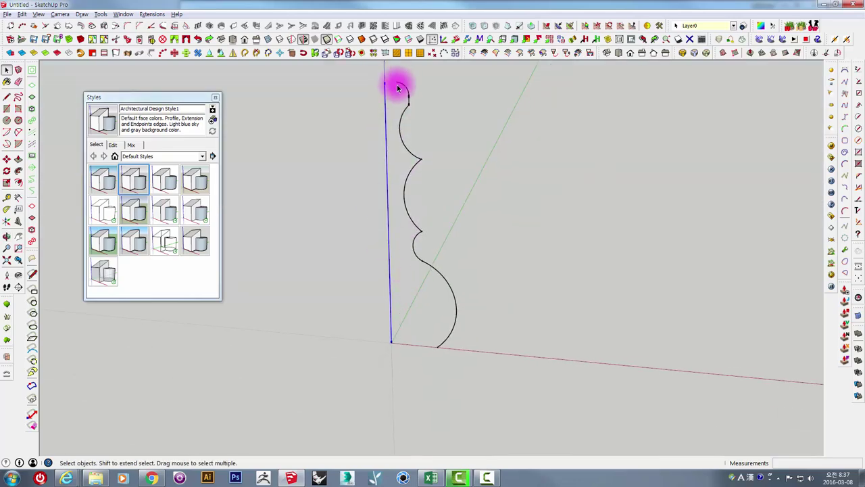
{"action": "middle_click_drag", "start_coordinate": [442, 171], "coordinate": [475, 313]}
{"action": "left_click_drag", "start_coordinate": [476, 313], "coordinate": [400, 164]}
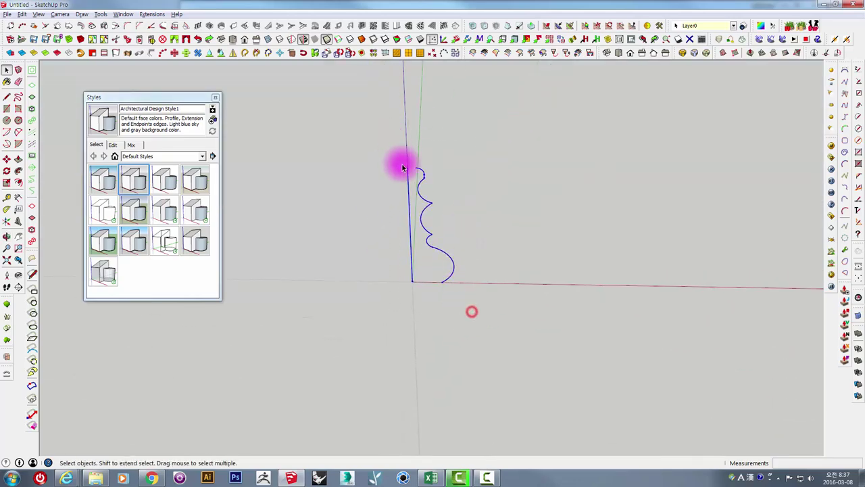
Step: Move-copy the profile from its origin base point to the right with Ctrl
{"action": "key", "text": "m"}
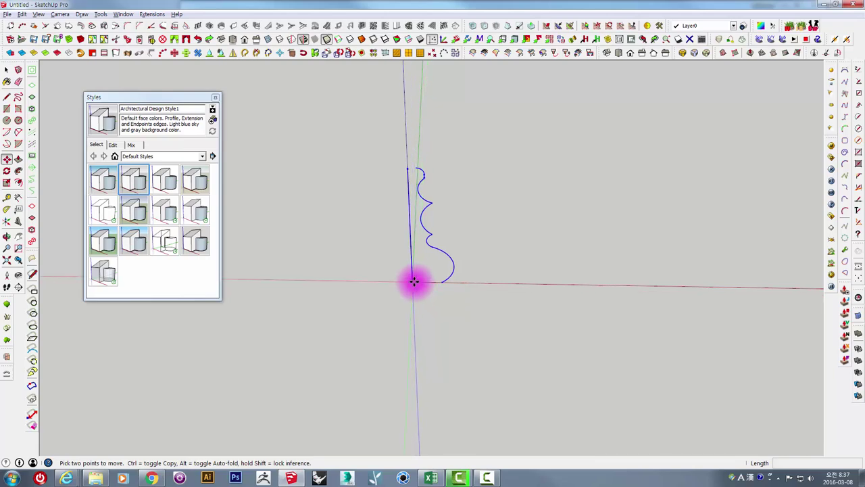
{"action": "left_click", "coordinate": [414, 282]}
{"action": "key", "text": "ctrl"}
{"action": "left_click", "coordinate": [618, 284]}
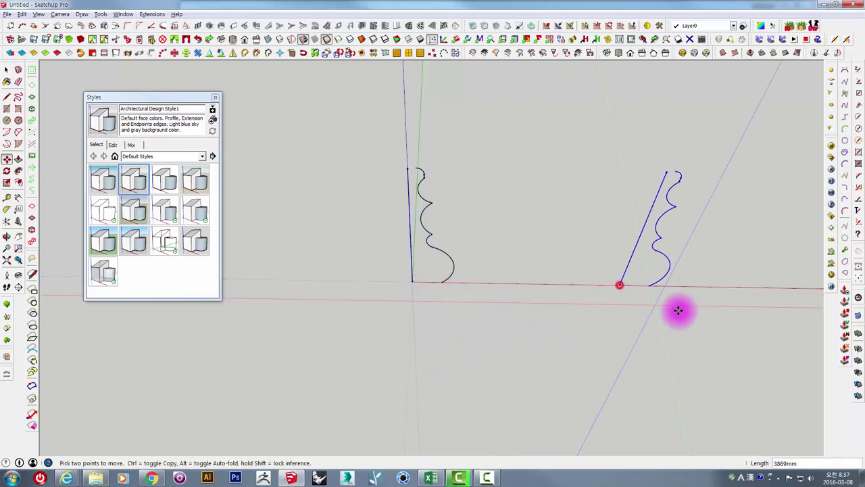
{"action": "middle_click_drag", "start_coordinate": [680, 309], "coordinate": [485, 306], "text": "shift"}
{"action": "scroll", "coordinate": [485, 306], "scroll_direction": "up", "scroll_amount": 3}
{"action": "scroll", "coordinate": [482, 305], "scroll_direction": "up", "scroll_amount": 3}
Step: Reselect the wavy profile, delete it, then box-select the profile with its vertical line
{"action": "key", "text": "space"}
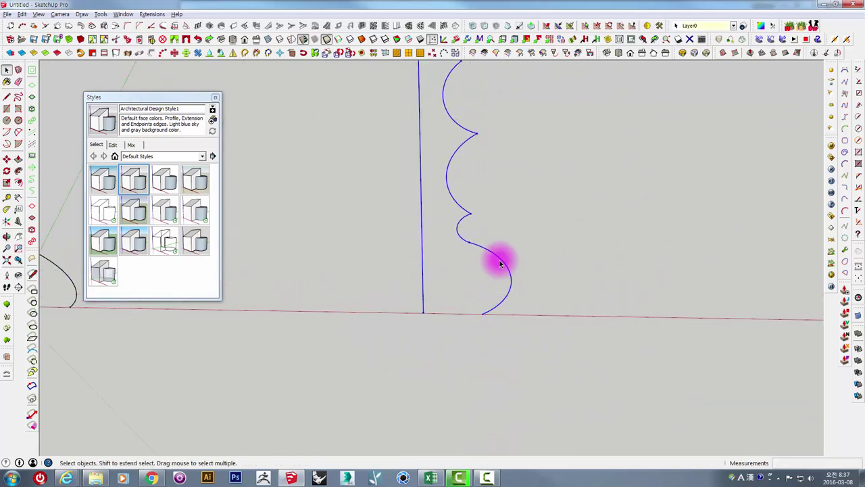
{"action": "left_click", "coordinate": [499, 259]}
{"action": "scroll", "coordinate": [479, 254], "scroll_direction": "down", "scroll_amount": 1}
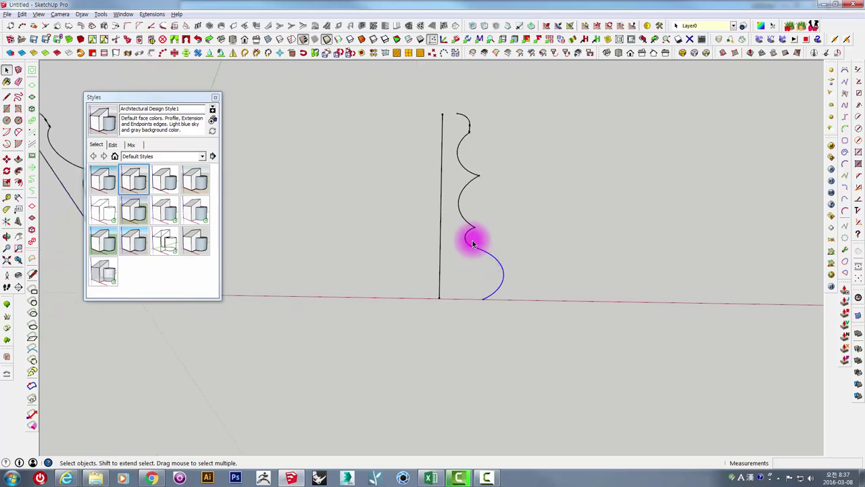
{"action": "left_click_drag", "start_coordinate": [452, 106], "coordinate": [535, 315]}
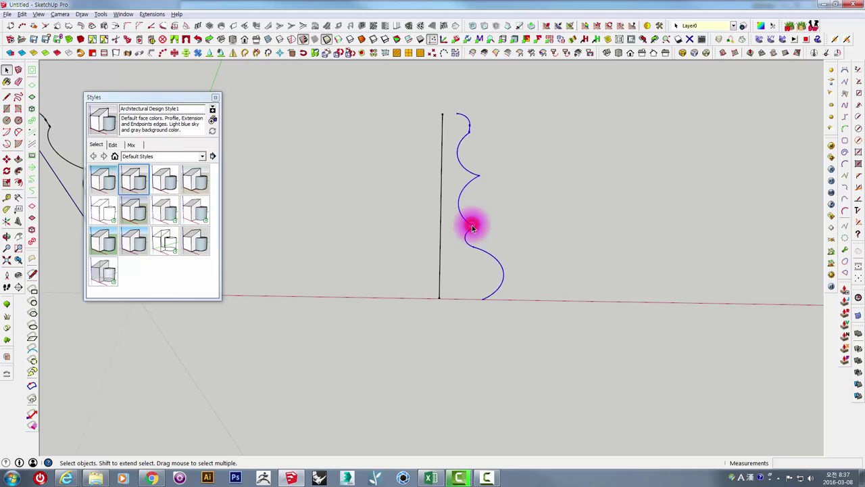
{"action": "scroll", "coordinate": [461, 271], "scroll_direction": "down", "scroll_amount": 2}
{"action": "key", "text": "Delete"}
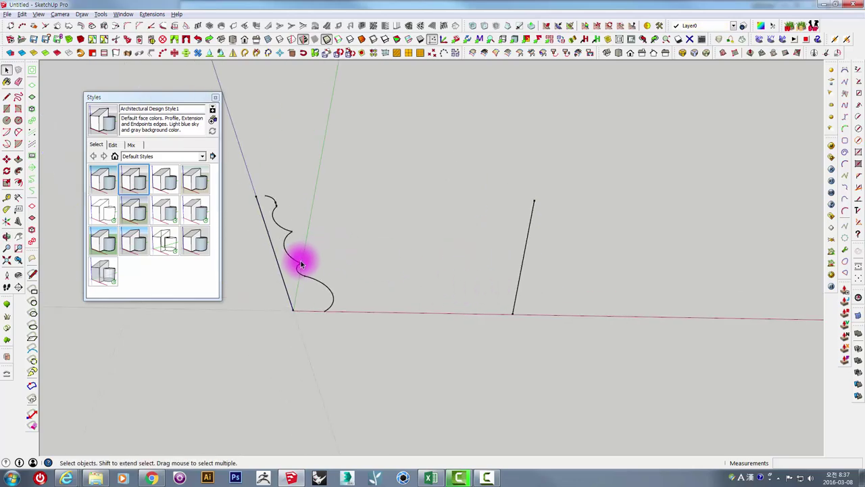
{"action": "scroll", "coordinate": [296, 265], "scroll_direction": "up", "scroll_amount": 2}
{"action": "middle_click_drag", "start_coordinate": [278, 210], "coordinate": [469, 227], "text": "shift"}
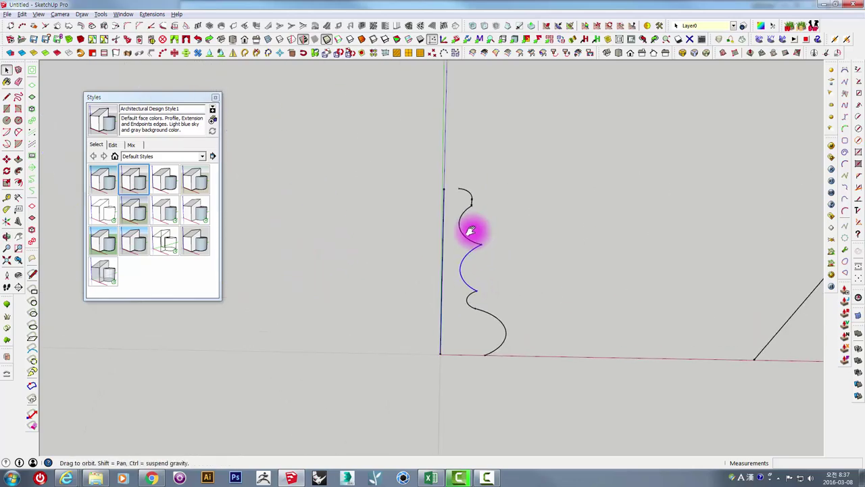
{"action": "left_click_drag", "start_coordinate": [450, 170], "coordinate": [555, 409]}
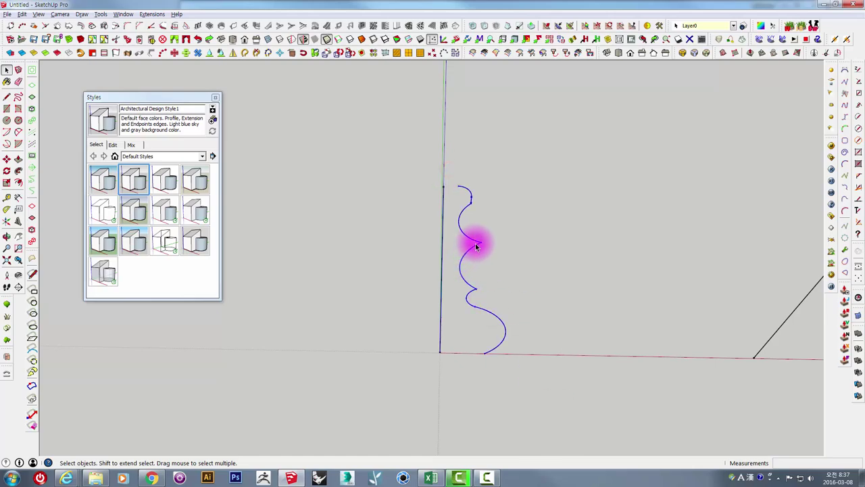
Step: Make the selected profile into a component and select it
{"action": "left_click", "coordinate": [514, 312]}
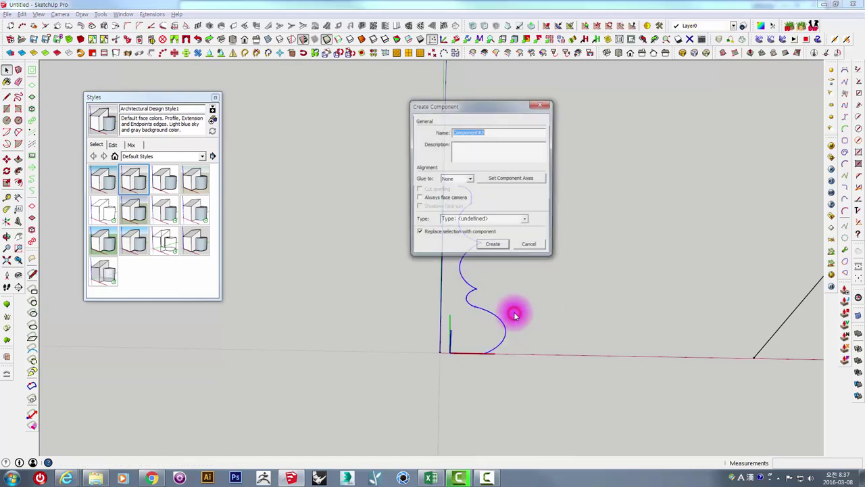
{"action": "left_click", "coordinate": [488, 248]}
{"action": "left_click", "coordinate": [532, 247]}
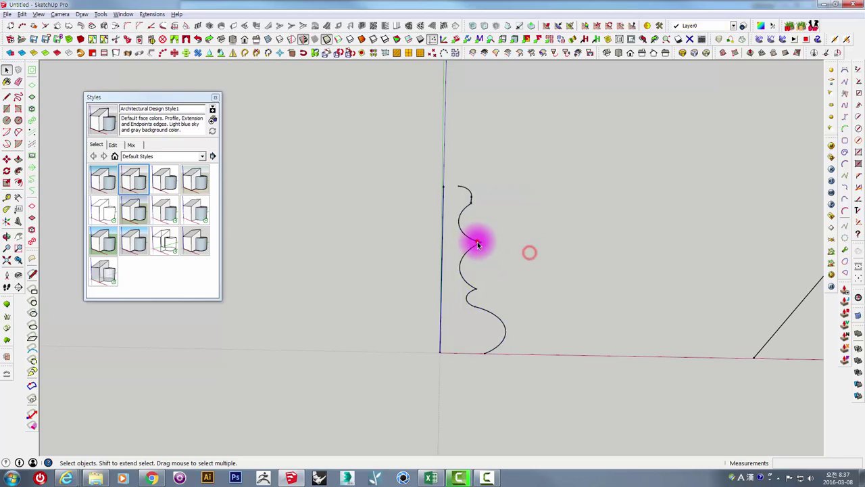
{"action": "left_click", "coordinate": [475, 240]}
Step: Open the profile component, bring the second vertical line into view, and reselect the profile
{"action": "scroll", "coordinate": [482, 231], "scroll_direction": "up", "scroll_amount": 1}
{"action": "scroll", "coordinate": [463, 249], "scroll_direction": "up", "scroll_amount": 1}
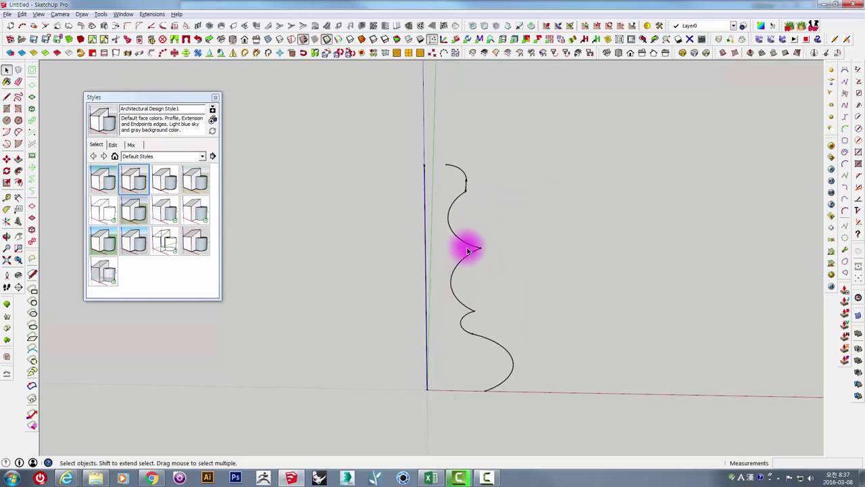
{"action": "double_click", "coordinate": [468, 250]}
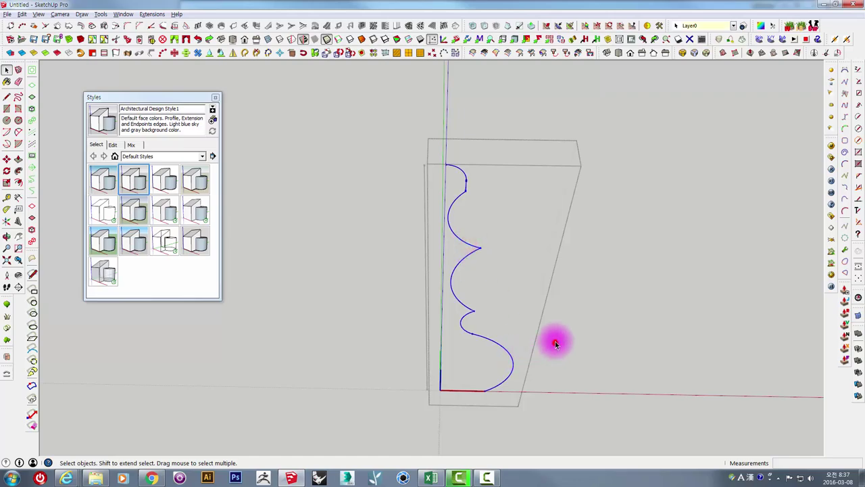
{"action": "mouse_move", "coordinate": [555, 341]}
{"action": "middle_mouse_down"}
{"action": "mouse_move", "coordinate": [300, 282]}
{"action": "mouse_move", "coordinate": [588, 300]}
{"action": "middle_mouse_up"}
{"action": "left_click_drag", "start_coordinate": [562, 363], "coordinate": [528, 236]}
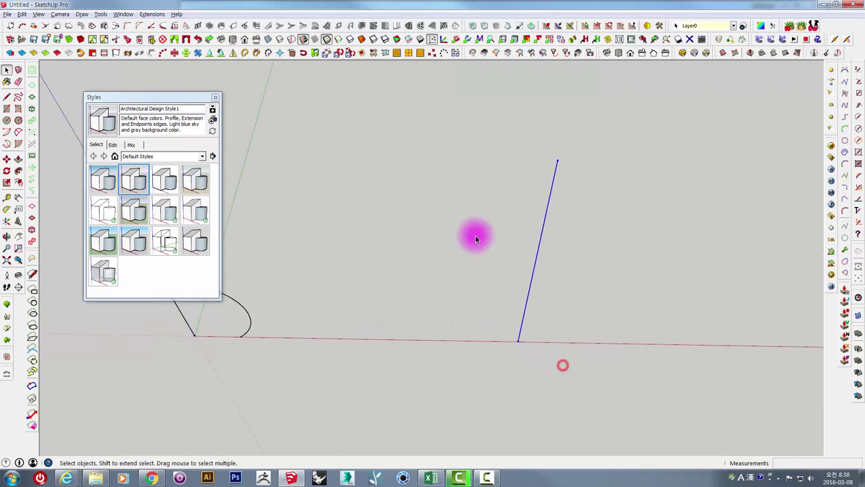
{"action": "middle_click_drag", "start_coordinate": [528, 235], "coordinate": [402, 284]}
{"action": "left_click_drag", "start_coordinate": [333, 339], "coordinate": [256, 305]}
{"action": "mouse_move", "coordinate": [245, 301]}
{"action": "middle_mouse_down"}
{"action": "mouse_move", "coordinate": [309, 300]}
{"action": "mouse_move", "coordinate": [315, 319]}
{"action": "middle_mouse_up"}
Step: Copy the profile component to the second vertical line's base and select the copy
{"action": "key", "text": "m"}
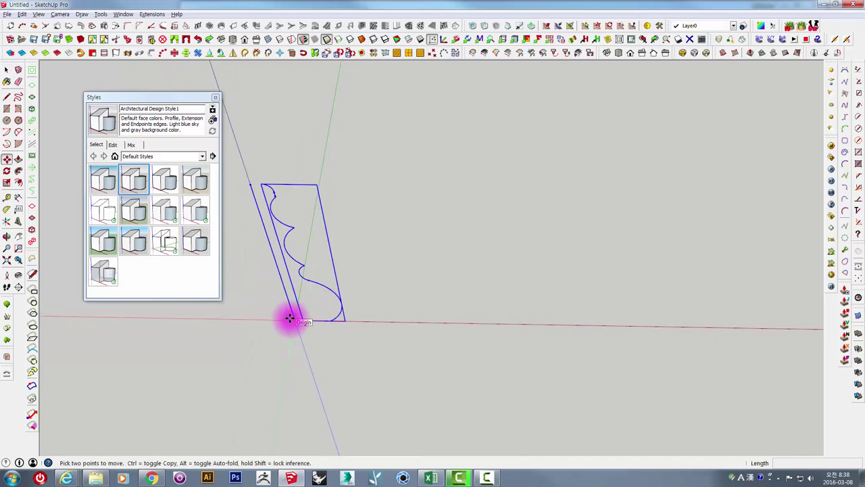
{"action": "left_click", "coordinate": [291, 319]}
{"action": "key", "text": "ctrl"}
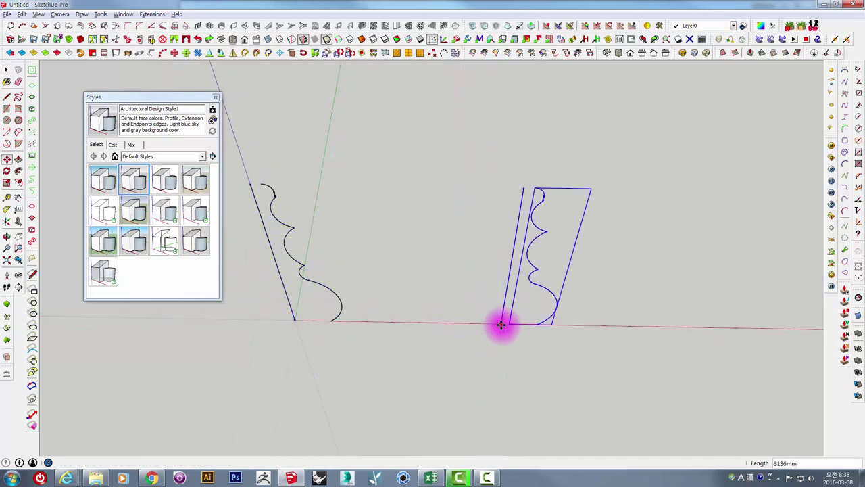
{"action": "left_click", "coordinate": [500, 325]}
{"action": "key", "text": "space"}
{"action": "left_click", "coordinate": [574, 265]}
{"action": "scroll", "coordinate": [528, 308], "scroll_direction": "up", "scroll_amount": 3}
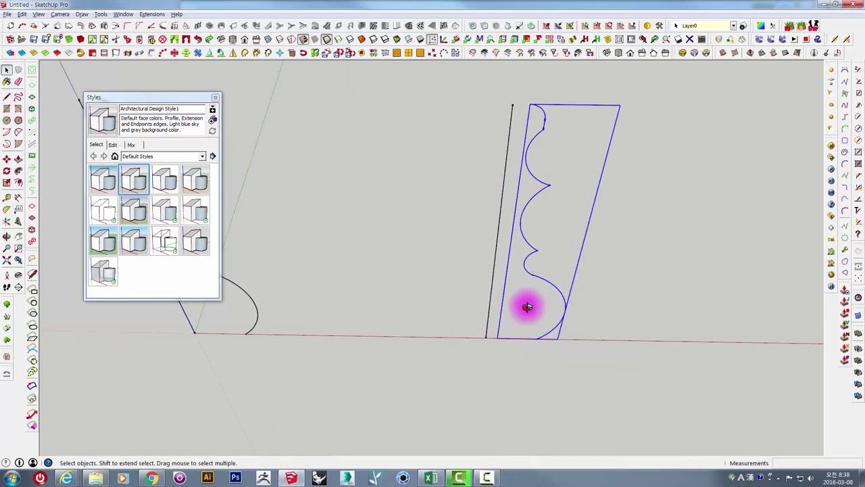
{"action": "scroll", "coordinate": [500, 338], "scroll_direction": "down", "scroll_amount": 1}
Step: Rotate-copy the profile 10° around the line's base, then array it *35 times
{"action": "key", "text": "q"}
{"action": "left_click", "coordinate": [489, 327]}
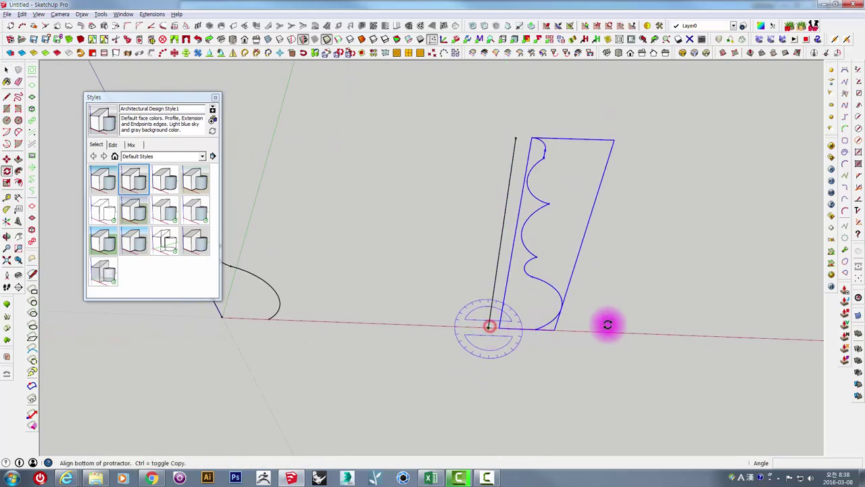
{"action": "left_click", "coordinate": [608, 329]}
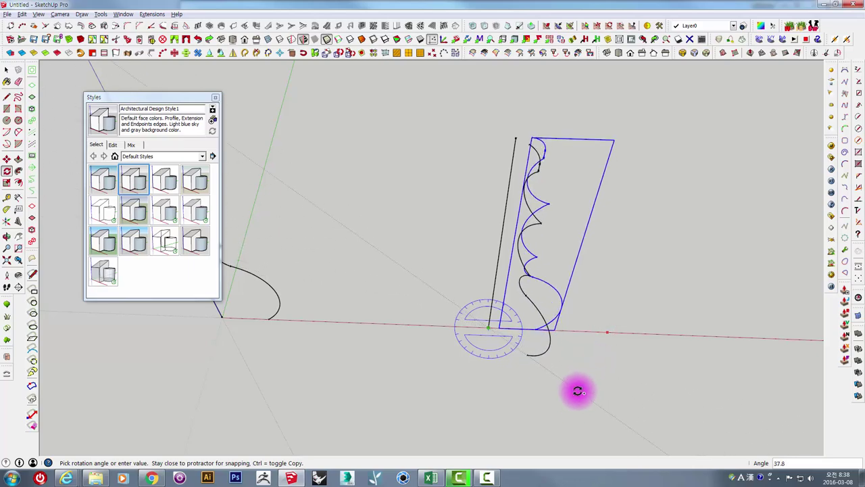
{"action": "type", "text": "-35"}
{"action": "key", "text": "Return"}
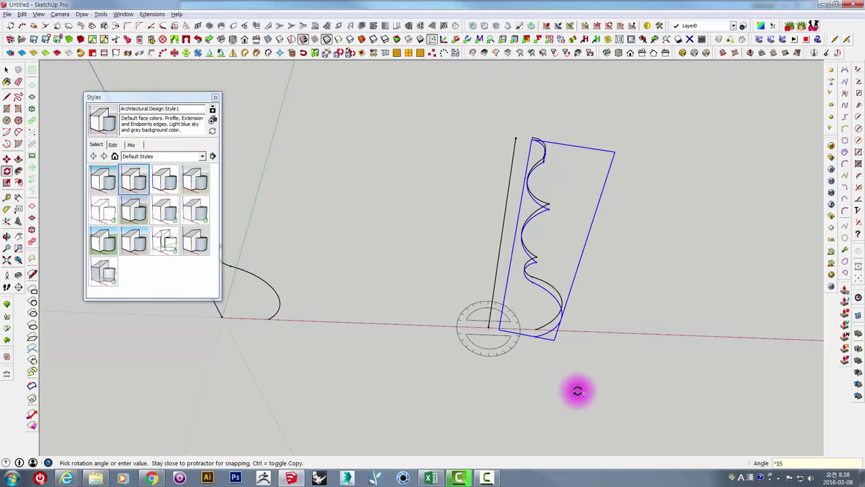
{"action": "key", "text": "Return"}
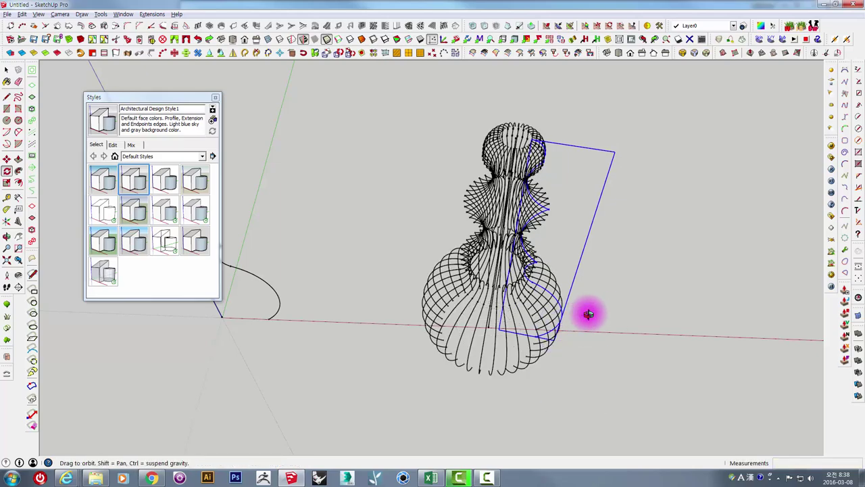
{"action": "middle_click_drag", "start_coordinate": [589, 309], "coordinate": [411, 332]}
{"action": "mouse_move", "coordinate": [570, 395]}
{"action": "middle_mouse_down"}
{"action": "mouse_move", "coordinate": [437, 344]}
{"action": "mouse_move", "coordinate": [463, 358]}
{"action": "mouse_move", "coordinate": [315, 380]}
{"action": "mouse_move", "coordinate": [348, 353]}
{"action": "middle_mouse_up"}
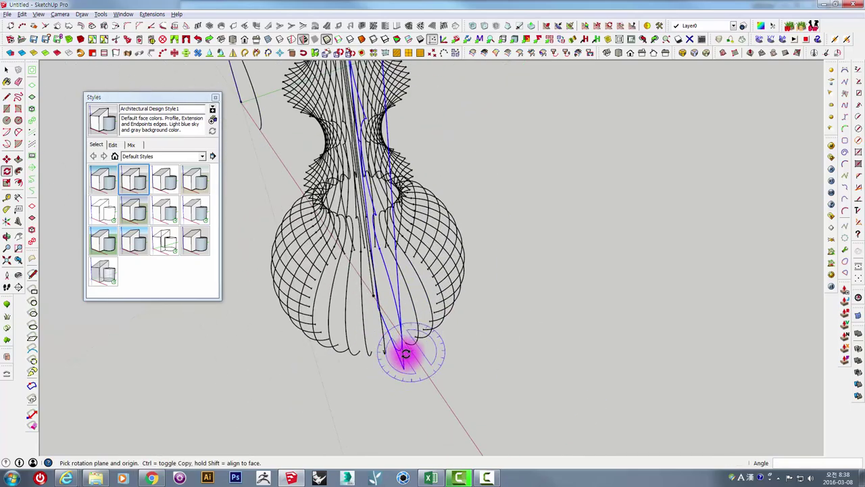
{"action": "scroll", "coordinate": [415, 342], "scroll_direction": "up", "scroll_amount": 2}
{"action": "key", "text": "space"}
{"action": "mouse_move", "coordinate": [415, 358]}
{"action": "middle_mouse_down"}
{"action": "mouse_move", "coordinate": [344, 376]}
{"action": "mouse_move", "coordinate": [412, 394]}
{"action": "mouse_move", "coordinate": [628, 394]}
{"action": "mouse_move", "coordinate": [550, 307]}
{"action": "mouse_move", "coordinate": [539, 400]}
{"action": "mouse_move", "coordinate": [597, 293]}
{"action": "mouse_move", "coordinate": [618, 203]}
{"action": "mouse_move", "coordinate": [639, 171]}
{"action": "mouse_move", "coordinate": [614, 189]}
{"action": "mouse_move", "coordinate": [518, 155]}
{"action": "mouse_move", "coordinate": [462, 156]}
{"action": "mouse_move", "coordinate": [543, 212]}
{"action": "middle_mouse_up"}
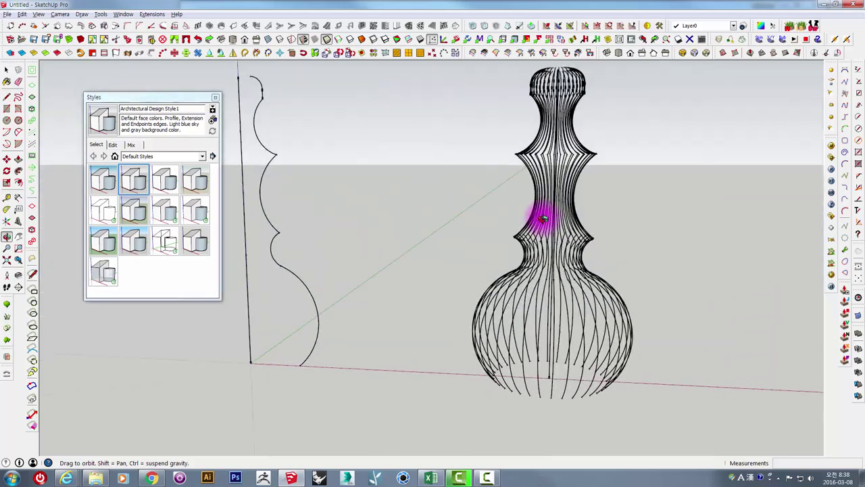
{"action": "scroll", "coordinate": [537, 270], "scroll_direction": "up", "scroll_amount": 3}
{"action": "scroll", "coordinate": [521, 209], "scroll_direction": "up", "scroll_amount": 2}
{"action": "scroll", "coordinate": [516, 255], "scroll_direction": "up", "scroll_amount": 2}
{"action": "scroll", "coordinate": [338, 167], "scroll_direction": "down", "scroll_amount": 3}
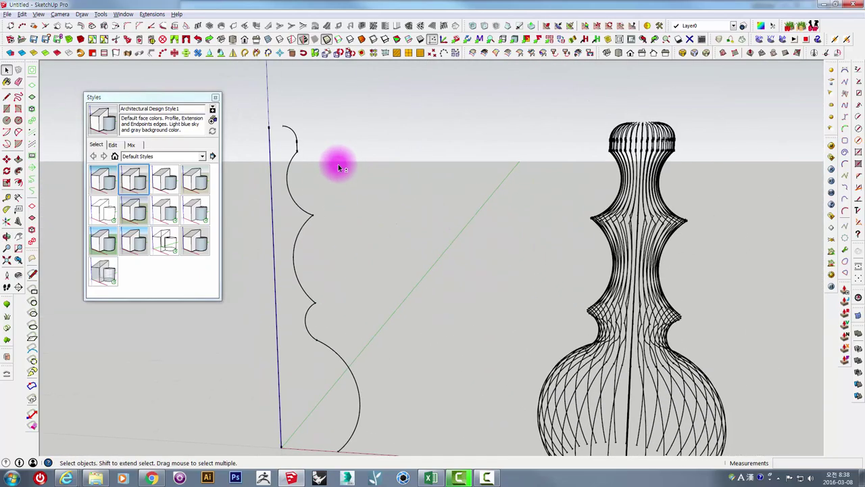
{"action": "scroll", "coordinate": [377, 234], "scroll_direction": "down", "scroll_amount": 2}
{"action": "scroll", "coordinate": [300, 139], "scroll_direction": "up", "scroll_amount": 2}
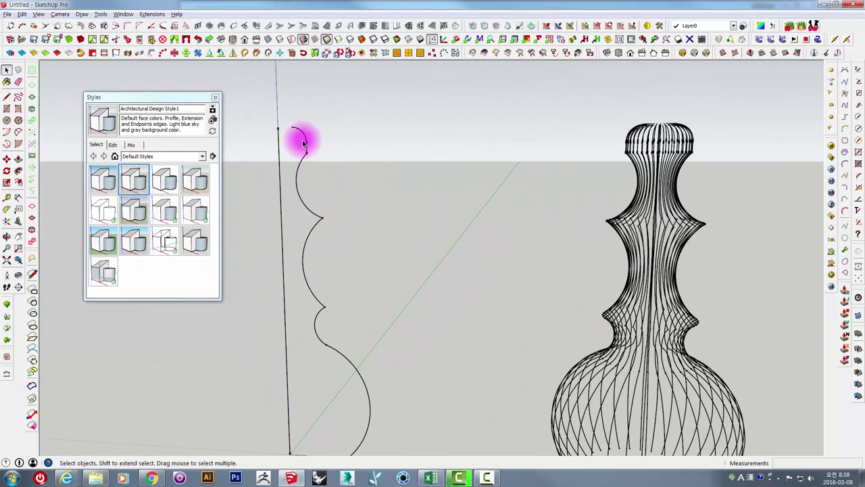
{"action": "scroll", "coordinate": [303, 132], "scroll_direction": "up", "scroll_amount": 1}
Step: Enter the profile component for editing and orbit to a low front view of it
{"action": "triple_click", "coordinate": [301, 132]}
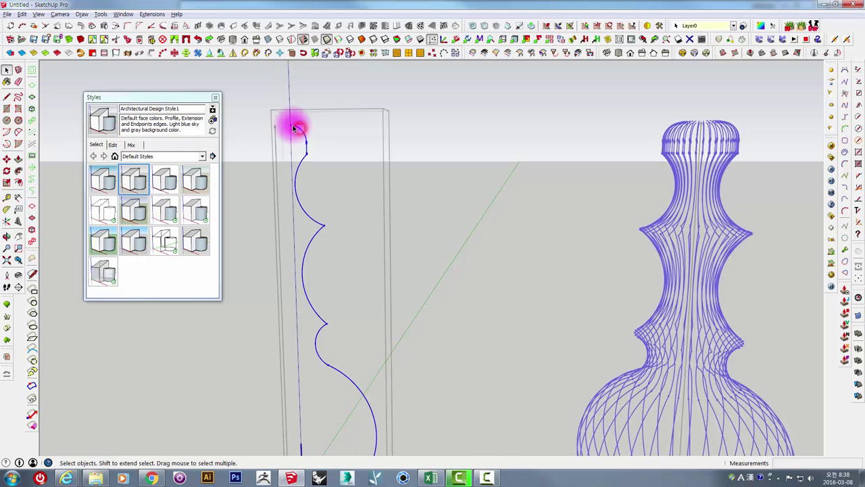
{"action": "mouse_move", "coordinate": [292, 127]}
{"action": "middle_mouse_down"}
{"action": "mouse_move", "coordinate": [359, 131]}
{"action": "mouse_move", "coordinate": [408, 284]}
{"action": "mouse_move", "coordinate": [384, 365]}
{"action": "middle_mouse_up"}
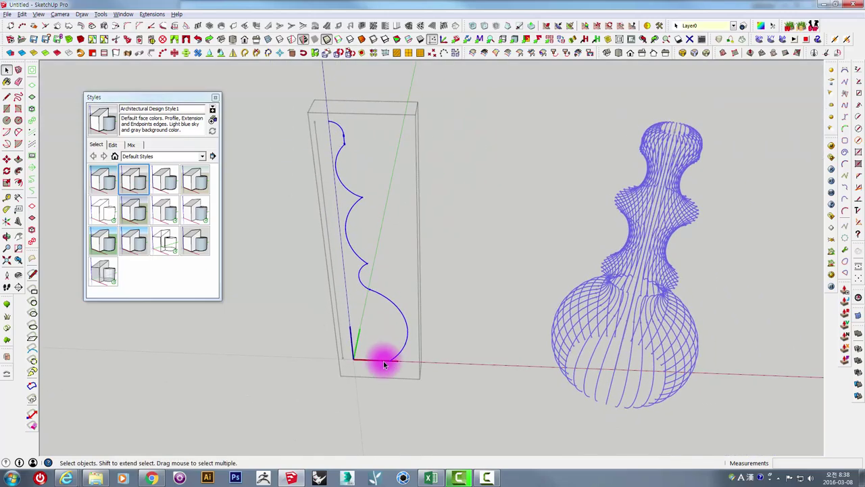
{"action": "key", "text": "m"}
{"action": "key", "text": "space"}
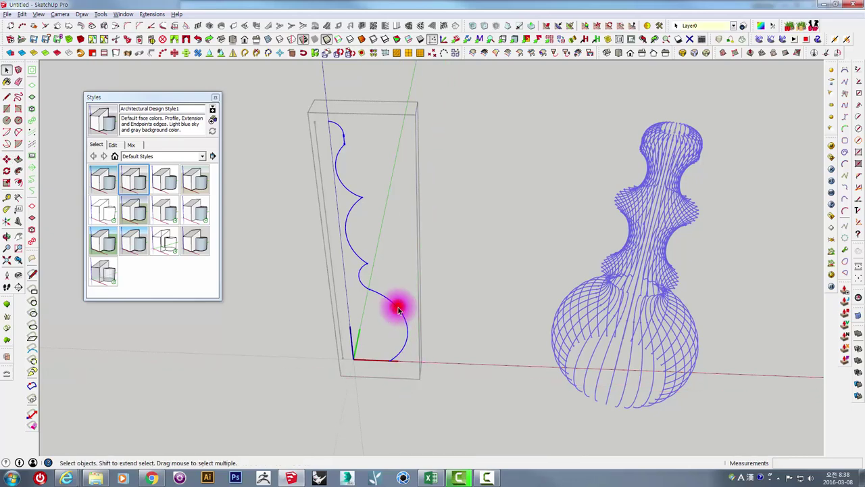
{"action": "middle_click_drag", "start_coordinate": [415, 328], "coordinate": [435, 372]}
{"action": "key", "text": "m"}
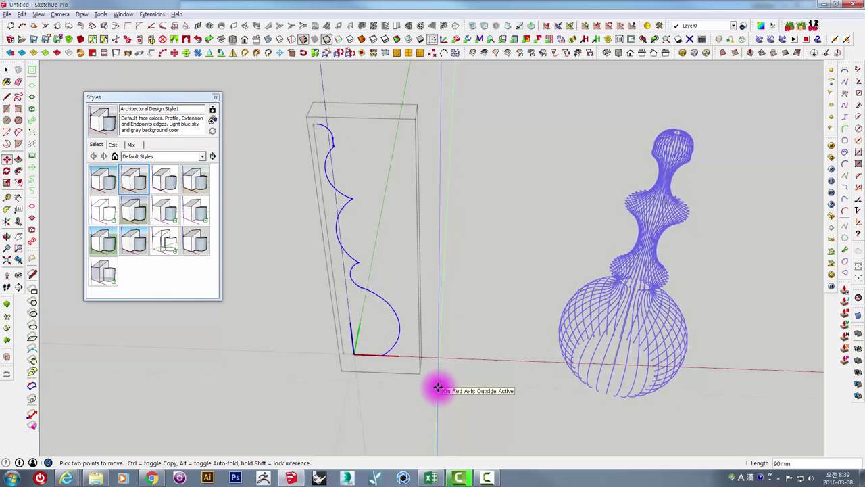
{"action": "mouse_move", "coordinate": [438, 387]}
{"action": "middle_mouse_down"}
{"action": "mouse_move", "coordinate": [425, 286]}
{"action": "mouse_move", "coordinate": [421, 122]}
{"action": "mouse_move", "coordinate": [403, 152]}
{"action": "middle_mouse_up"}
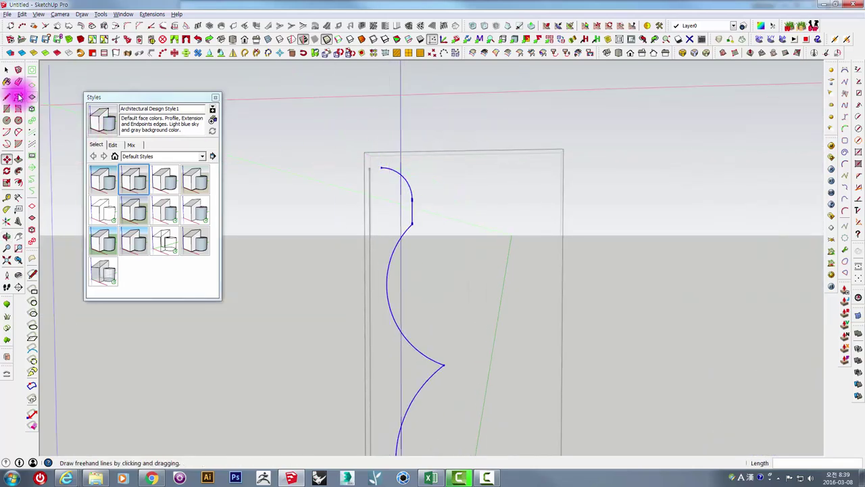
Step: Draw a vertical line up from the curve's top, ending in a short horizontal stub
{"action": "left_click", "coordinate": [6, 97]}
{"action": "scroll", "coordinate": [365, 173], "scroll_direction": "up", "scroll_amount": 2}
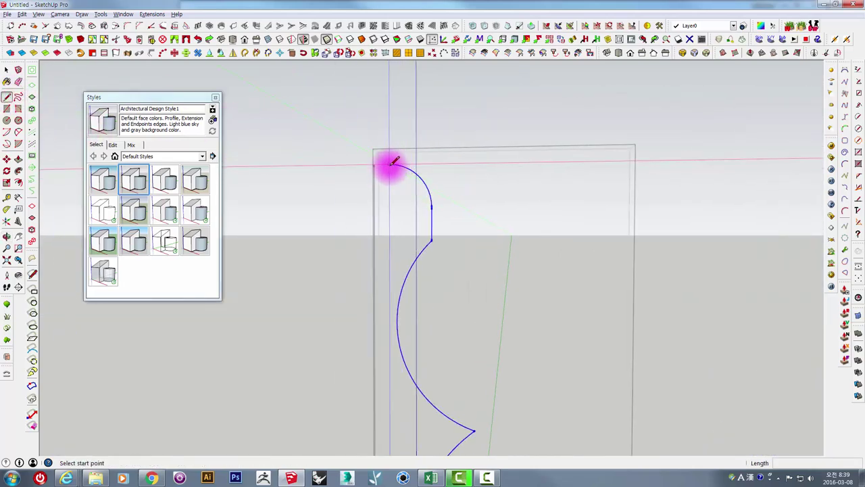
{"action": "middle_click_drag", "start_coordinate": [396, 81], "coordinate": [415, 220], "text": "shift"}
{"action": "left_click", "coordinate": [409, 225]}
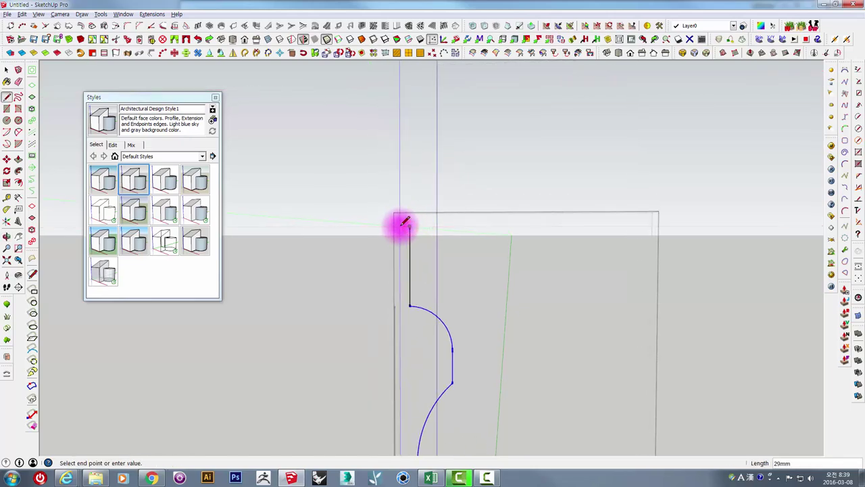
{"action": "left_click", "coordinate": [401, 225]}
{"action": "key", "text": "space"}
{"action": "scroll", "coordinate": [409, 229], "scroll_direction": "up", "scroll_amount": 2}
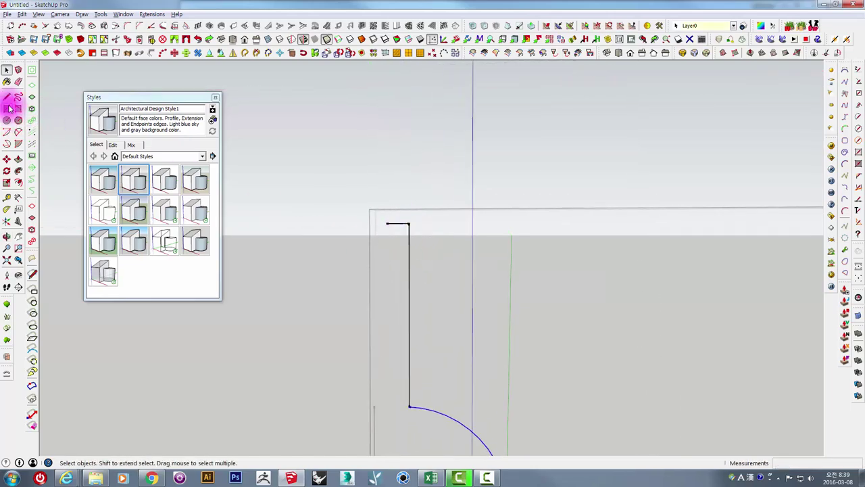
Step: Start a 2 Point Arc at the end of the short horizontal segment
{"action": "left_click", "coordinate": [18, 133]}
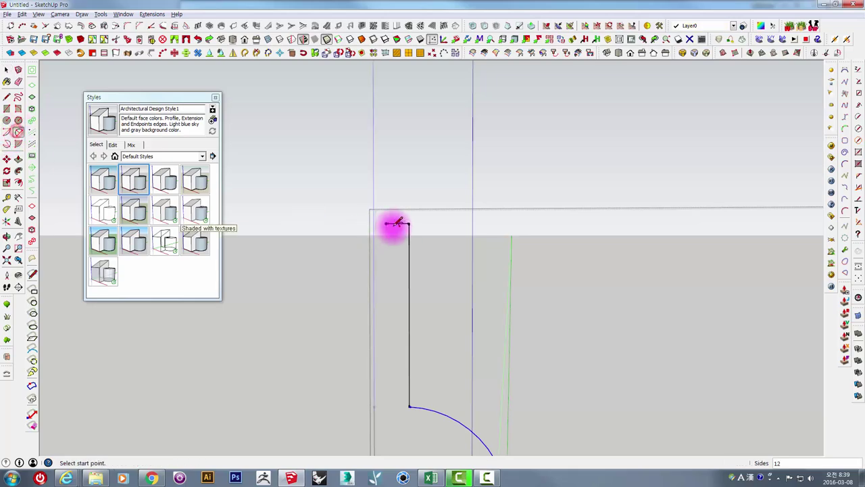
{"action": "left_click", "coordinate": [398, 224]}
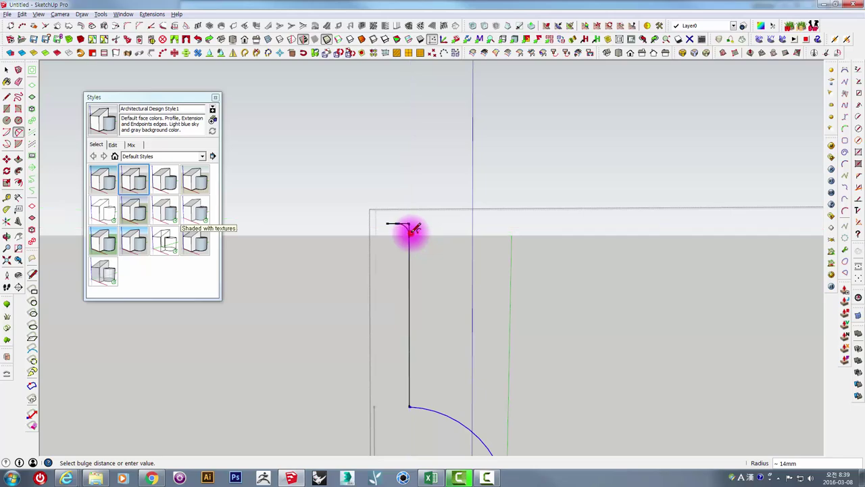
{"action": "scroll", "coordinate": [411, 230], "scroll_direction": "up", "scroll_amount": 2}
{"action": "scroll", "coordinate": [405, 234], "scroll_direction": "up", "scroll_amount": 2}
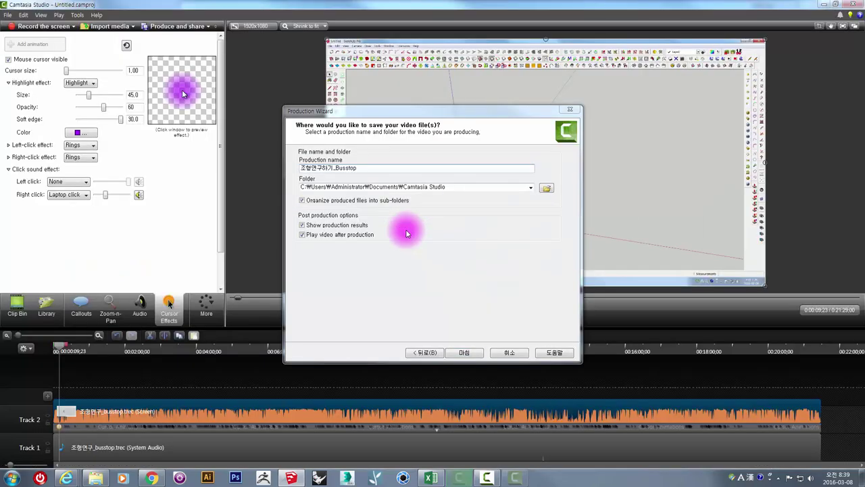
Step: Finish producing the video, close the PotPlayer preview, and dismiss the Production Results
{"action": "left_click", "coordinate": [473, 354]}
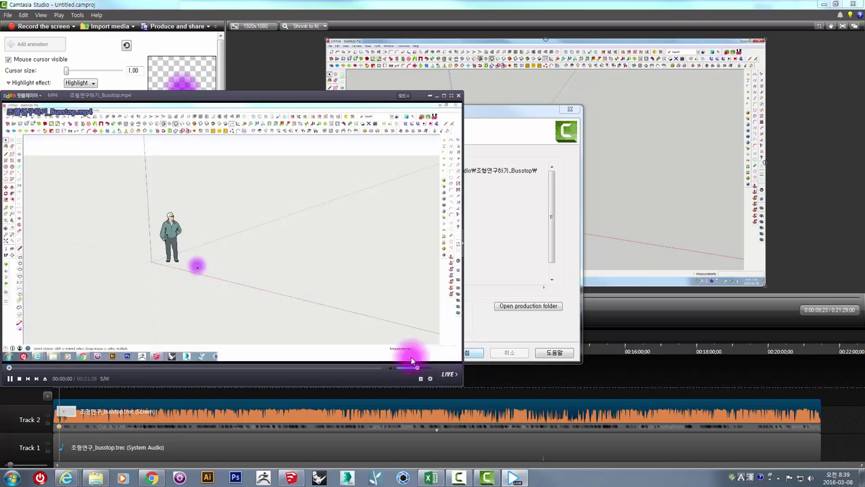
{"action": "left_click", "coordinate": [459, 96]}
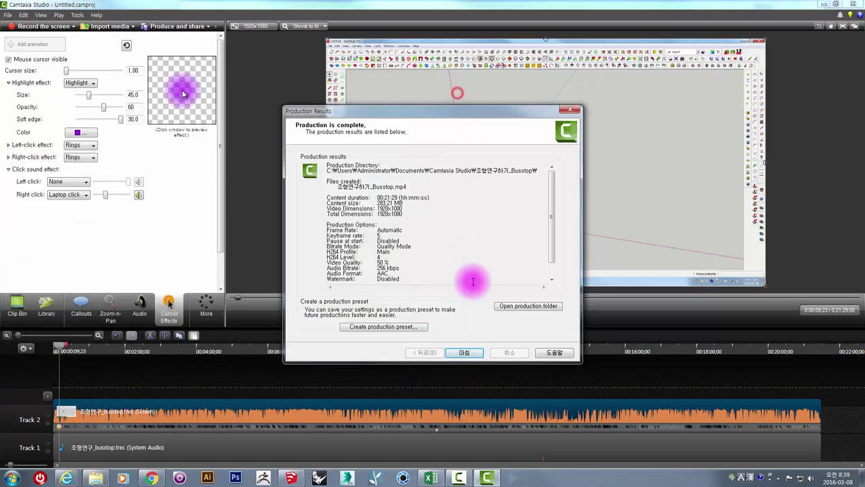
{"action": "left_click", "coordinate": [464, 349]}
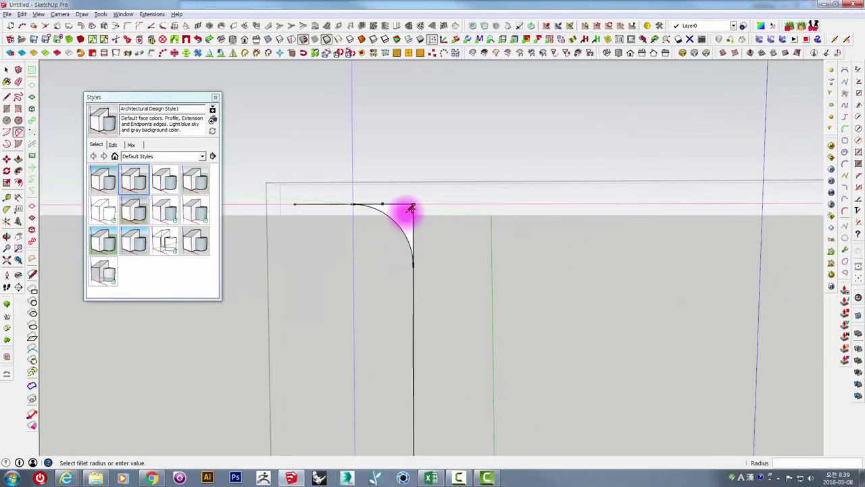
{"action": "middle_click_drag", "start_coordinate": [405, 207], "coordinate": [422, 199]}
{"action": "key", "text": "e"}
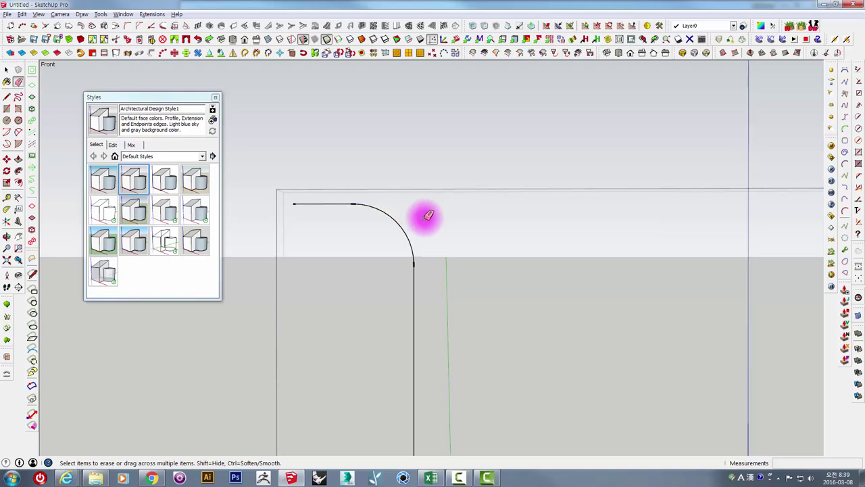
{"action": "mouse_move", "coordinate": [420, 213]}
{"action": "middle_mouse_down"}
{"action": "mouse_move", "coordinate": [433, 315]}
{"action": "mouse_move", "coordinate": [421, 323]}
{"action": "mouse_move", "coordinate": [440, 355]}
{"action": "mouse_move", "coordinate": [502, 367]}
{"action": "mouse_move", "coordinate": [455, 252]}
{"action": "mouse_move", "coordinate": [495, 248]}
{"action": "mouse_move", "coordinate": [450, 264]}
{"action": "mouse_move", "coordinate": [499, 271]}
{"action": "mouse_move", "coordinate": [454, 194]}
{"action": "mouse_move", "coordinate": [518, 187]}
{"action": "middle_mouse_up"}
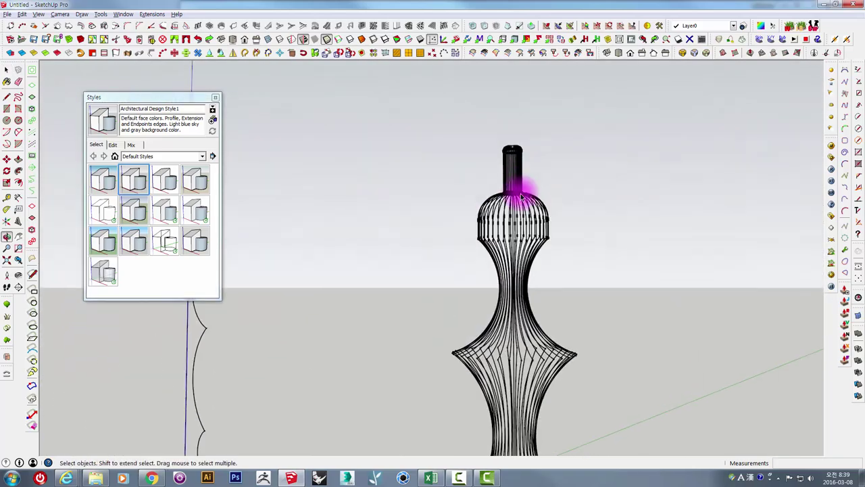
{"action": "mouse_move", "coordinate": [518, 149]}
{"action": "middle_mouse_down"}
{"action": "mouse_move", "coordinate": [529, 226]}
{"action": "mouse_move", "coordinate": [456, 277]}
{"action": "mouse_move", "coordinate": [561, 392]}
{"action": "middle_mouse_up"}
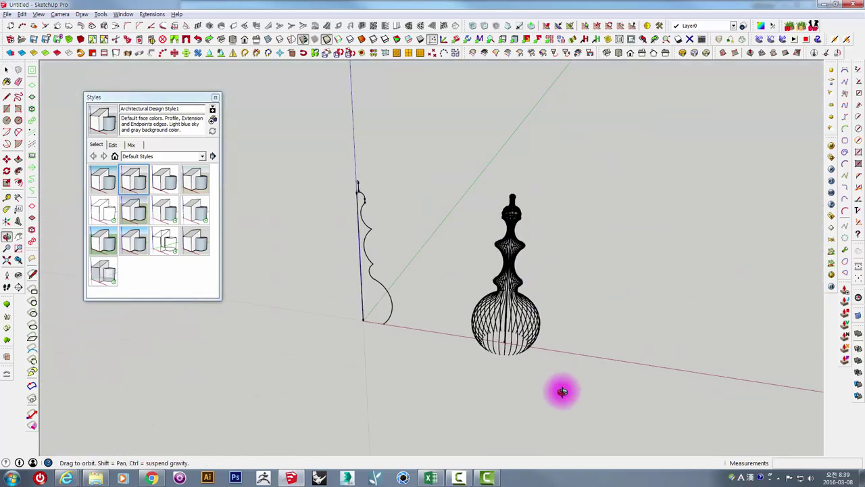
{"action": "scroll", "coordinate": [367, 234], "scroll_direction": "up", "scroll_amount": 1}
{"action": "scroll", "coordinate": [347, 174], "scroll_direction": "up", "scroll_amount": 3}
{"action": "scroll", "coordinate": [360, 185], "scroll_direction": "up", "scroll_amount": 2}
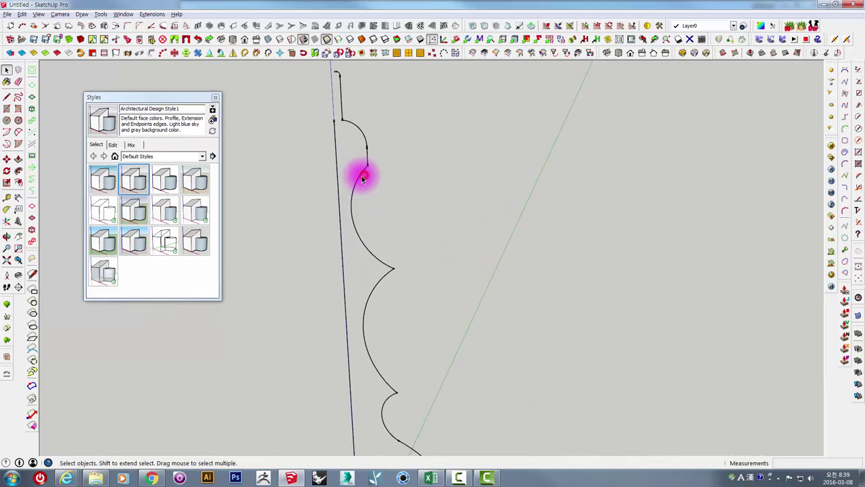
{"action": "scroll", "coordinate": [363, 177], "scroll_direction": "down", "scroll_amount": 5}
{"action": "scroll", "coordinate": [498, 275], "scroll_direction": "up", "scroll_amount": 2}
{"action": "scroll", "coordinate": [663, 280], "scroll_direction": "up", "scroll_amount": 2}
{"action": "scroll", "coordinate": [698, 309], "scroll_direction": "up", "scroll_amount": 2}
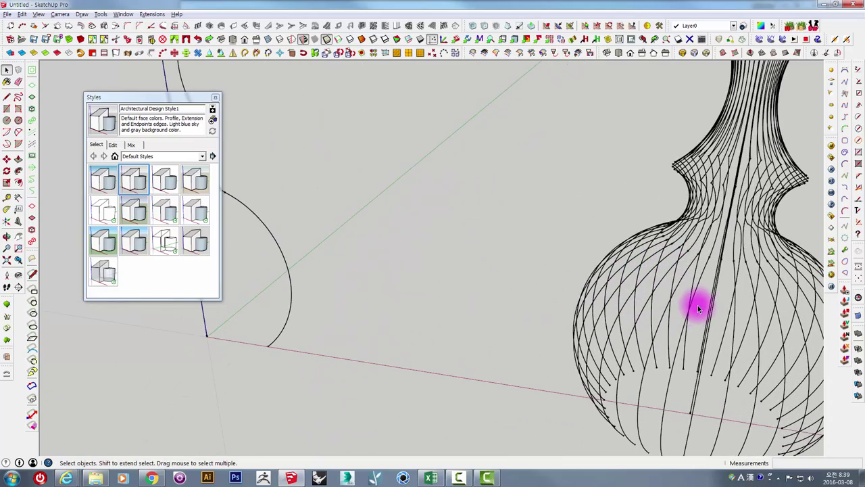
{"action": "mouse_move", "coordinate": [699, 309]}
{"action": "middle_mouse_down"}
{"action": "mouse_move", "coordinate": [637, 193]}
{"action": "mouse_move", "coordinate": [535, 228]}
{"action": "mouse_move", "coordinate": [566, 241]}
{"action": "mouse_move", "coordinate": [603, 346]}
{"action": "mouse_move", "coordinate": [579, 357]}
{"action": "mouse_move", "coordinate": [575, 331]}
{"action": "mouse_move", "coordinate": [543, 344]}
{"action": "mouse_move", "coordinate": [617, 331]}
{"action": "mouse_move", "coordinate": [409, 342]}
{"action": "mouse_move", "coordinate": [420, 332]}
{"action": "mouse_move", "coordinate": [607, 348]}
{"action": "mouse_move", "coordinate": [440, 295]}
{"action": "middle_mouse_up"}
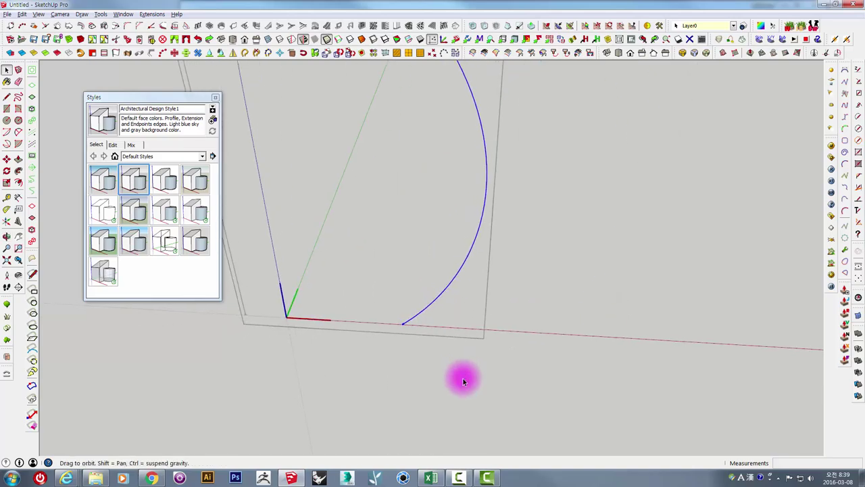
Step: Draw a small circle centred just below the arc's lower end, then deselect everything
{"action": "left_click", "coordinate": [9, 119]}
{"action": "mouse_move", "coordinate": [286, 315]}
{"action": "middle_mouse_down"}
{"action": "mouse_move", "coordinate": [411, 334]}
{"action": "mouse_move", "coordinate": [433, 323]}
{"action": "middle_mouse_up"}
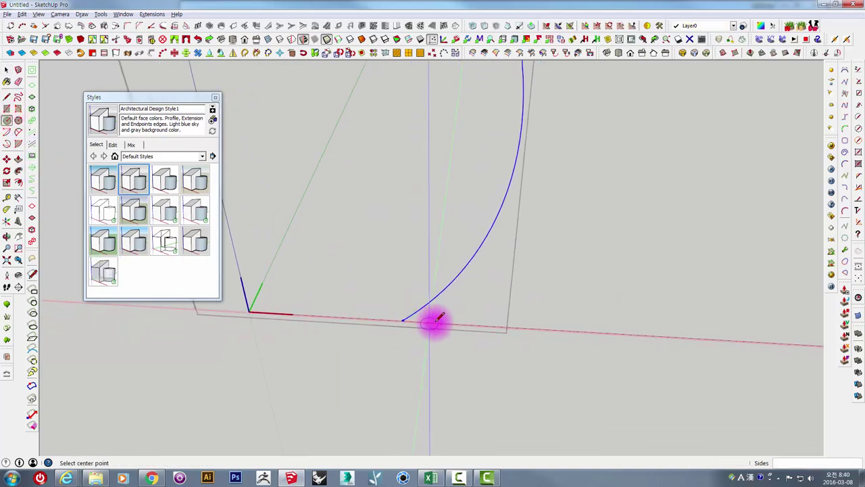
{"action": "left_click", "coordinate": [431, 359]}
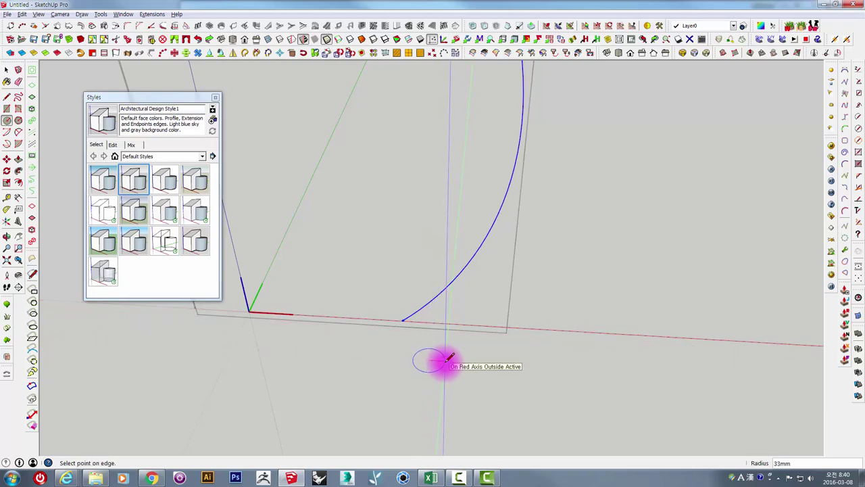
{"action": "mouse_move", "coordinate": [447, 357]}
{"action": "middle_mouse_down"}
{"action": "mouse_move", "coordinate": [417, 331]}
{"action": "mouse_move", "coordinate": [454, 377]}
{"action": "middle_mouse_up"}
{"action": "key", "text": "space"}
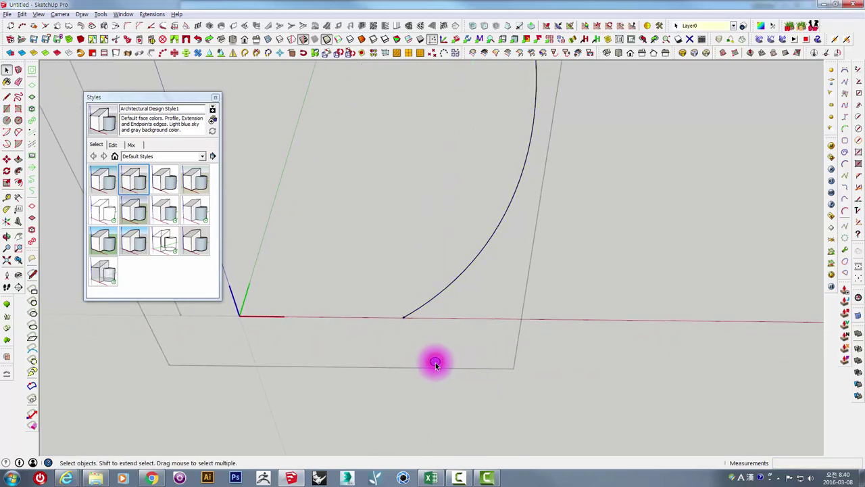
{"action": "left_click", "coordinate": [435, 362]}
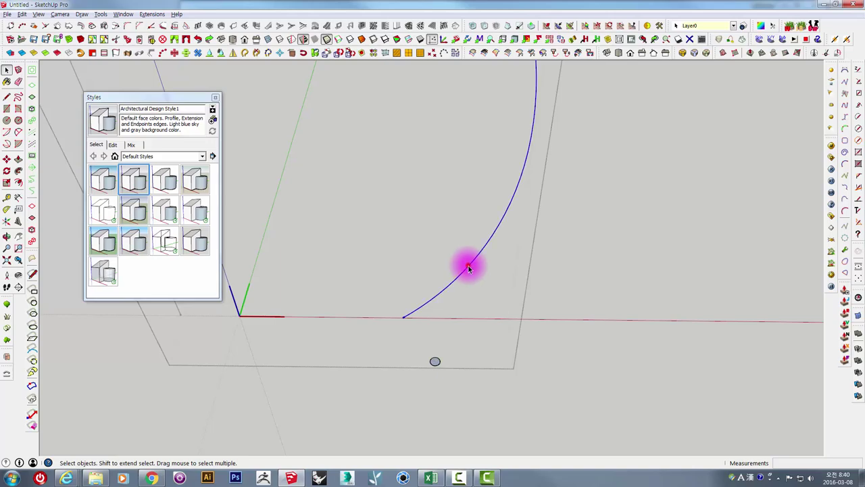
{"action": "mouse_move", "coordinate": [468, 268]}
{"action": "middle_mouse_down"}
{"action": "mouse_move", "coordinate": [523, 257]}
{"action": "mouse_move", "coordinate": [469, 253]}
{"action": "mouse_move", "coordinate": [489, 450]}
{"action": "mouse_move", "coordinate": [406, 131]}
{"action": "mouse_move", "coordinate": [469, 170]}
{"action": "mouse_move", "coordinate": [484, 248]}
{"action": "mouse_move", "coordinate": [469, 280]}
{"action": "mouse_move", "coordinate": [469, 344]}
{"action": "mouse_move", "coordinate": [518, 261]}
{"action": "mouse_move", "coordinate": [457, 265]}
{"action": "mouse_move", "coordinate": [460, 309]}
{"action": "mouse_move", "coordinate": [226, 261]}
{"action": "middle_mouse_up"}
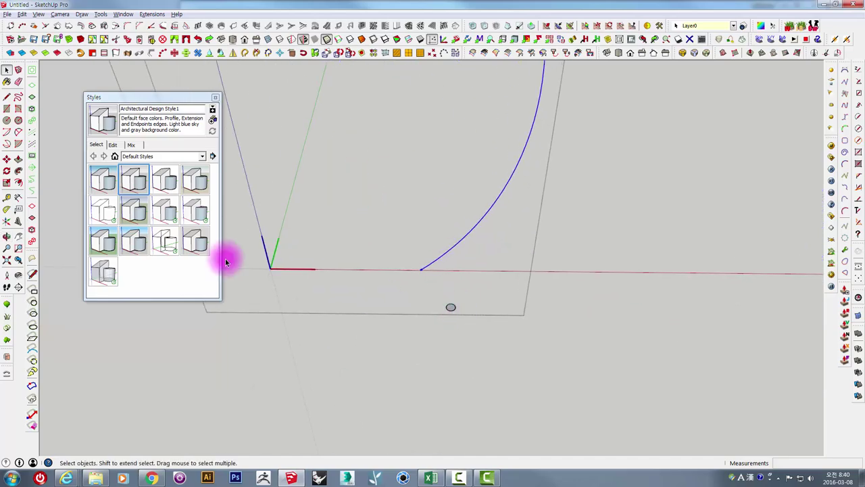
{"action": "left_click", "coordinate": [19, 172]}
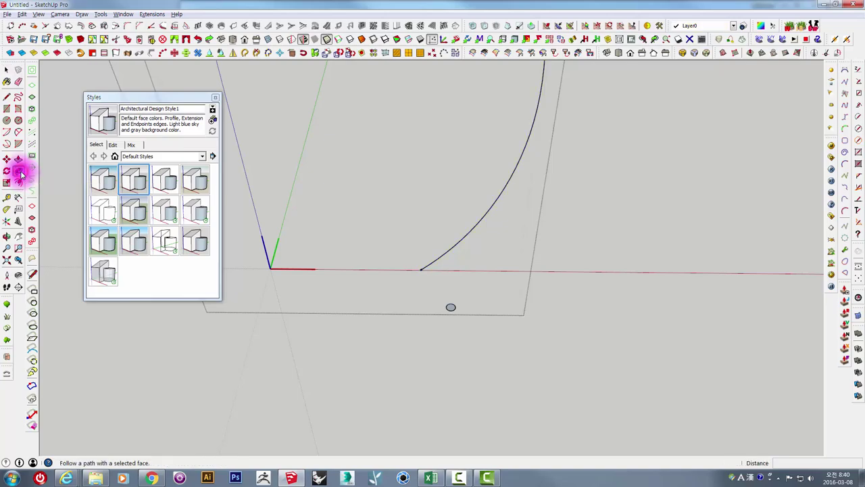
{"action": "key", "text": "p"}
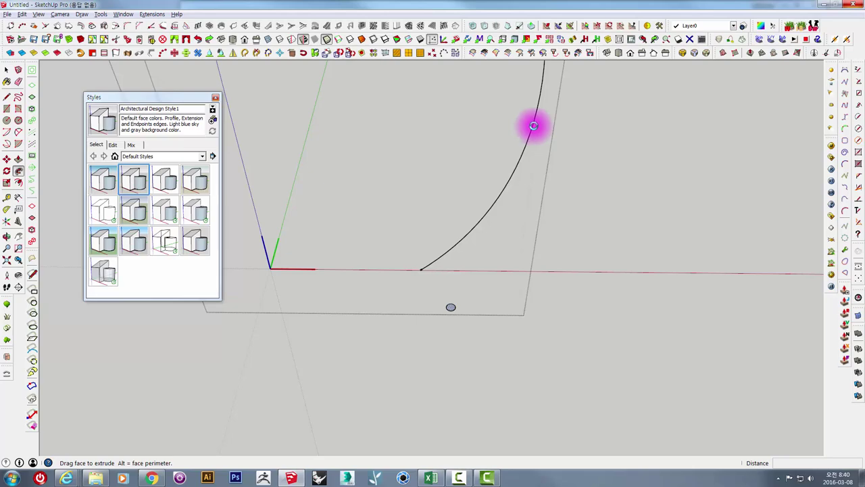
{"action": "left_click", "coordinate": [534, 126]}
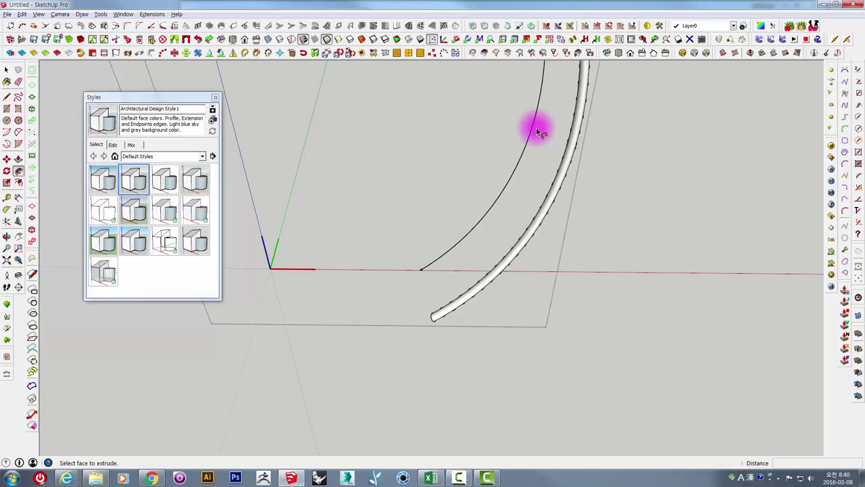
{"action": "mouse_move", "coordinate": [538, 132]}
{"action": "middle_mouse_down"}
{"action": "mouse_move", "coordinate": [498, 219]}
{"action": "mouse_move", "coordinate": [493, 383]}
{"action": "mouse_move", "coordinate": [459, 415]}
{"action": "mouse_move", "coordinate": [450, 362]}
{"action": "mouse_move", "coordinate": [417, 309]}
{"action": "mouse_move", "coordinate": [475, 353]}
{"action": "mouse_move", "coordinate": [484, 379]}
{"action": "mouse_move", "coordinate": [498, 373]}
{"action": "mouse_move", "coordinate": [450, 257]}
{"action": "mouse_move", "coordinate": [419, 246]}
{"action": "mouse_move", "coordinate": [471, 239]}
{"action": "mouse_move", "coordinate": [518, 185]}
{"action": "mouse_move", "coordinate": [526, 207]}
{"action": "mouse_move", "coordinate": [522, 340]}
{"action": "mouse_move", "coordinate": [489, 279]}
{"action": "mouse_move", "coordinate": [466, 290]}
{"action": "mouse_move", "coordinate": [349, 244]}
{"action": "mouse_move", "coordinate": [436, 261]}
{"action": "mouse_move", "coordinate": [456, 277]}
{"action": "mouse_move", "coordinate": [479, 245]}
{"action": "mouse_move", "coordinate": [438, 246]}
{"action": "middle_mouse_up"}
{"action": "scroll", "coordinate": [469, 291], "scroll_direction": "up", "scroll_amount": 3}
{"action": "scroll", "coordinate": [462, 295], "scroll_direction": "down", "scroll_amount": 3}
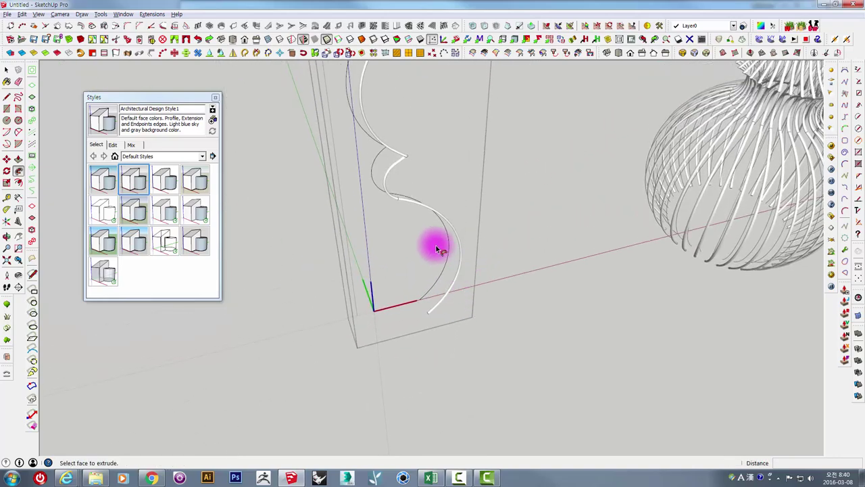
{"action": "scroll", "coordinate": [451, 233], "scroll_direction": "up", "scroll_amount": 2}
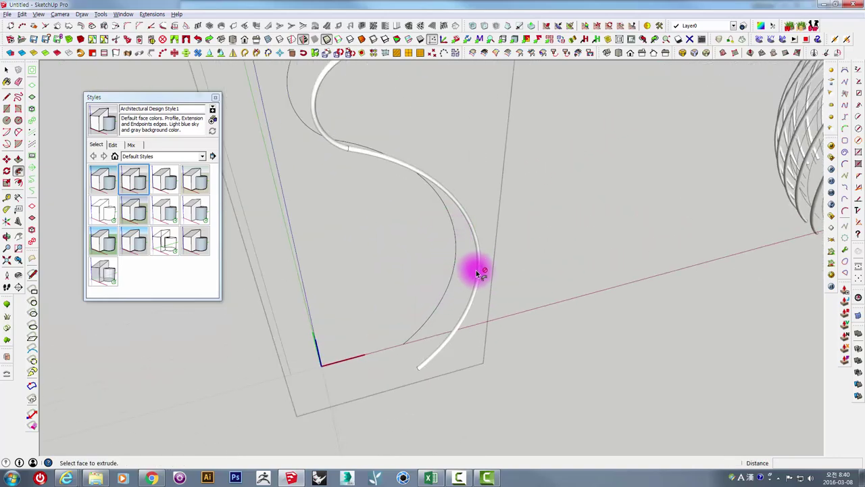
{"action": "key", "text": "ctrl+z"}
{"action": "middle_click_drag", "start_coordinate": [477, 272], "coordinate": [474, 268]}
{"action": "scroll", "coordinate": [440, 331], "scroll_direction": "up", "scroll_amount": 3}
Step: Draw a 10 mm radius circle centred on the scalloped arc's lower endpoint and view it face-on
{"action": "key", "text": "space"}
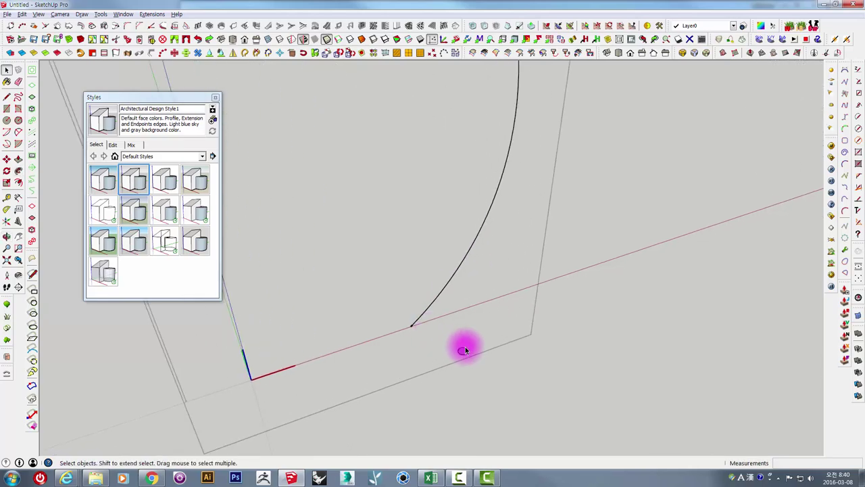
{"action": "mouse_move", "coordinate": [474, 346]}
{"action": "middle_mouse_down"}
{"action": "mouse_move", "coordinate": [401, 363]}
{"action": "mouse_move", "coordinate": [444, 348]}
{"action": "mouse_move", "coordinate": [411, 304]}
{"action": "mouse_move", "coordinate": [304, 236]}
{"action": "middle_mouse_up"}
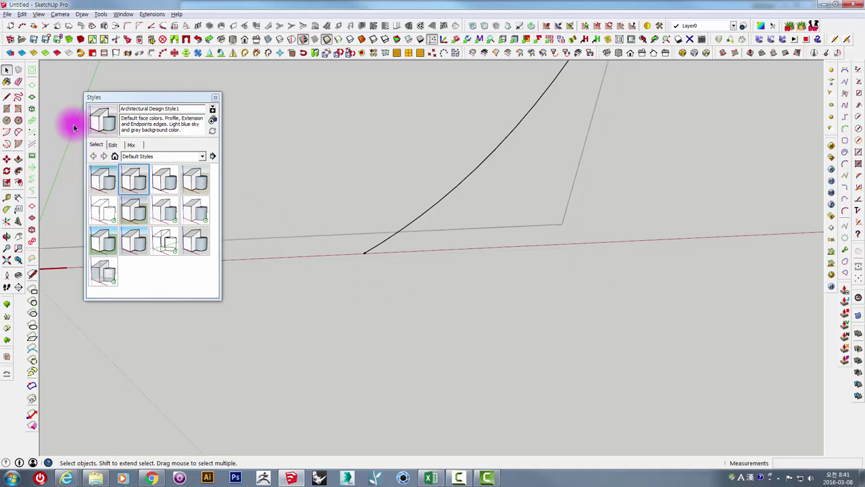
{"action": "left_click", "coordinate": [7, 119]}
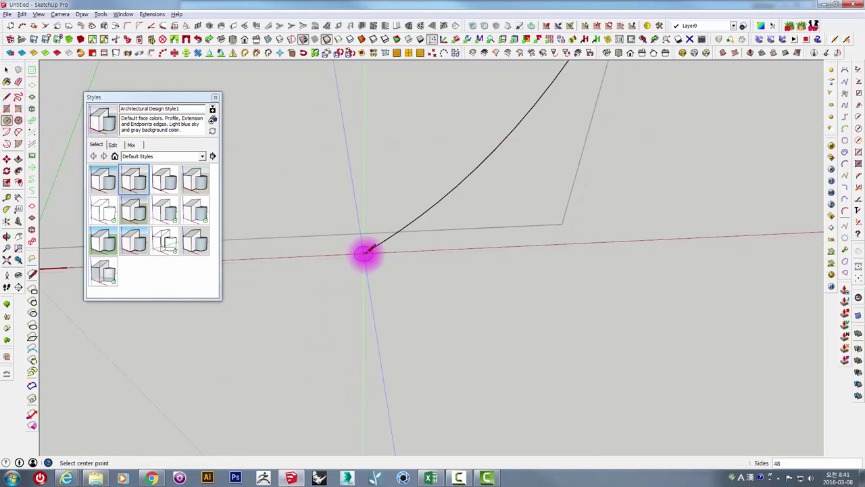
{"action": "left_click", "coordinate": [365, 254]}
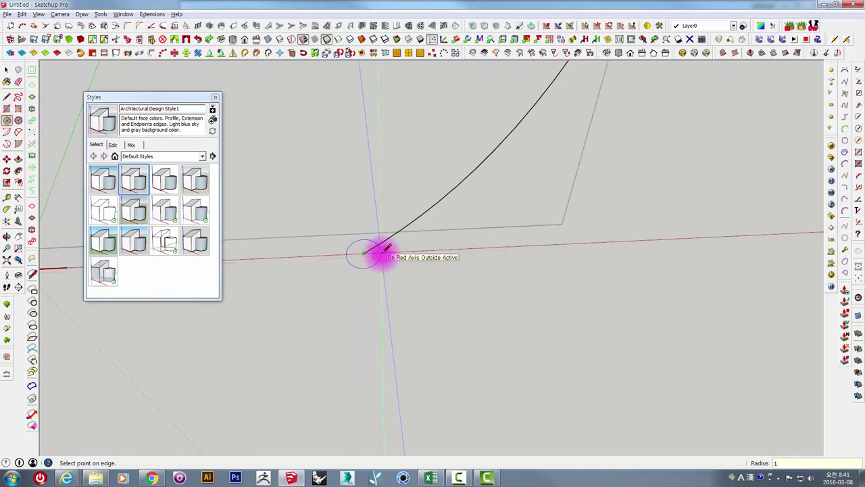
{"action": "type", "text": "0"}
{"action": "key", "text": "Return"}
{"action": "key", "text": "space"}
{"action": "scroll", "coordinate": [369, 252], "scroll_direction": "up", "scroll_amount": 2}
{"action": "scroll", "coordinate": [368, 257], "scroll_direction": "up", "scroll_amount": 2}
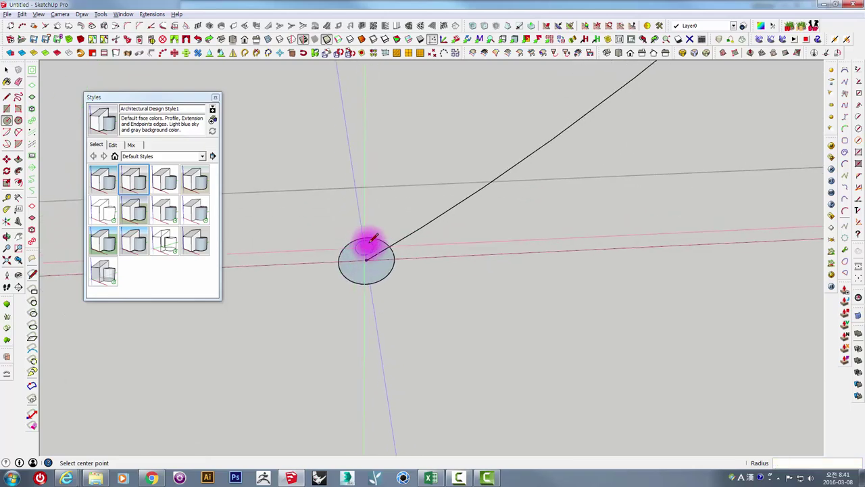
{"action": "scroll", "coordinate": [379, 284], "scroll_direction": "up", "scroll_amount": 2}
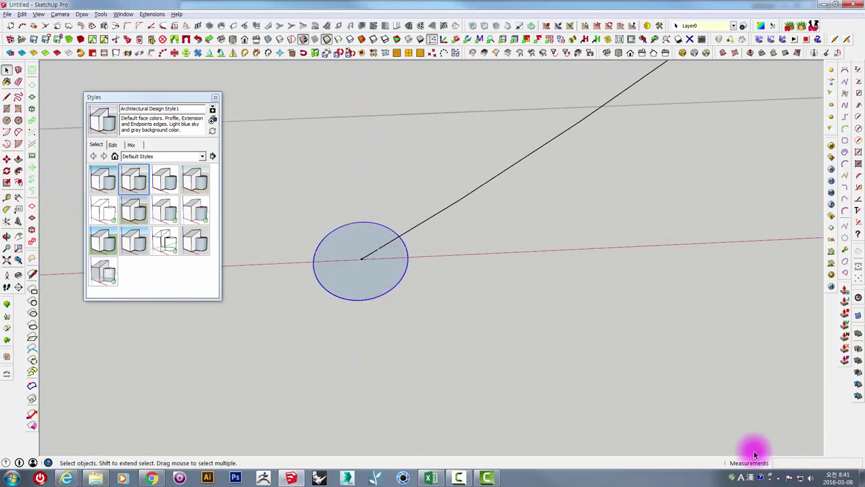
{"action": "mouse_move", "coordinate": [441, 312]}
{"action": "middle_mouse_down"}
{"action": "mouse_move", "coordinate": [456, 315]}
{"action": "mouse_move", "coordinate": [498, 363]}
{"action": "middle_mouse_up"}
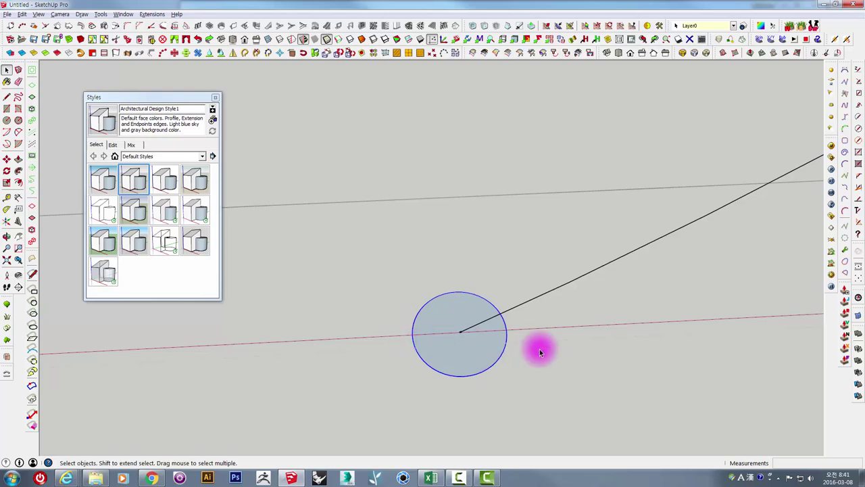
Step: Show the 10 mm circle's Entity Info and zoom out to see the whole model
{"action": "right_click", "coordinate": [429, 305]}
{"action": "left_click", "coordinate": [457, 125]}
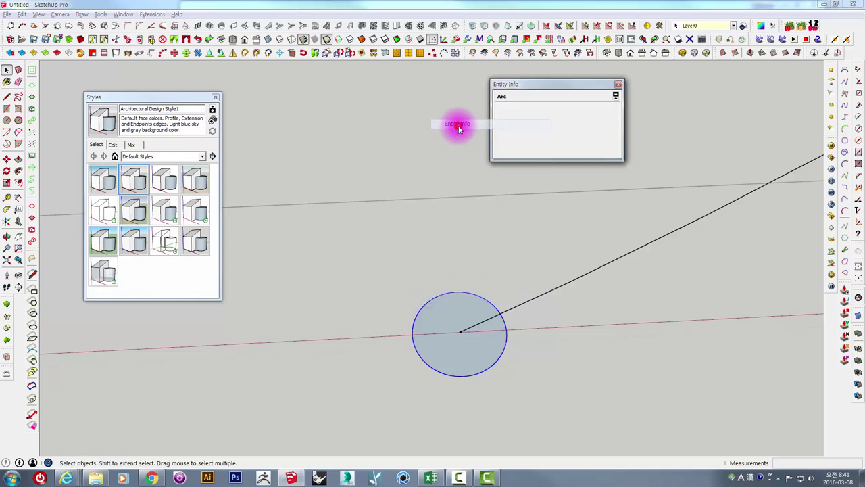
{"action": "double_click", "coordinate": [567, 130]}
{"action": "type", "text": "12"}
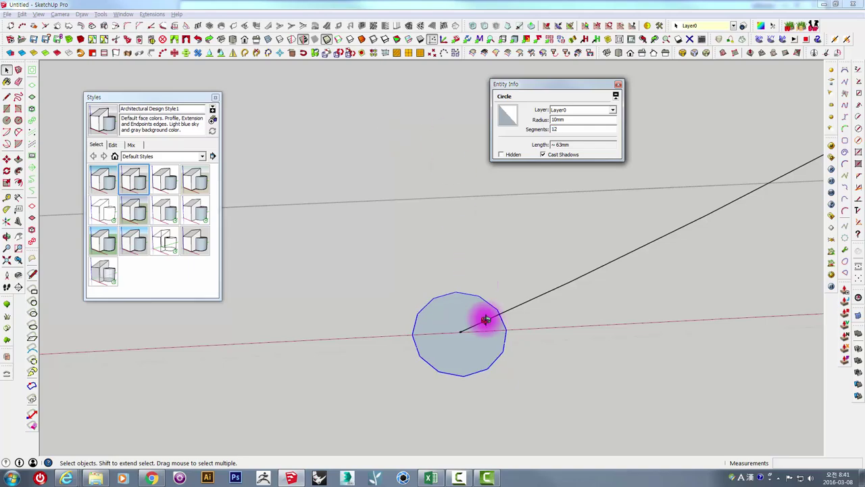
{"action": "mouse_move", "coordinate": [480, 319]}
{"action": "middle_mouse_down"}
{"action": "mouse_move", "coordinate": [470, 328]}
{"action": "mouse_move", "coordinate": [561, 282]}
{"action": "mouse_move", "coordinate": [409, 371]}
{"action": "middle_mouse_up"}
{"action": "key", "text": "shift+z"}
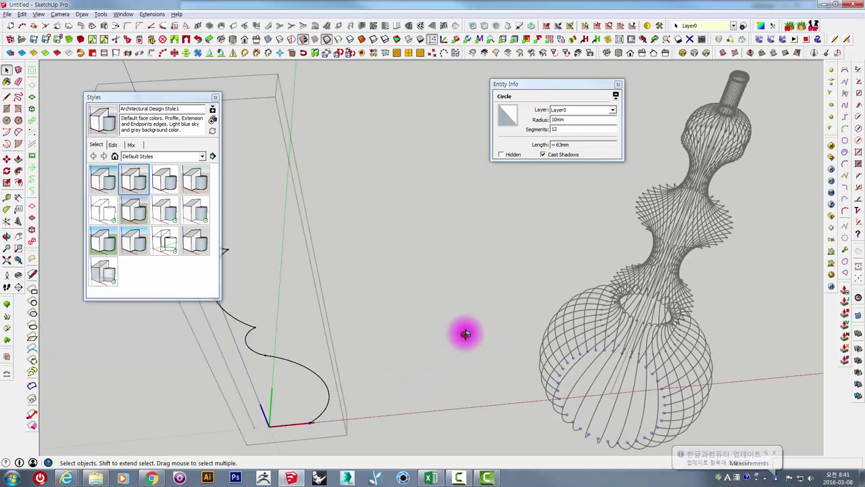
{"action": "middle_click_drag", "start_coordinate": [464, 332], "coordinate": [417, 305]}
{"action": "scroll", "coordinate": [411, 304], "scroll_direction": "up", "scroll_amount": 5}
{"action": "scroll", "coordinate": [411, 303], "scroll_direction": "up", "scroll_amount": 2}
{"action": "scroll", "coordinate": [415, 295], "scroll_direction": "up", "scroll_amount": 2}
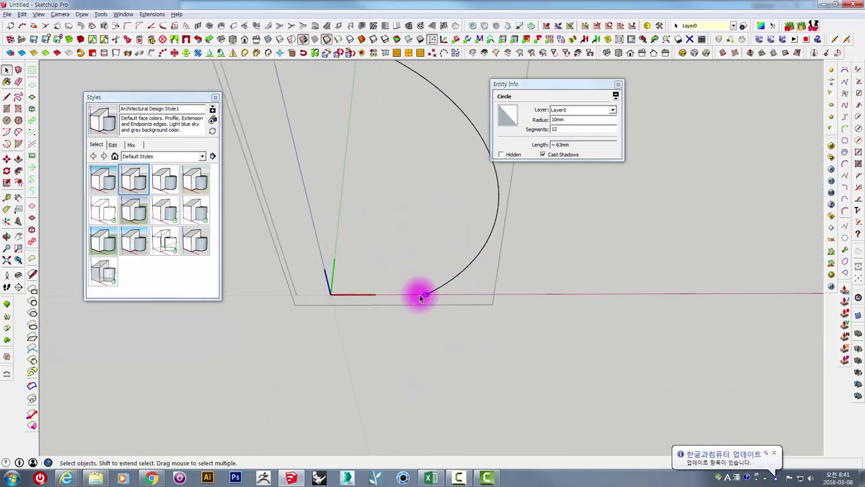
{"action": "scroll", "coordinate": [422, 295], "scroll_direction": "up", "scroll_amount": 2}
{"action": "scroll", "coordinate": [427, 294], "scroll_direction": "up", "scroll_amount": 2}
{"action": "scroll", "coordinate": [433, 295], "scroll_direction": "up", "scroll_amount": 2}
{"action": "scroll", "coordinate": [431, 295], "scroll_direction": "up", "scroll_amount": 2}
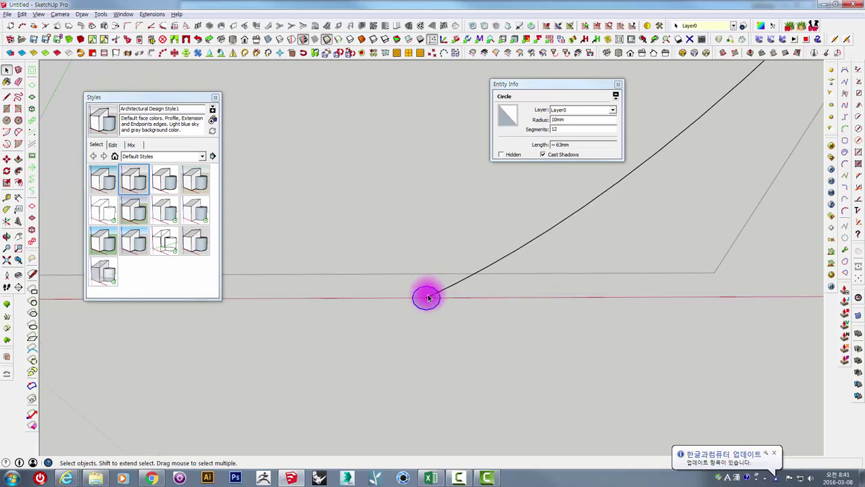
{"action": "scroll", "coordinate": [432, 294], "scroll_direction": "up", "scroll_amount": 2}
Step: Change the circle's Segments to 6, then to 16, and select the wavy curve as path
{"action": "left_click_drag", "start_coordinate": [567, 128], "coordinate": [512, 128]}
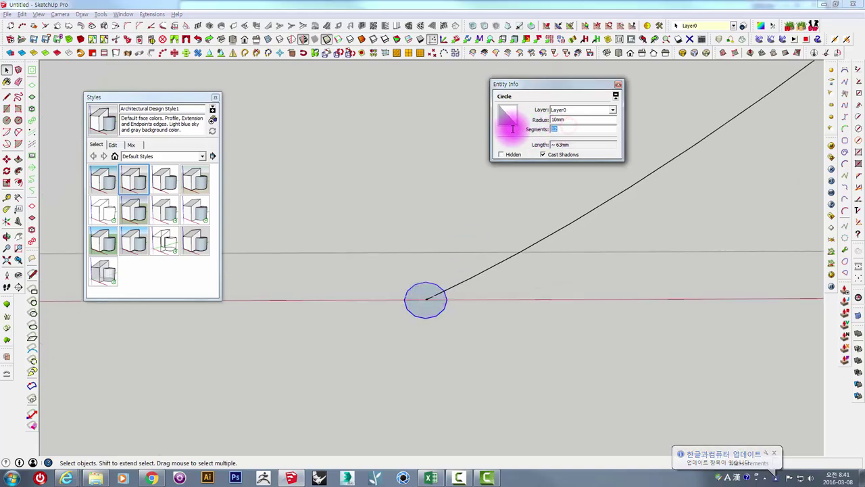
{"action": "middle_click_drag", "start_coordinate": [516, 250], "coordinate": [455, 261]}
{"action": "left_click_drag", "start_coordinate": [565, 130], "coordinate": [501, 131]}
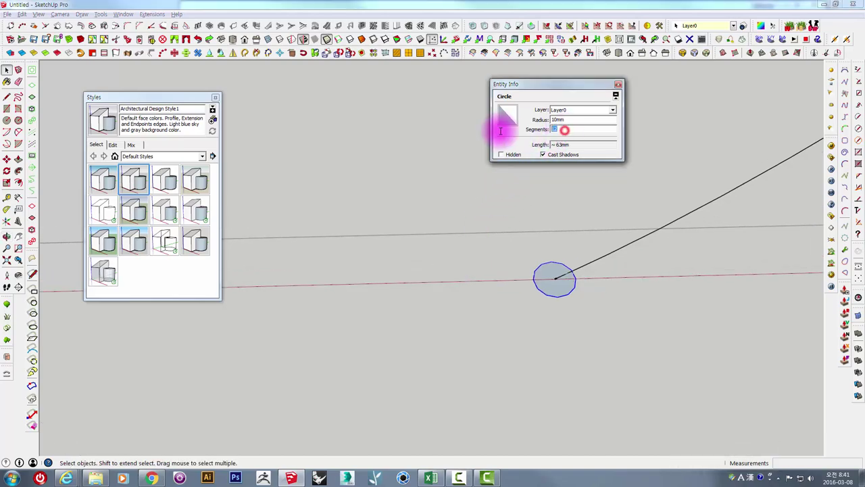
{"action": "type", "text": "6"}
{"action": "key", "text": "Return"}
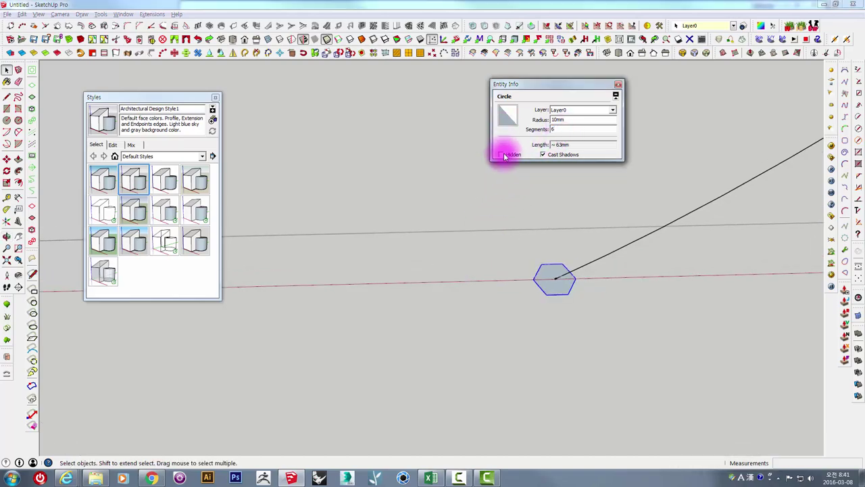
{"action": "left_click_drag", "start_coordinate": [561, 128], "coordinate": [519, 129]}
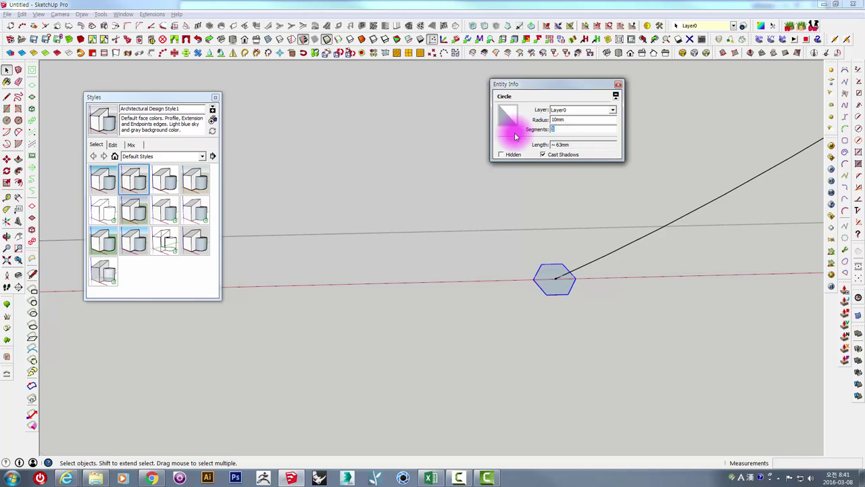
{"action": "type", "text": "16"}
{"action": "key", "text": "Return"}
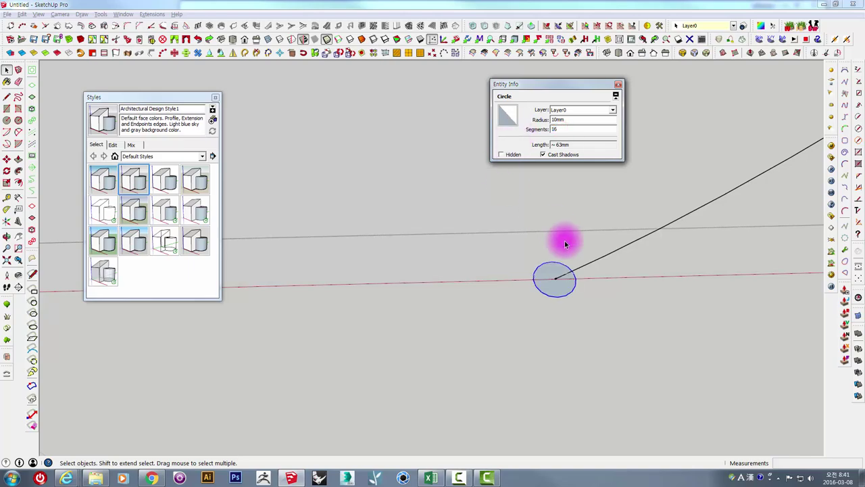
{"action": "middle_click_drag", "start_coordinate": [565, 244], "coordinate": [519, 328], "text": "shift"}
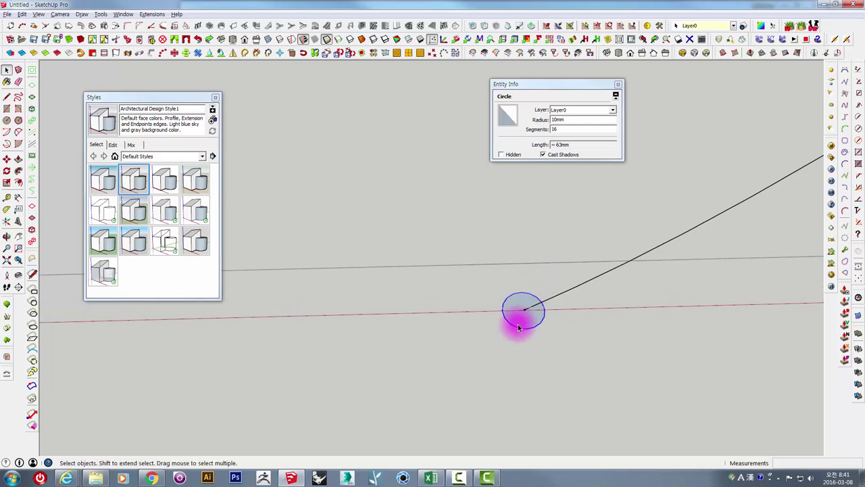
{"action": "left_click", "coordinate": [653, 252]}
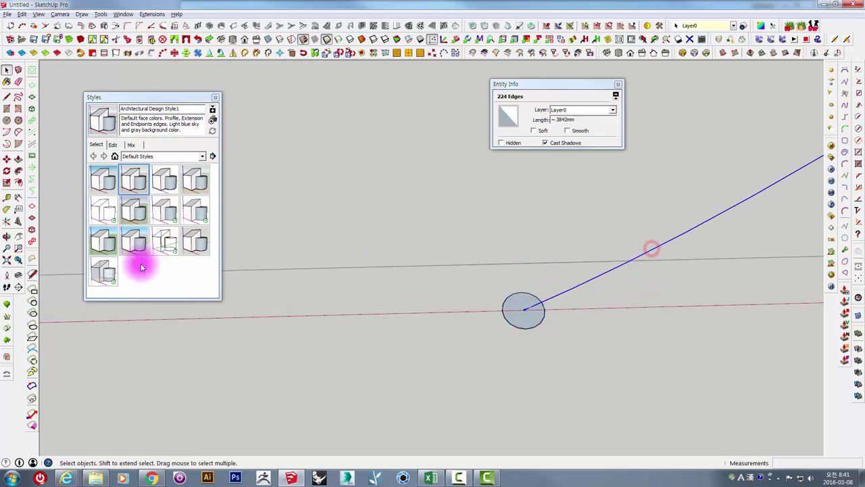
Step: Use Follow Me to extrude the 16-sided circle along the selected wavy curve into a tube
{"action": "left_click", "coordinate": [19, 174]}
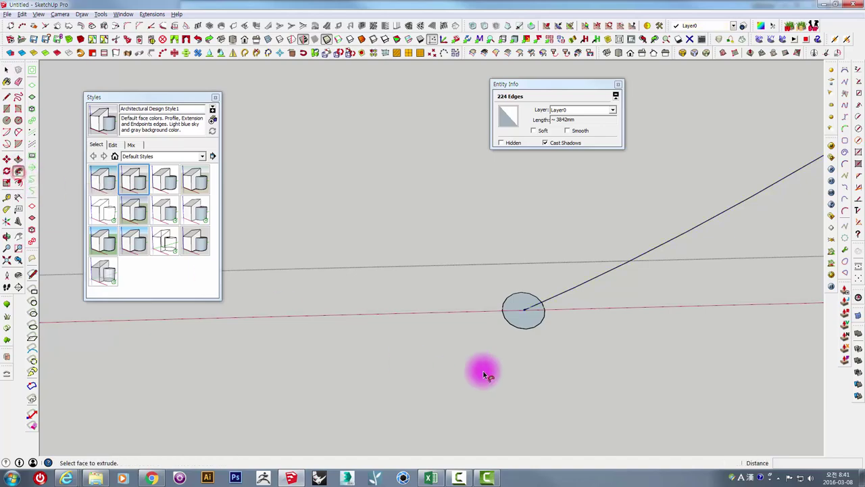
{"action": "left_click", "coordinate": [530, 325]}
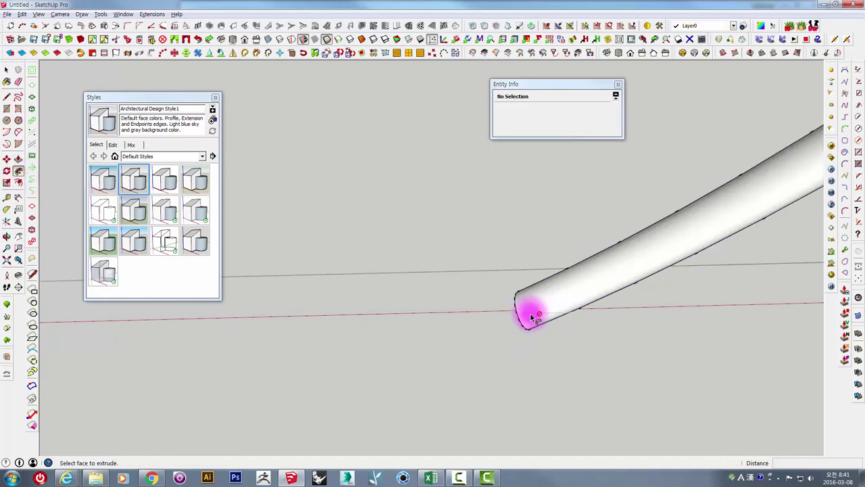
{"action": "scroll", "coordinate": [534, 318], "scroll_direction": "down", "scroll_amount": 5}
{"action": "mouse_move", "coordinate": [534, 314]}
{"action": "middle_mouse_down"}
{"action": "mouse_move", "coordinate": [476, 228]}
{"action": "mouse_move", "coordinate": [479, 196]}
{"action": "mouse_move", "coordinate": [469, 359]}
{"action": "mouse_move", "coordinate": [460, 221]}
{"action": "mouse_move", "coordinate": [440, 191]}
{"action": "mouse_move", "coordinate": [352, 128]}
{"action": "mouse_move", "coordinate": [498, 239]}
{"action": "mouse_move", "coordinate": [630, 228]}
{"action": "mouse_move", "coordinate": [603, 271]}
{"action": "mouse_move", "coordinate": [478, 237]}
{"action": "mouse_move", "coordinate": [642, 294]}
{"action": "middle_mouse_up"}
{"action": "key", "text": "space"}
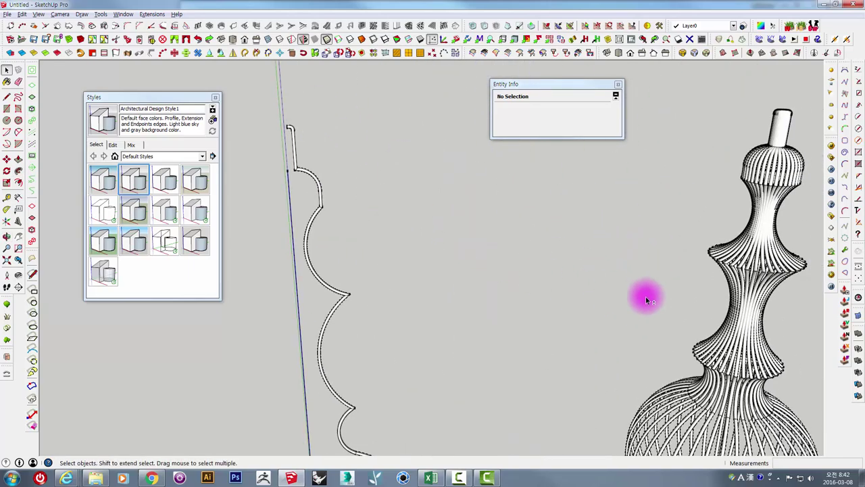
{"action": "mouse_move", "coordinate": [421, 193]}
{"action": "middle_mouse_down"}
{"action": "mouse_move", "coordinate": [395, 187]}
{"action": "mouse_move", "coordinate": [543, 225]}
{"action": "mouse_move", "coordinate": [507, 315]}
{"action": "mouse_move", "coordinate": [541, 188]}
{"action": "middle_mouse_up"}
Step: Select the tube profile together with the ribbed vase
{"action": "scroll", "coordinate": [446, 129], "scroll_direction": "up", "scroll_amount": 3}
{"action": "scroll", "coordinate": [444, 147], "scroll_direction": "up", "scroll_amount": 1}
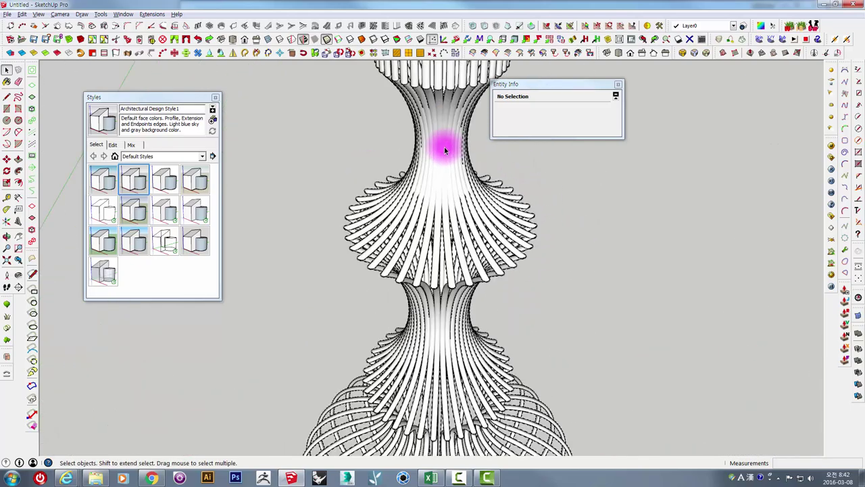
{"action": "scroll", "coordinate": [444, 147], "scroll_direction": "up", "scroll_amount": 1}
{"action": "scroll", "coordinate": [440, 157], "scroll_direction": "down", "scroll_amount": 1}
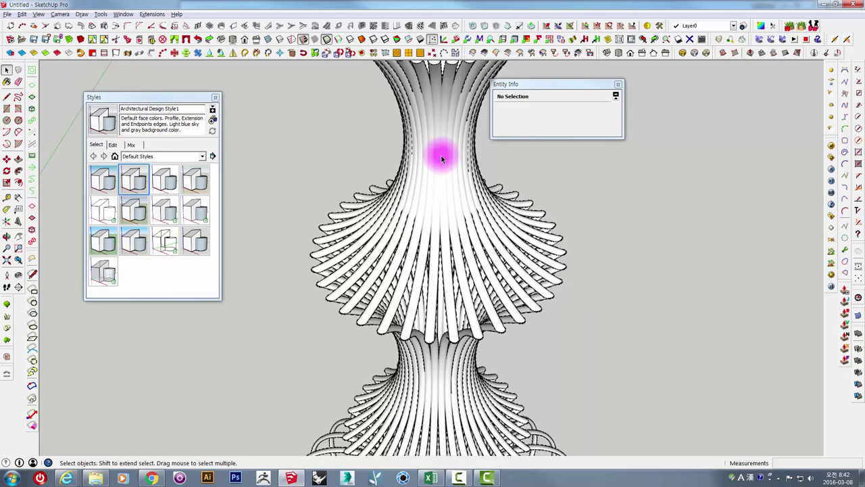
{"action": "scroll", "coordinate": [440, 155], "scroll_direction": "down", "scroll_amount": 2}
{"action": "scroll", "coordinate": [441, 156], "scroll_direction": "down", "scroll_amount": 1}
{"action": "scroll", "coordinate": [441, 159], "scroll_direction": "down", "scroll_amount": 1}
{"action": "mouse_move", "coordinate": [441, 162]}
{"action": "middle_mouse_down"}
{"action": "mouse_move", "coordinate": [340, 263]}
{"action": "mouse_move", "coordinate": [562, 232]}
{"action": "mouse_move", "coordinate": [428, 217]}
{"action": "mouse_move", "coordinate": [391, 262]}
{"action": "middle_mouse_up"}
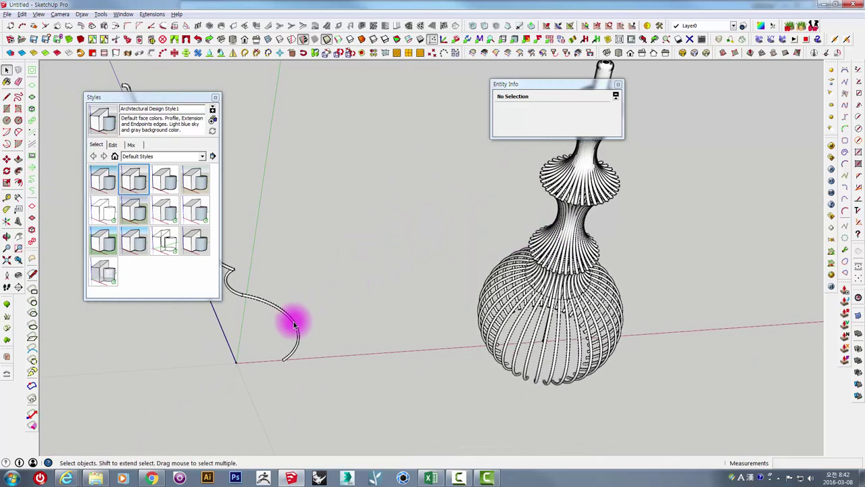
{"action": "scroll", "coordinate": [292, 325], "scroll_direction": "up", "scroll_amount": 1}
{"action": "mouse_move", "coordinate": [292, 319]}
{"action": "middle_mouse_down"}
{"action": "mouse_move", "coordinate": [386, 305]}
{"action": "mouse_move", "coordinate": [379, 311]}
{"action": "middle_mouse_up"}
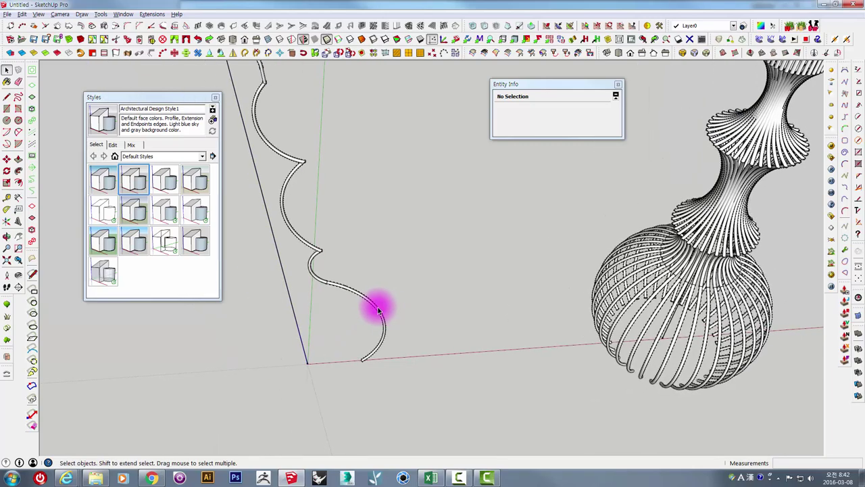
{"action": "left_click", "coordinate": [377, 310]}
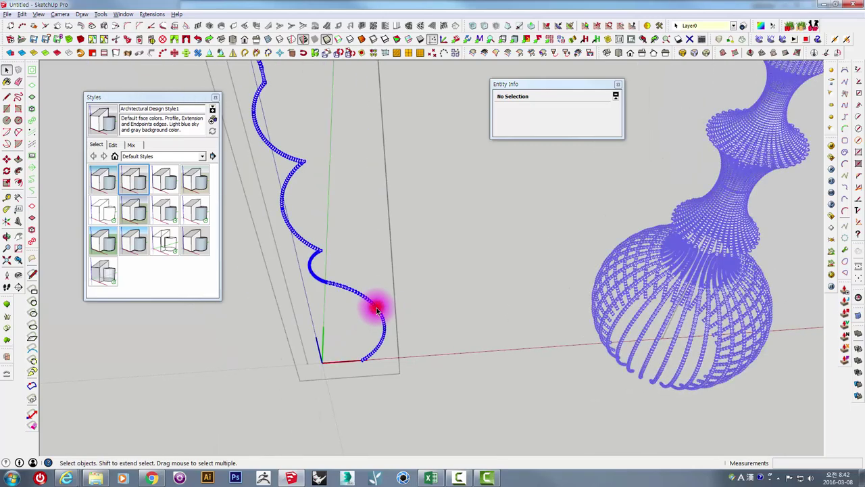
Step: Move the selected profile and vase a short distance along the red axis
{"action": "scroll", "coordinate": [359, 357], "scroll_direction": "up", "scroll_amount": 1}
{"action": "mouse_move", "coordinate": [373, 367]}
{"action": "middle_mouse_down"}
{"action": "mouse_move", "coordinate": [361, 367]}
{"action": "mouse_move", "coordinate": [388, 286]}
{"action": "mouse_move", "coordinate": [423, 273]}
{"action": "middle_mouse_up"}
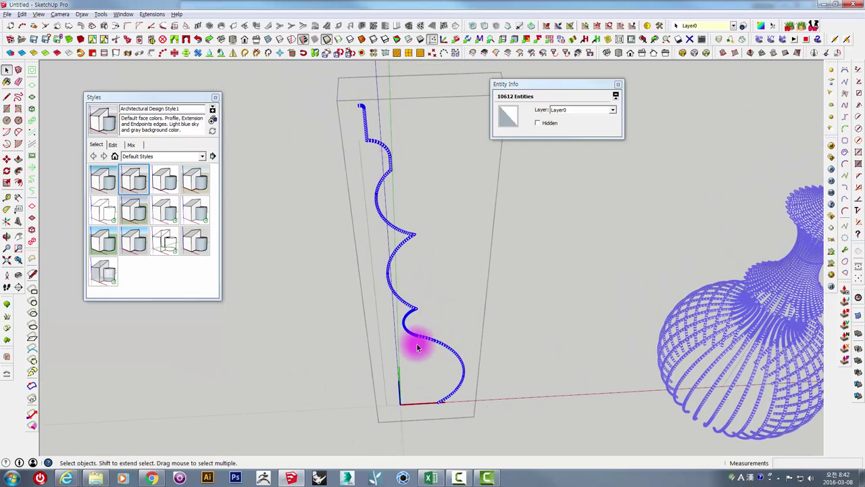
{"action": "mouse_move", "coordinate": [417, 347]}
{"action": "middle_mouse_down"}
{"action": "mouse_move", "coordinate": [458, 415]}
{"action": "mouse_move", "coordinate": [403, 408]}
{"action": "mouse_move", "coordinate": [466, 427]}
{"action": "middle_mouse_up"}
{"action": "key", "text": "m"}
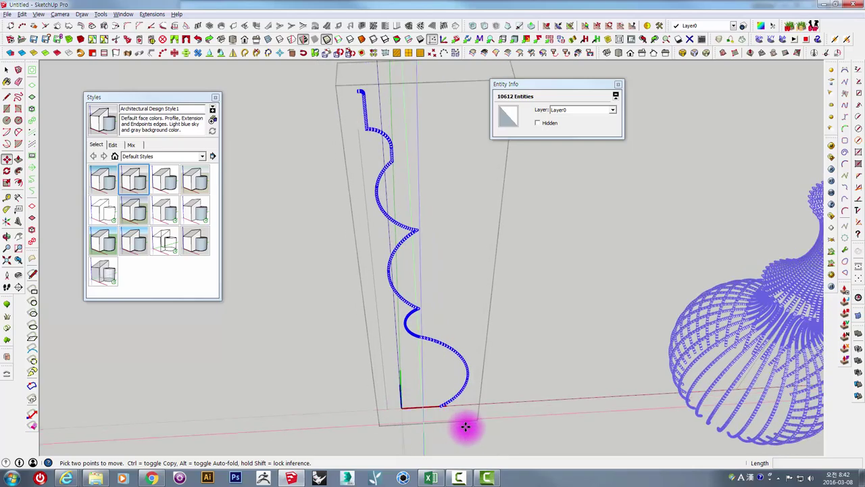
{"action": "left_click", "coordinate": [464, 423]}
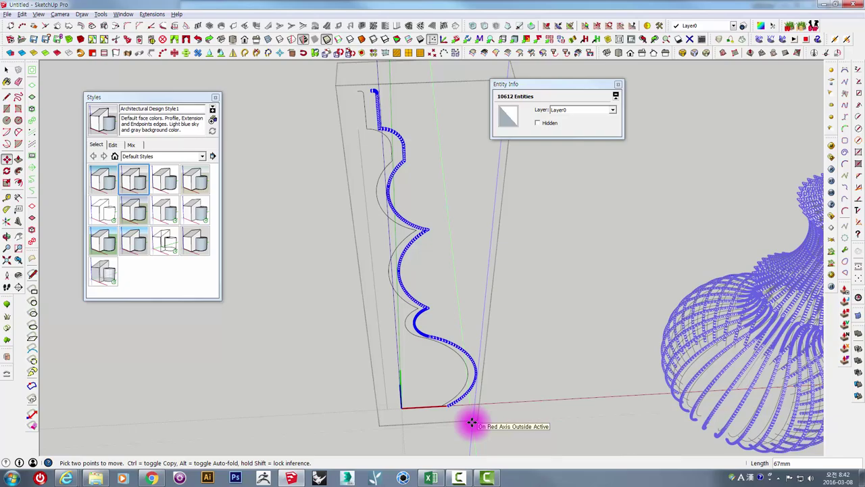
{"action": "left_click", "coordinate": [471, 423]}
Step: Select the original path curve to compare it with the tube, then clear the selection
{"action": "mouse_move", "coordinate": [610, 329]}
{"action": "middle_mouse_down"}
{"action": "mouse_move", "coordinate": [482, 342]}
{"action": "mouse_move", "coordinate": [680, 236]}
{"action": "middle_mouse_up"}
{"action": "mouse_move", "coordinate": [676, 177]}
{"action": "middle_mouse_down"}
{"action": "mouse_move", "coordinate": [749, 195]}
{"action": "mouse_move", "coordinate": [752, 188]}
{"action": "middle_mouse_up"}
{"action": "mouse_move", "coordinate": [414, 261]}
{"action": "middle_mouse_down"}
{"action": "mouse_move", "coordinate": [518, 286]}
{"action": "mouse_move", "coordinate": [439, 172]}
{"action": "middle_mouse_up"}
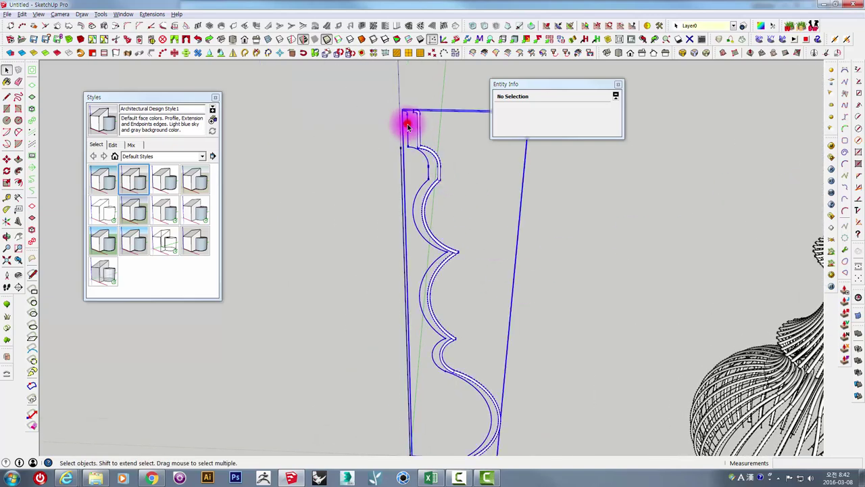
{"action": "left_click", "coordinate": [454, 242]}
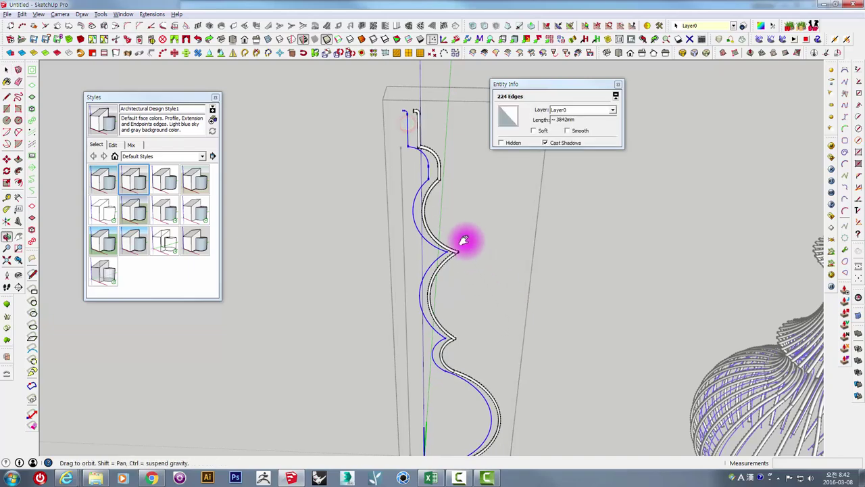
{"action": "middle_click_drag", "start_coordinate": [463, 237], "coordinate": [456, 222]}
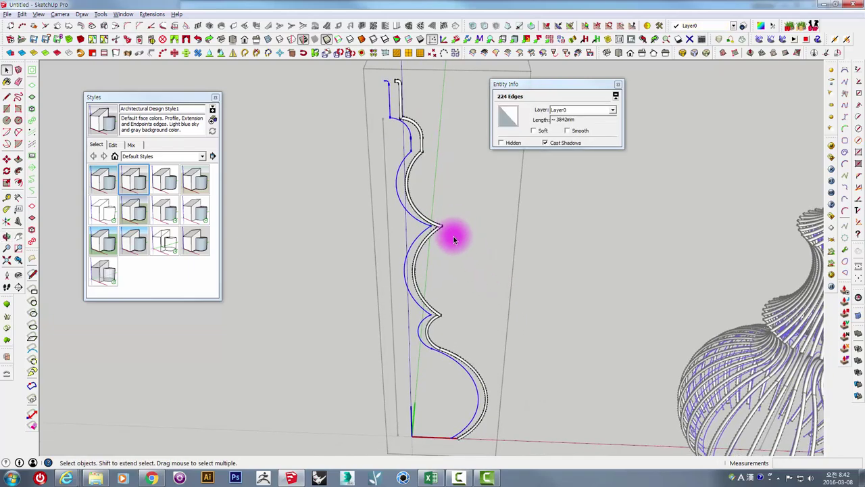
{"action": "left_click", "coordinate": [579, 290]}
{"action": "mouse_move", "coordinate": [579, 290]}
{"action": "middle_mouse_down"}
{"action": "mouse_move", "coordinate": [574, 218]}
{"action": "mouse_move", "coordinate": [574, 276]}
{"action": "mouse_move", "coordinate": [596, 306]}
{"action": "mouse_move", "coordinate": [514, 298]}
{"action": "mouse_move", "coordinate": [513, 314]}
{"action": "mouse_move", "coordinate": [559, 343]}
{"action": "mouse_move", "coordinate": [467, 367]}
{"action": "mouse_move", "coordinate": [405, 291]}
{"action": "middle_mouse_up"}
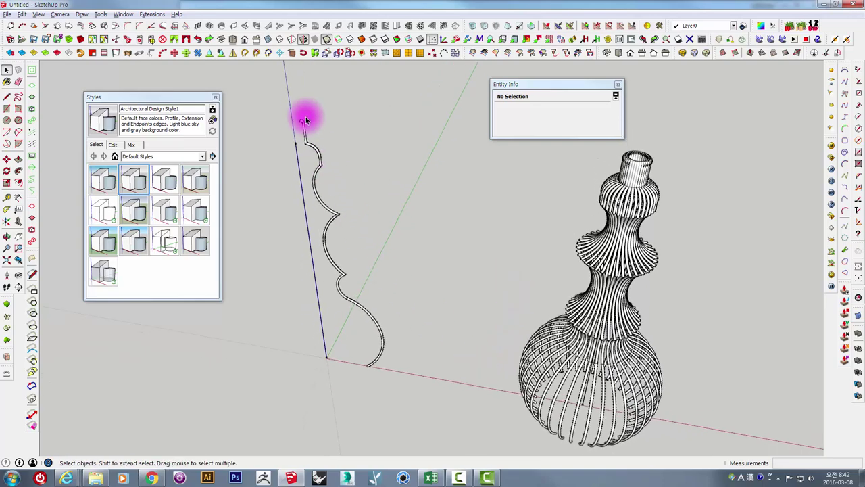
Step: Apply Default Style from the Styles panel and orbit around the finished gourd lamp
{"action": "mouse_move", "coordinate": [572, 264]}
{"action": "middle_mouse_down"}
{"action": "mouse_move", "coordinate": [605, 266]}
{"action": "mouse_move", "coordinate": [558, 201]}
{"action": "mouse_move", "coordinate": [476, 185]}
{"action": "mouse_move", "coordinate": [447, 251]}
{"action": "mouse_move", "coordinate": [518, 299]}
{"action": "mouse_move", "coordinate": [325, 253]}
{"action": "middle_mouse_up"}
{"action": "mouse_move", "coordinate": [119, 100]}
{"action": "left_mouse_down"}
{"action": "mouse_move", "coordinate": [76, 91]}
{"action": "mouse_move", "coordinate": [95, 81]}
{"action": "left_mouse_up"}
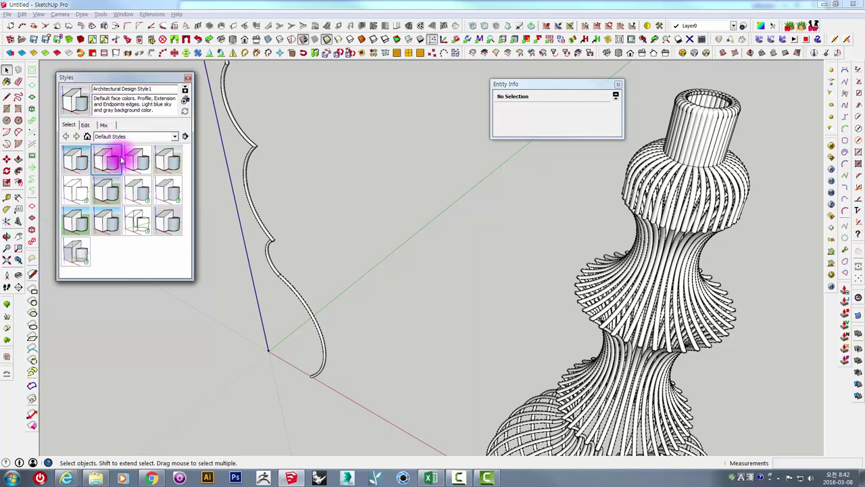
{"action": "left_click", "coordinate": [168, 160]}
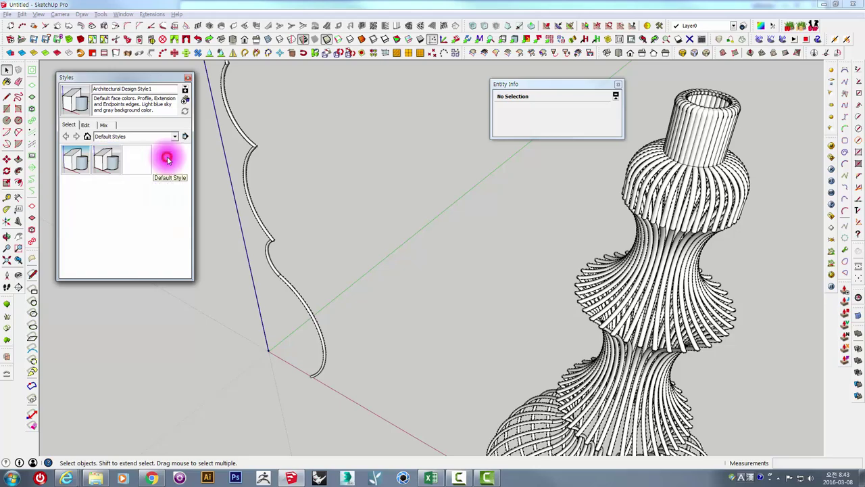
{"action": "middle_click_drag", "start_coordinate": [412, 267], "coordinate": [502, 308]}
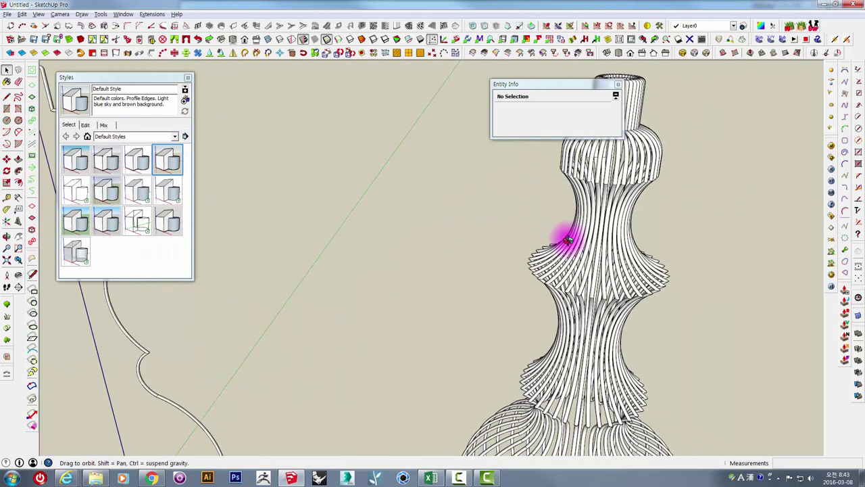
{"action": "scroll", "coordinate": [460, 311], "scroll_direction": "down", "scroll_amount": 5}
{"action": "mouse_move", "coordinate": [416, 317]}
{"action": "middle_mouse_down"}
{"action": "mouse_move", "coordinate": [439, 229]}
{"action": "mouse_move", "coordinate": [430, 228]}
{"action": "middle_mouse_up"}
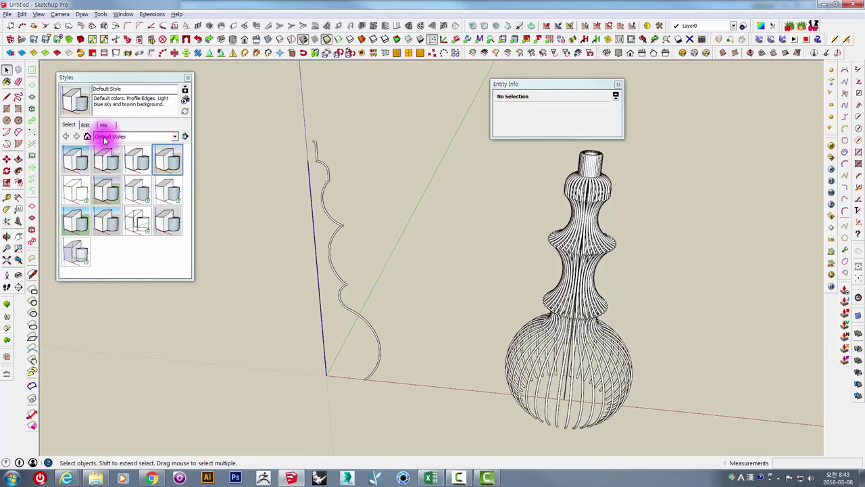
{"action": "mouse_move", "coordinate": [508, 324]}
{"action": "middle_mouse_down"}
{"action": "mouse_move", "coordinate": [572, 266]}
{"action": "mouse_move", "coordinate": [548, 240]}
{"action": "mouse_move", "coordinate": [585, 232]}
{"action": "mouse_move", "coordinate": [588, 244]}
{"action": "mouse_move", "coordinate": [512, 315]}
{"action": "mouse_move", "coordinate": [435, 315]}
{"action": "mouse_move", "coordinate": [430, 302]}
{"action": "mouse_move", "coordinate": [548, 300]}
{"action": "mouse_move", "coordinate": [574, 332]}
{"action": "mouse_move", "coordinate": [566, 332]}
{"action": "middle_mouse_up"}
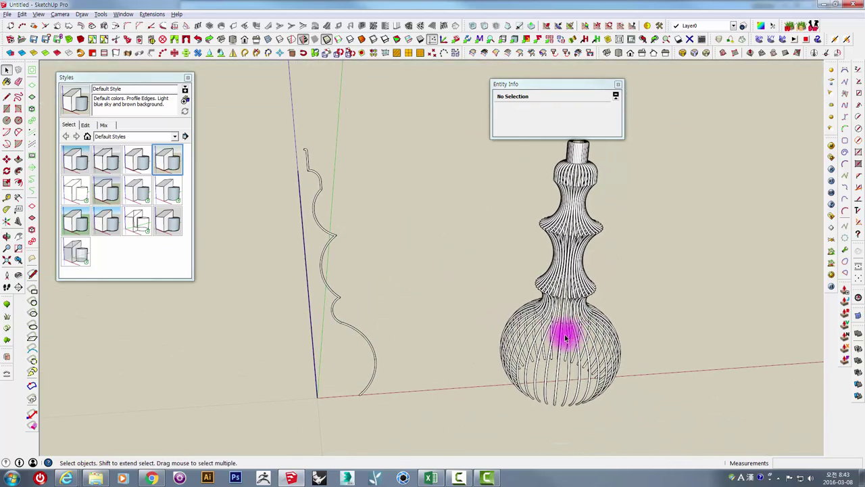
{"action": "mouse_move", "coordinate": [392, 306]}
{"action": "middle_mouse_down"}
{"action": "mouse_move", "coordinate": [433, 318]}
{"action": "mouse_move", "coordinate": [386, 338]}
{"action": "mouse_move", "coordinate": [338, 232]}
{"action": "mouse_move", "coordinate": [352, 298]}
{"action": "mouse_move", "coordinate": [399, 282]}
{"action": "mouse_move", "coordinate": [624, 262]}
{"action": "middle_mouse_up"}
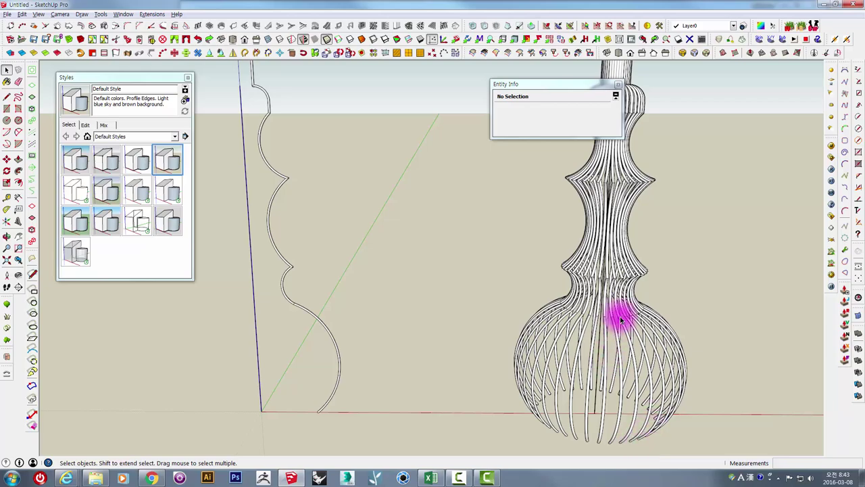
{"action": "scroll", "coordinate": [621, 319], "scroll_direction": "up", "scroll_amount": 3}
{"action": "scroll", "coordinate": [604, 313], "scroll_direction": "down", "scroll_amount": 2}
{"action": "scroll", "coordinate": [617, 342], "scroll_direction": "down", "scroll_amount": 1}
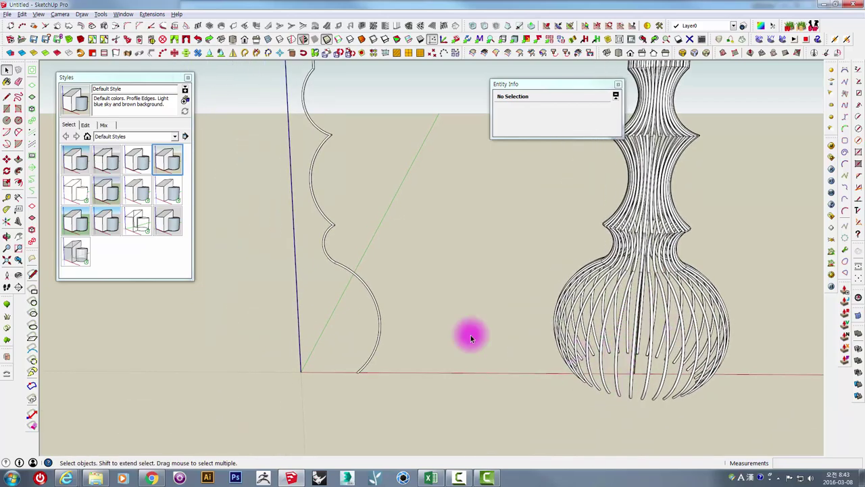
{"action": "middle_click_drag", "start_coordinate": [472, 338], "coordinate": [332, 358]}
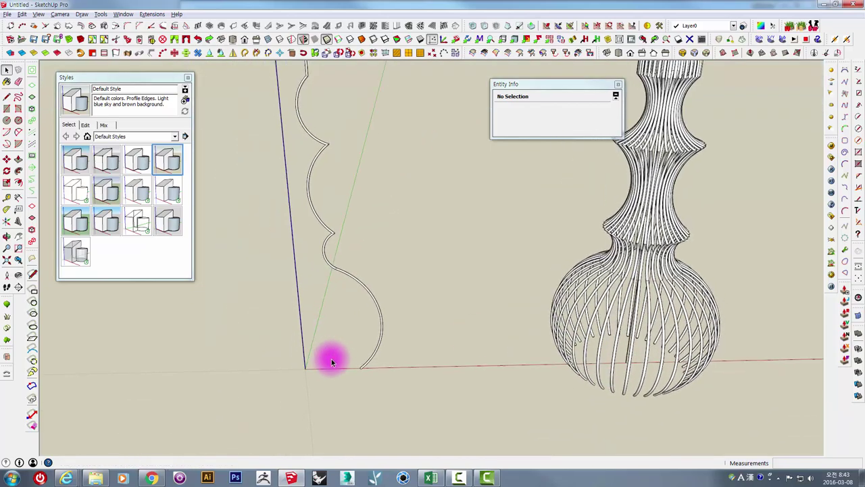
Step: Draw a 533 mm-radius base circle from the origin to the pipe end and delete its face
{"action": "left_click", "coordinate": [8, 120]}
{"action": "scroll", "coordinate": [318, 370], "scroll_direction": "up", "scroll_amount": 2}
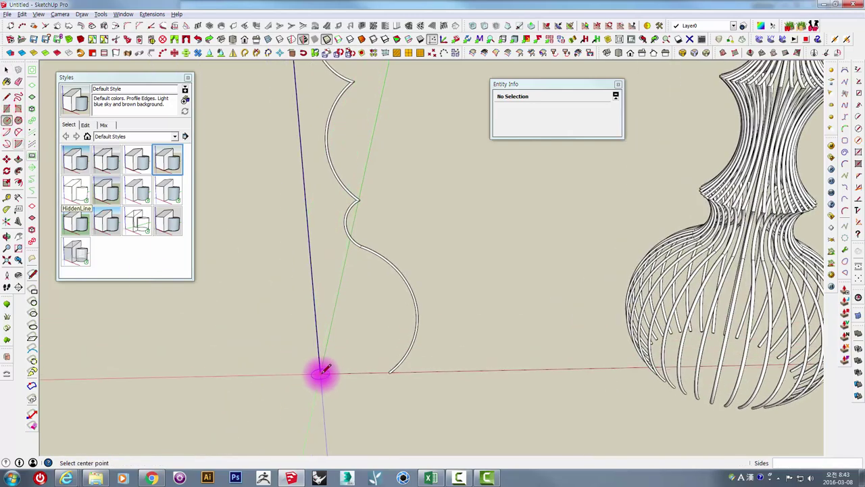
{"action": "scroll", "coordinate": [409, 385], "scroll_direction": "up", "scroll_amount": 2}
{"action": "scroll", "coordinate": [413, 375], "scroll_direction": "up", "scroll_amount": 1}
{"action": "scroll", "coordinate": [413, 367], "scroll_direction": "up", "scroll_amount": 1}
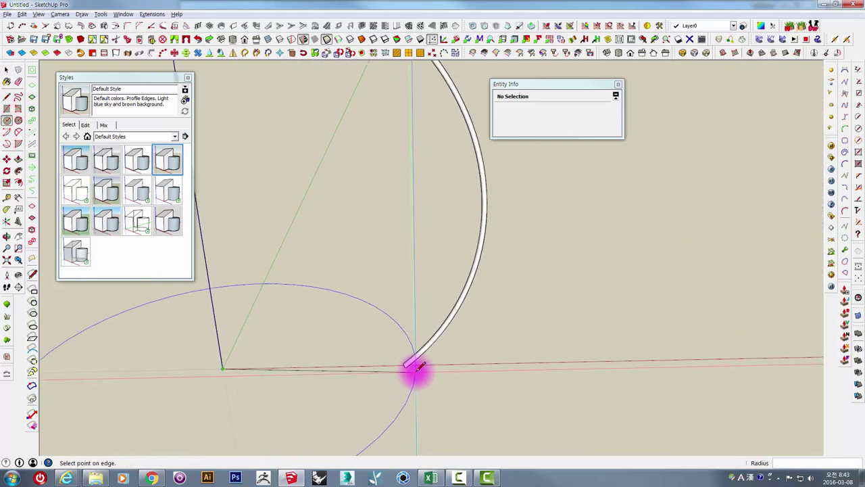
{"action": "scroll", "coordinate": [405, 367], "scroll_direction": "up", "scroll_amount": 1}
{"action": "scroll", "coordinate": [404, 365], "scroll_direction": "up", "scroll_amount": 1}
{"action": "scroll", "coordinate": [402, 363], "scroll_direction": "up", "scroll_amount": 1}
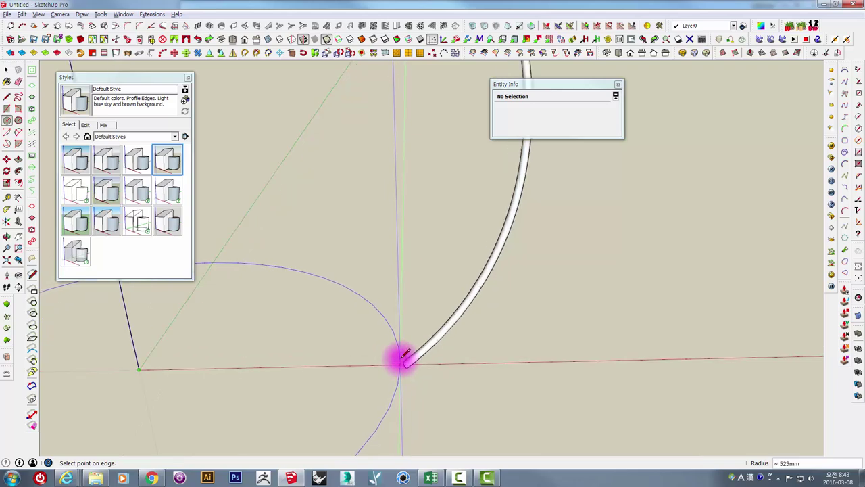
{"action": "left_click", "coordinate": [407, 349]}
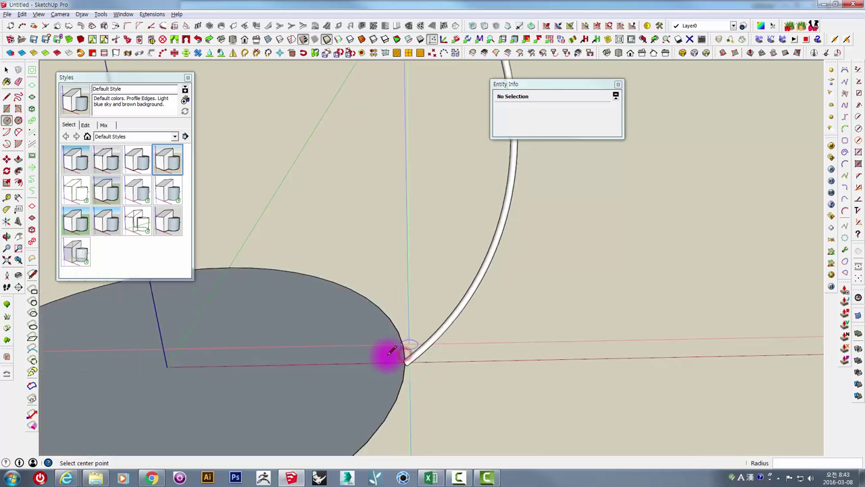
{"action": "key", "text": "space"}
{"action": "left_click", "coordinate": [361, 343]}
{"action": "key", "text": "Delete"}
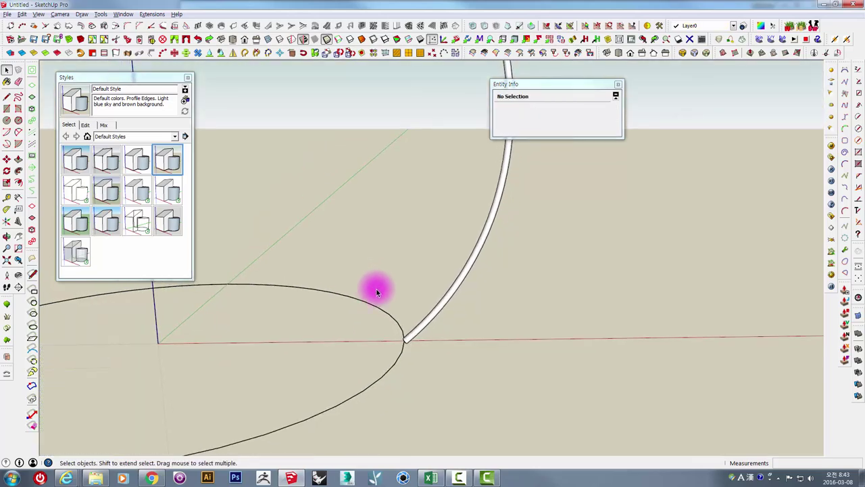
{"action": "mouse_move", "coordinate": [368, 318]}
{"action": "middle_mouse_down"}
{"action": "mouse_move", "coordinate": [340, 340]}
{"action": "mouse_move", "coordinate": [473, 348]}
{"action": "mouse_move", "coordinate": [473, 324]}
{"action": "mouse_move", "coordinate": [489, 321]}
{"action": "mouse_move", "coordinate": [246, 284]}
{"action": "middle_mouse_up"}
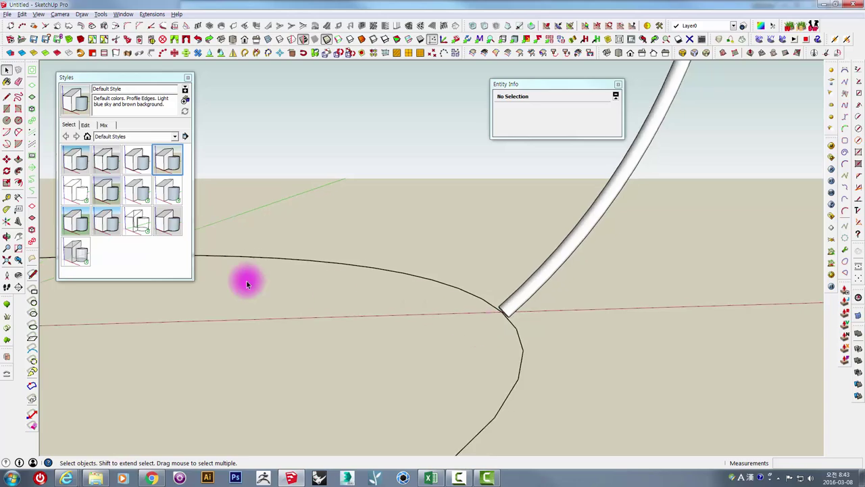
Step: Draw a 10 mm circle at the pipe end and Follow Me it around the base circle
{"action": "left_click", "coordinate": [9, 120]}
{"action": "mouse_move", "coordinate": [508, 313]}
{"action": "middle_mouse_down"}
{"action": "mouse_move", "coordinate": [490, 305]}
{"action": "mouse_move", "coordinate": [478, 262]}
{"action": "middle_mouse_up"}
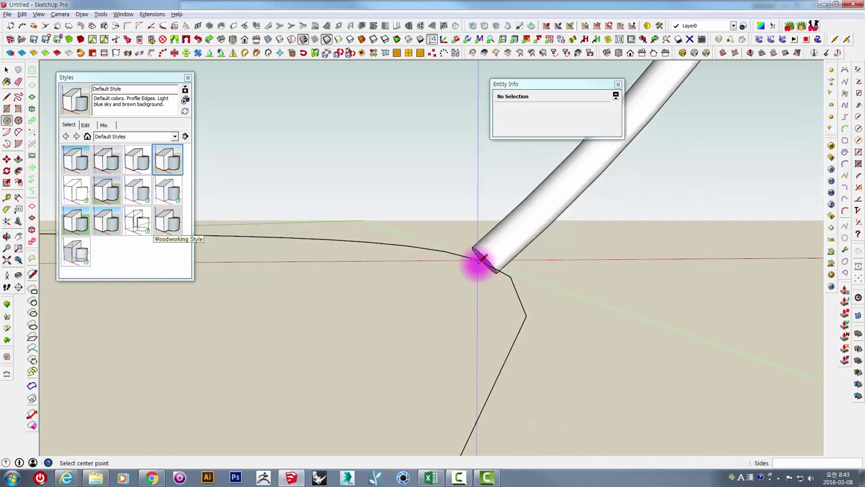
{"action": "left_click_drag", "start_coordinate": [481, 262], "coordinate": [512, 264]}
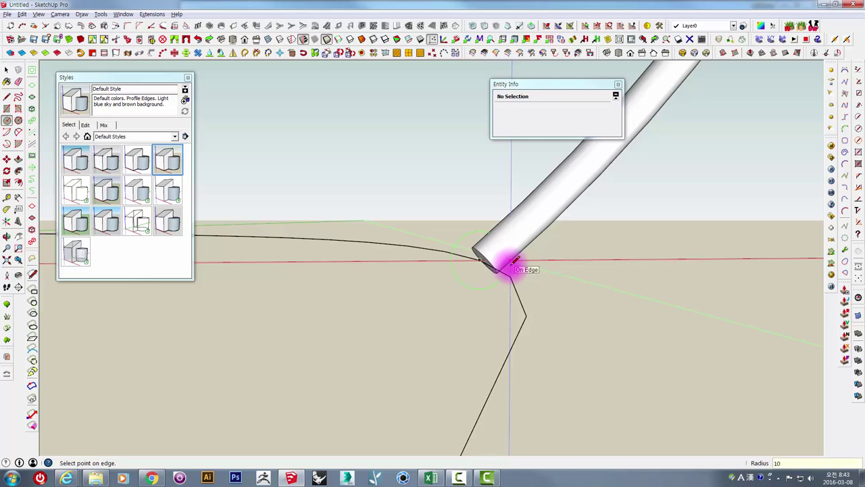
{"action": "mouse_move", "coordinate": [505, 275]}
{"action": "middle_mouse_down"}
{"action": "mouse_move", "coordinate": [508, 325]}
{"action": "mouse_move", "coordinate": [464, 303]}
{"action": "mouse_move", "coordinate": [464, 289]}
{"action": "middle_mouse_up"}
{"action": "key", "text": "space"}
{"action": "left_click", "coordinate": [473, 305]}
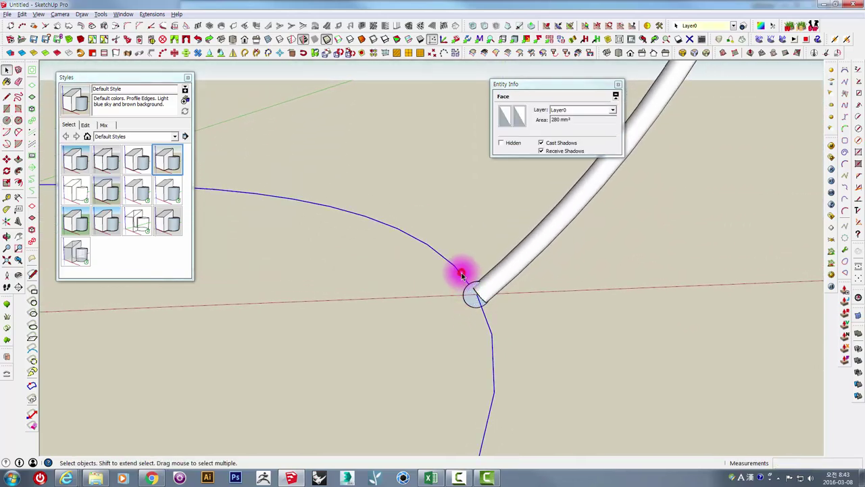
{"action": "left_click", "coordinate": [462, 274]}
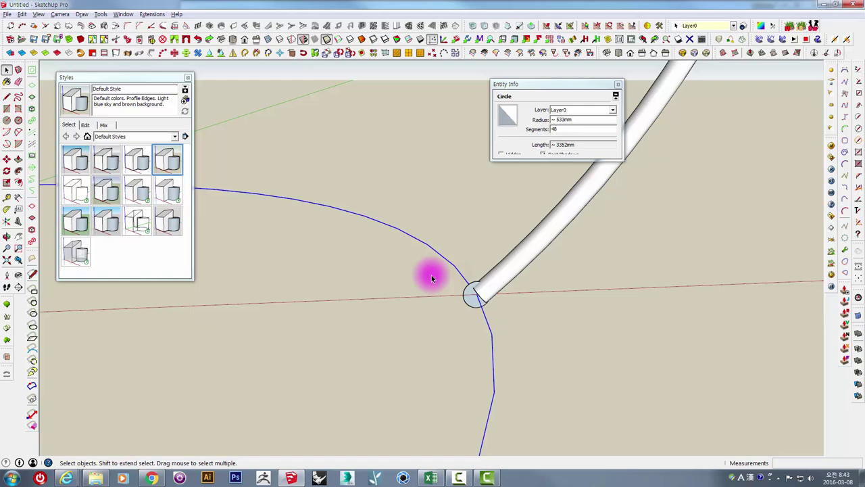
{"action": "left_click", "coordinate": [471, 304]}
{"action": "left_click", "coordinate": [472, 301]}
{"action": "mouse_move", "coordinate": [469, 295]}
{"action": "middle_mouse_down"}
{"action": "mouse_move", "coordinate": [433, 367]}
{"action": "mouse_move", "coordinate": [446, 384]}
{"action": "mouse_move", "coordinate": [440, 400]}
{"action": "mouse_move", "coordinate": [447, 340]}
{"action": "mouse_move", "coordinate": [426, 313]}
{"action": "middle_mouse_up"}
{"action": "triple_click", "coordinate": [461, 368]}
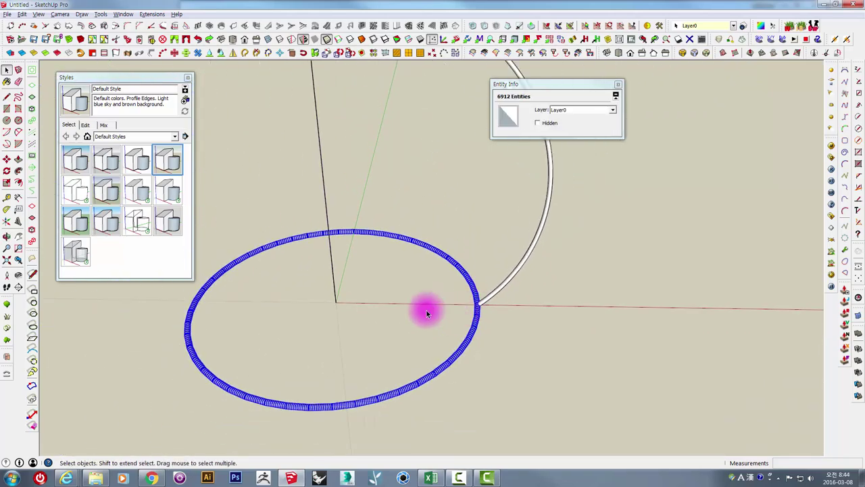
Step: Reverse the tube ring's faces and make it a group, a 935136 mm³ solid
{"action": "right_click", "coordinate": [326, 235]}
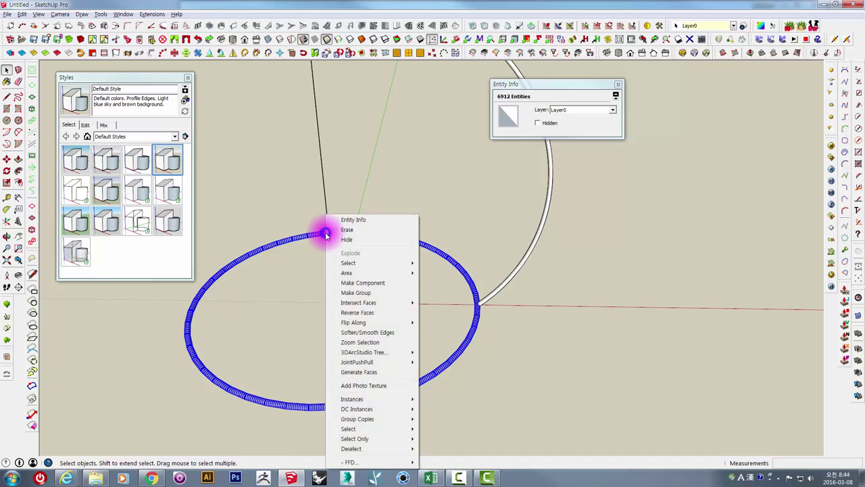
{"action": "left_click", "coordinate": [345, 308]}
{"action": "middle_click_drag", "start_coordinate": [345, 307], "coordinate": [346, 309]}
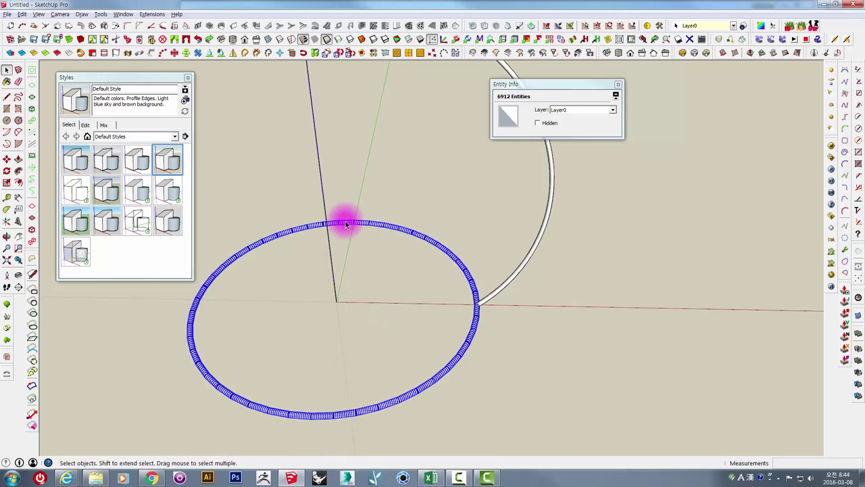
{"action": "right_click", "coordinate": [344, 222]}
{"action": "left_click", "coordinate": [367, 294]}
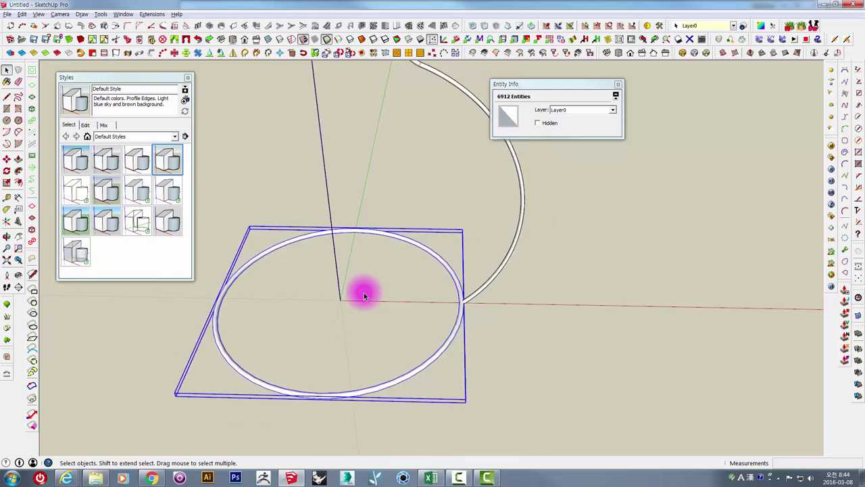
{"action": "mouse_move", "coordinate": [361, 294]}
{"action": "middle_mouse_down"}
{"action": "mouse_move", "coordinate": [338, 300]}
{"action": "mouse_move", "coordinate": [333, 315]}
{"action": "middle_mouse_up"}
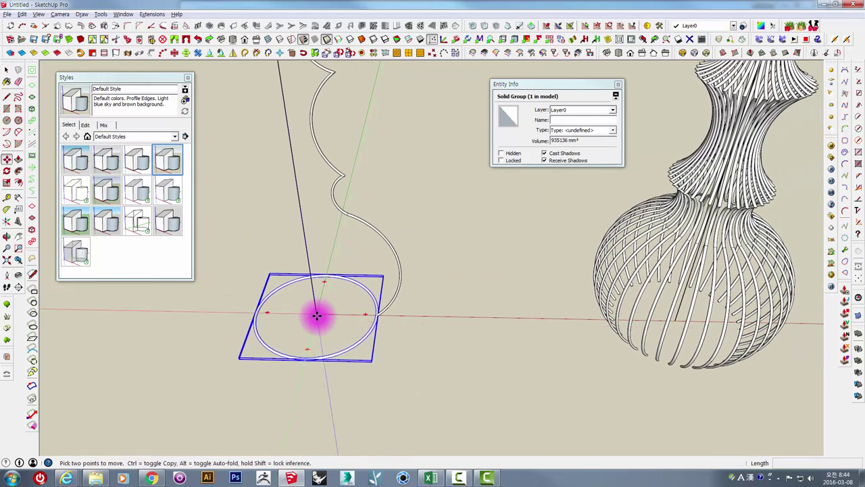
Step: Try carrying the ring toward the lamp's base, then cancel and zoom to the whole model
{"action": "left_click", "coordinate": [317, 315]}
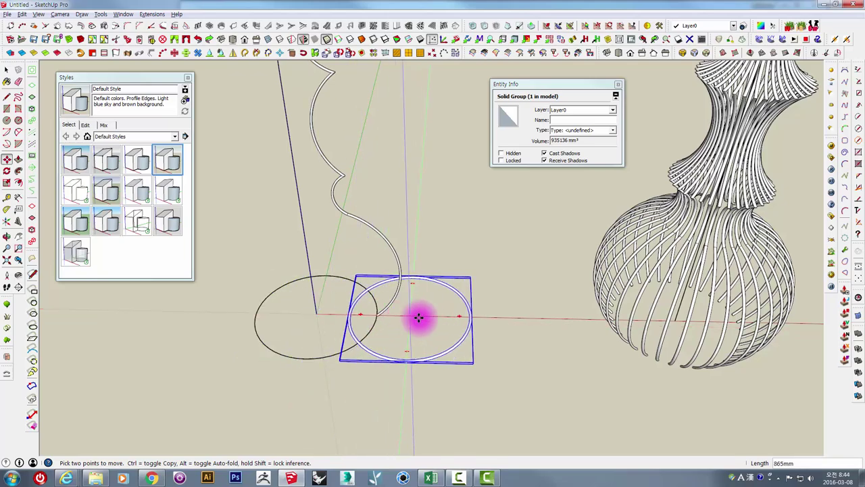
{"action": "mouse_move", "coordinate": [651, 338]}
{"action": "middle_mouse_down"}
{"action": "mouse_move", "coordinate": [469, 466]}
{"action": "mouse_move", "coordinate": [410, 444]}
{"action": "middle_mouse_up"}
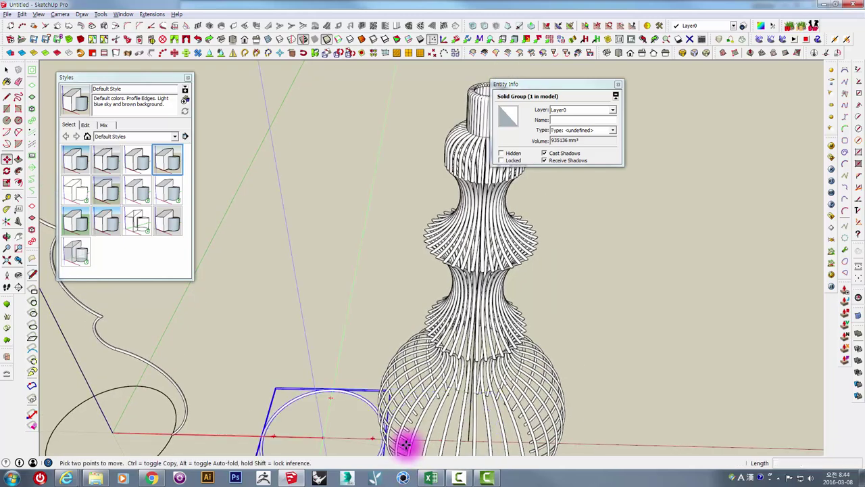
{"action": "scroll", "coordinate": [411, 441], "scroll_direction": "down", "scroll_amount": 3}
{"action": "middle_click_drag", "start_coordinate": [450, 332], "coordinate": [463, 304]}
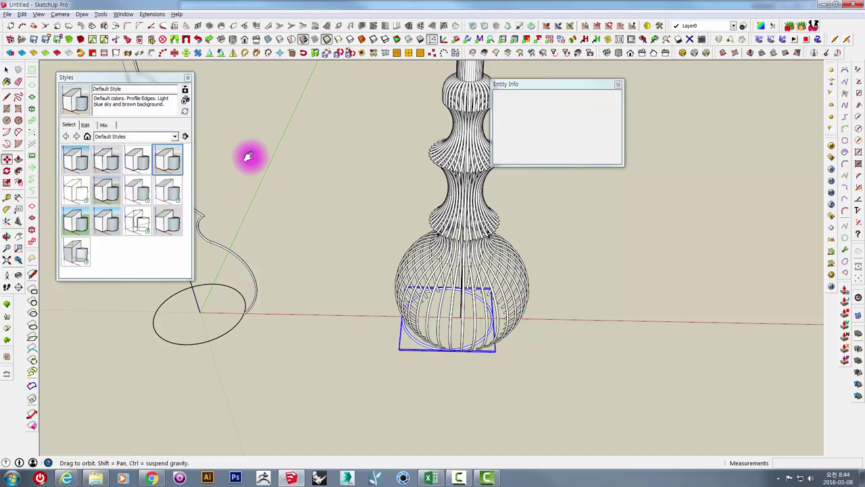
{"action": "scroll", "coordinate": [280, 188], "scroll_direction": "up", "scroll_amount": 5}
{"action": "scroll", "coordinate": [323, 248], "scroll_direction": "down", "scroll_amount": 1}
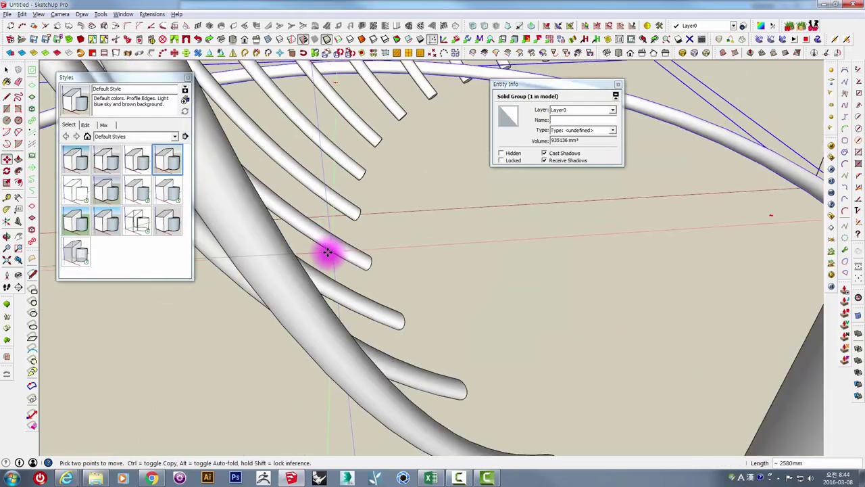
{"action": "key", "text": "Delete"}
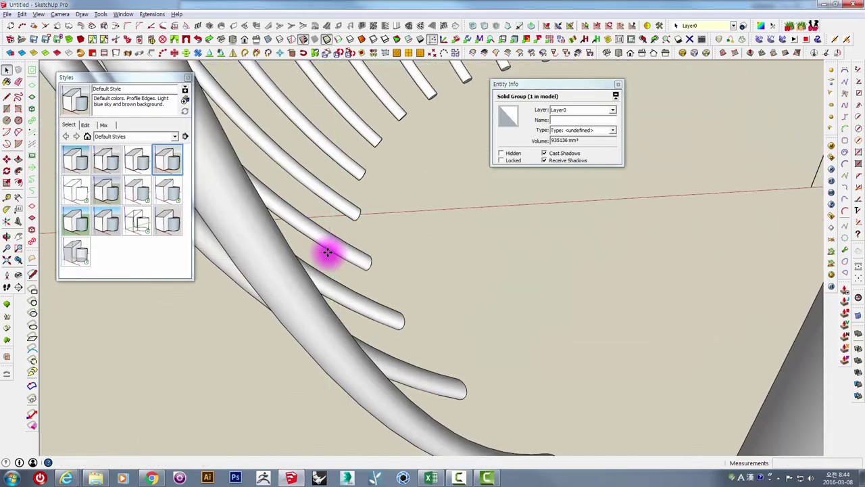
{"action": "mouse_move", "coordinate": [421, 261]}
{"action": "middle_mouse_down"}
{"action": "mouse_move", "coordinate": [396, 236]}
{"action": "mouse_move", "coordinate": [389, 264]}
{"action": "mouse_move", "coordinate": [308, 363]}
{"action": "mouse_move", "coordinate": [282, 334]}
{"action": "mouse_move", "coordinate": [298, 338]}
{"action": "middle_mouse_up"}
{"action": "key", "text": "shift+z"}
{"action": "scroll", "coordinate": [304, 326], "scroll_direction": "up", "scroll_amount": 3}
Step: Move the ring group from its centre to the lamp's base and check it in front view
{"action": "key", "text": "m"}
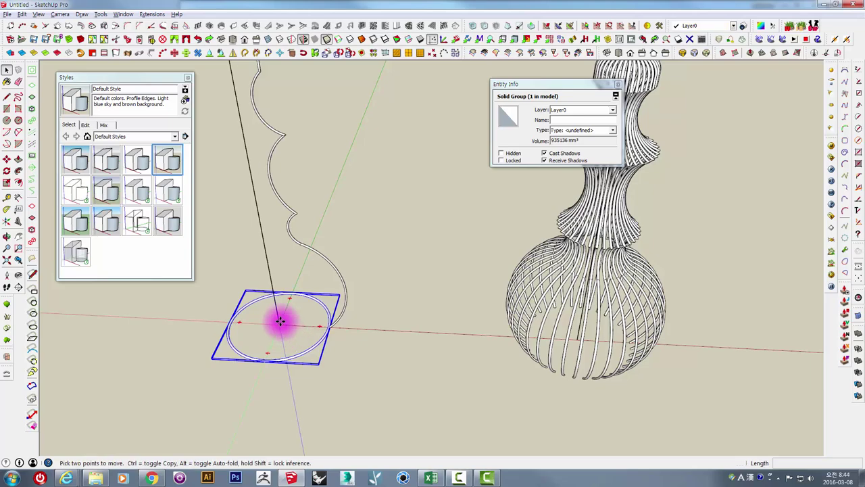
{"action": "left_click", "coordinate": [284, 323]}
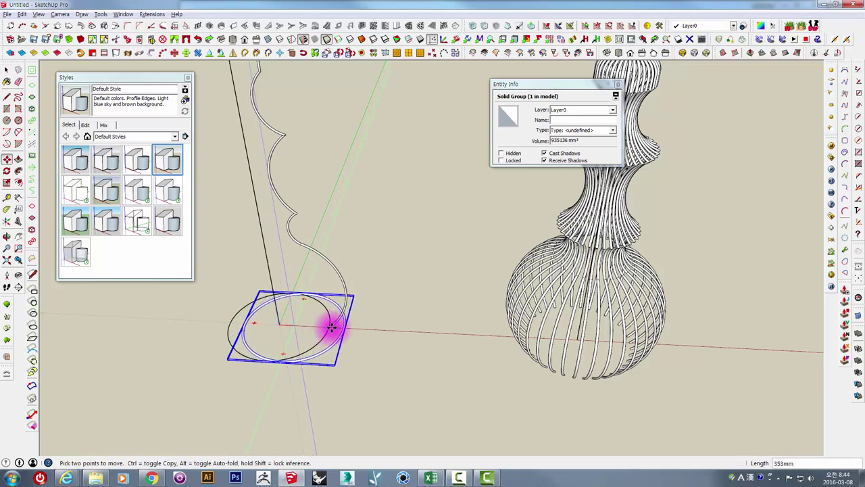
{"action": "left_click", "coordinate": [576, 339]}
{"action": "middle_click_drag", "start_coordinate": [578, 338], "coordinate": [651, 305]}
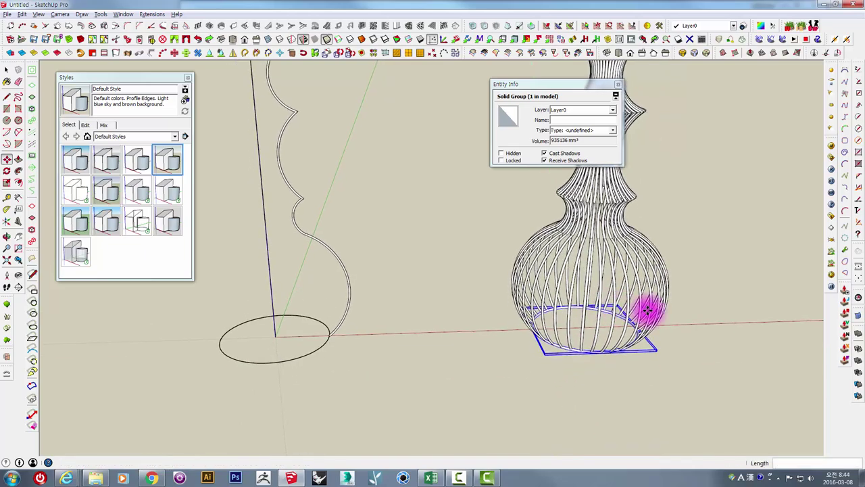
{"action": "key", "text": "space"}
{"action": "left_click", "coordinate": [710, 323]}
{"action": "mouse_move", "coordinate": [715, 323]}
{"action": "middle_mouse_down", "text": "shift"}
{"action": "mouse_move", "coordinate": [501, 395]}
{"action": "mouse_move", "coordinate": [455, 380]}
{"action": "mouse_move", "coordinate": [494, 309]}
{"action": "mouse_move", "coordinate": [499, 200]}
{"action": "mouse_move", "coordinate": [450, 277]}
{"action": "middle_mouse_up", "text": "shift"}
{"action": "left_click", "coordinate": [498, 196]}
{"action": "key", "text": "f"}
{"action": "middle_click_drag", "start_coordinate": [425, 361], "coordinate": [419, 348]}
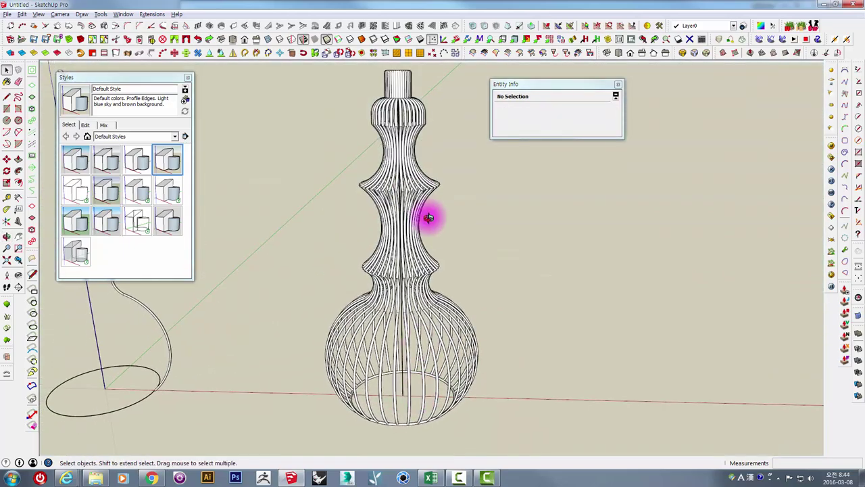
{"action": "mouse_move", "coordinate": [429, 217]}
{"action": "middle_mouse_down"}
{"action": "mouse_move", "coordinate": [432, 315]}
{"action": "mouse_move", "coordinate": [368, 290]}
{"action": "middle_mouse_up"}
{"action": "middle_click_drag", "start_coordinate": [383, 201], "coordinate": [414, 205], "text": "shift"}
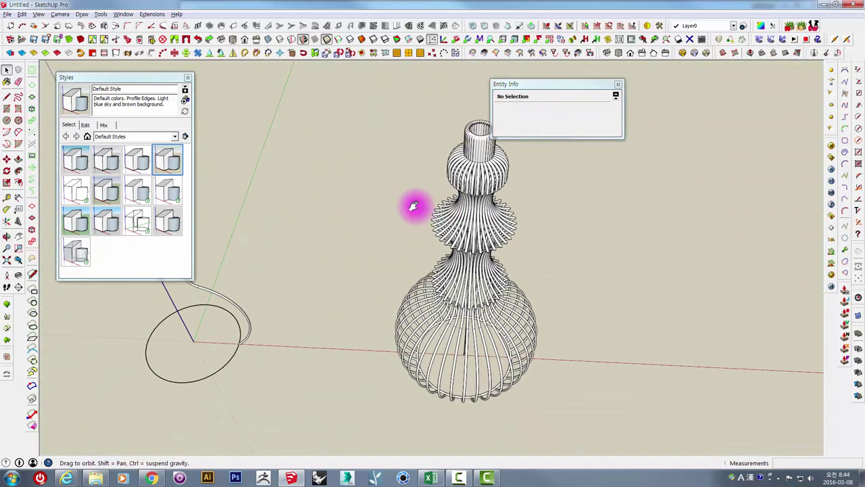
{"action": "mouse_move", "coordinate": [457, 262]}
{"action": "middle_mouse_down"}
{"action": "mouse_move", "coordinate": [397, 135]}
{"action": "mouse_move", "coordinate": [250, 84]}
{"action": "middle_mouse_up"}
{"action": "mouse_move", "coordinate": [368, 184]}
{"action": "middle_mouse_down"}
{"action": "mouse_move", "coordinate": [412, 230]}
{"action": "mouse_move", "coordinate": [403, 230]}
{"action": "mouse_move", "coordinate": [507, 238]}
{"action": "middle_mouse_up"}
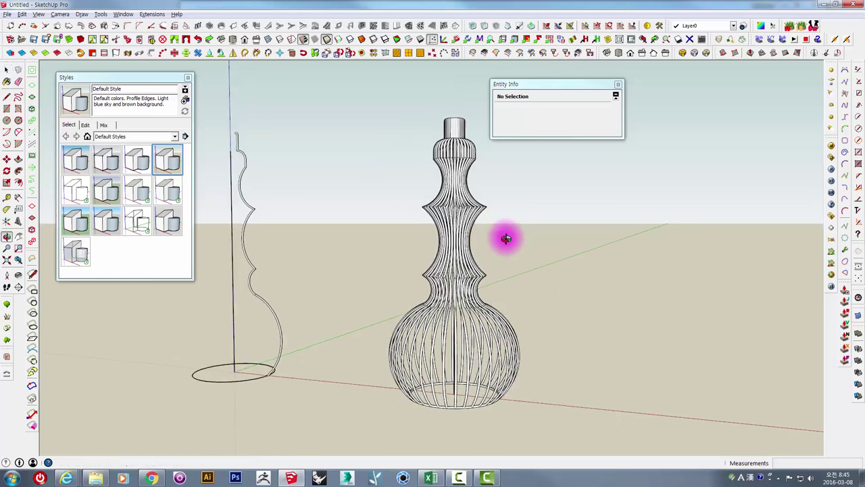